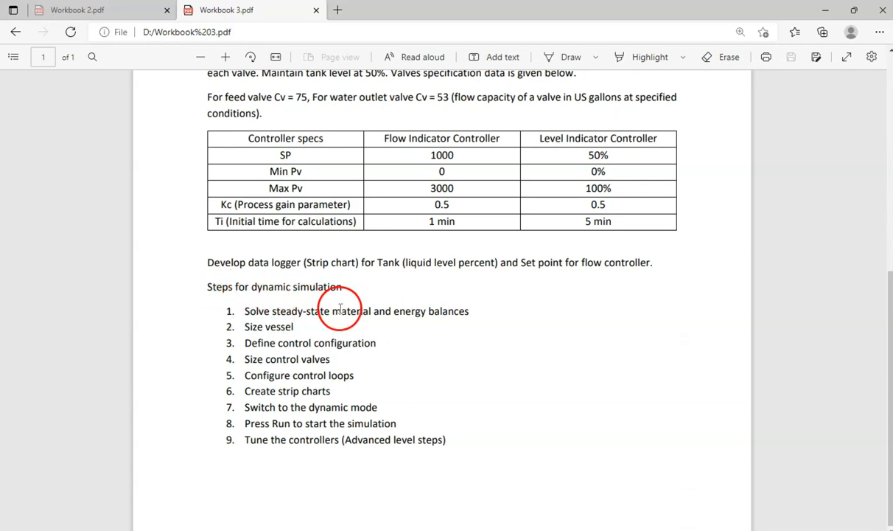
Read through the nine listed steps for dynamic simulation in Workbook 3, from steady-state balances to controller tuning
drag(245, 311, 475, 317)
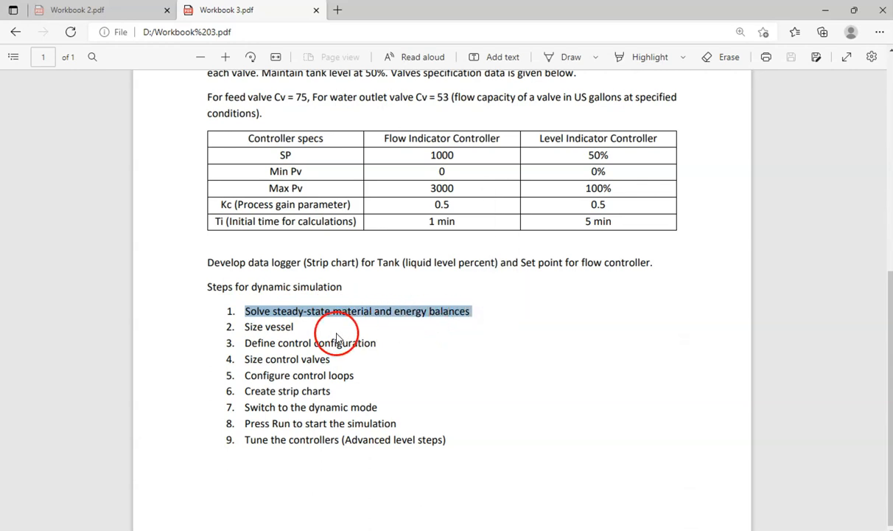
click(312, 326)
drag(244, 326, 293, 328)
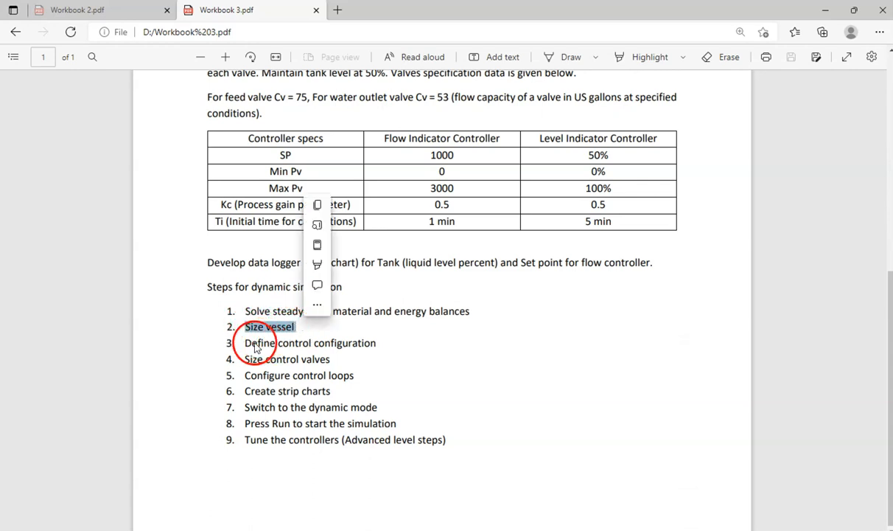
drag(245, 343, 377, 344)
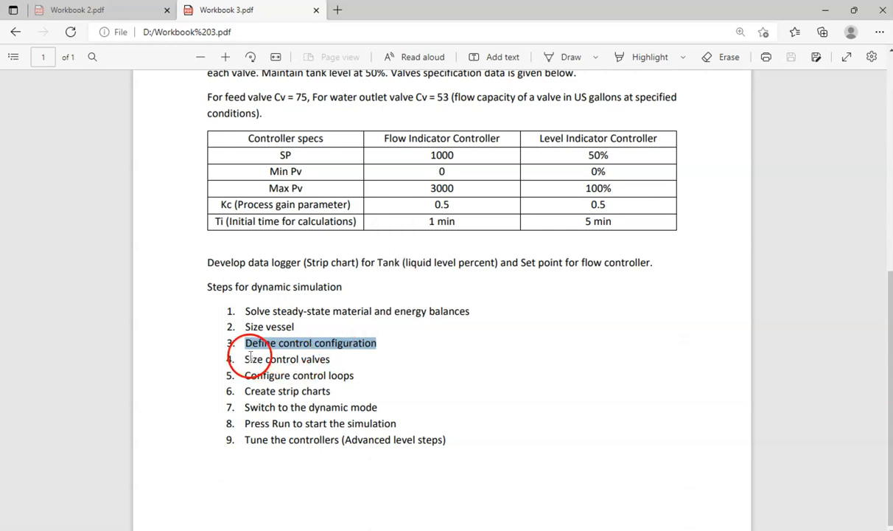
drag(247, 359, 335, 361)
click(286, 381)
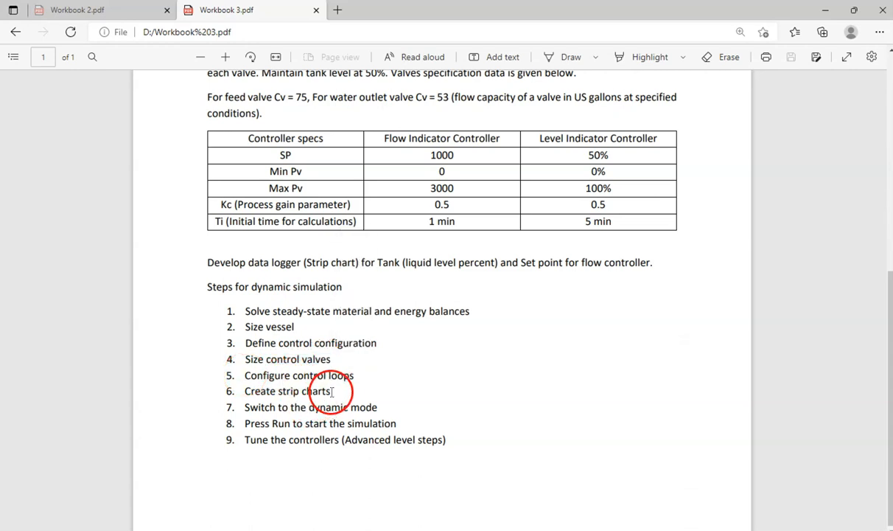
drag(330, 392, 250, 391)
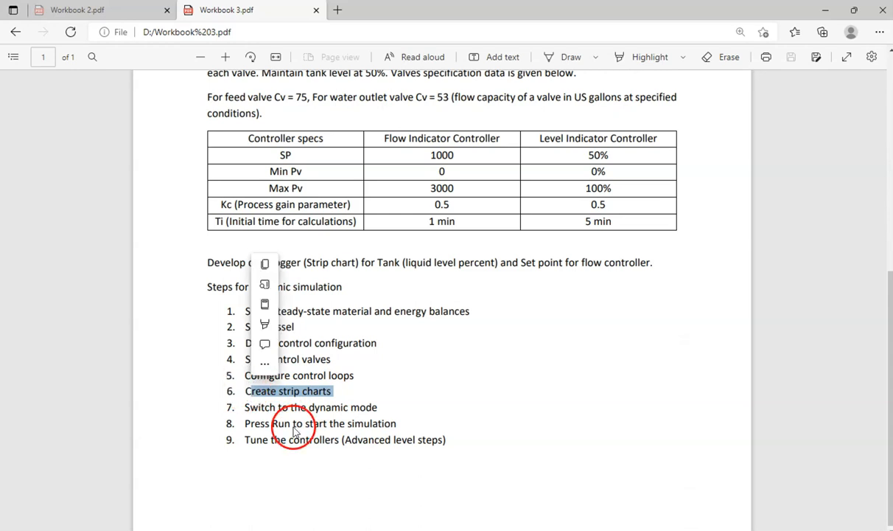
click(385, 417)
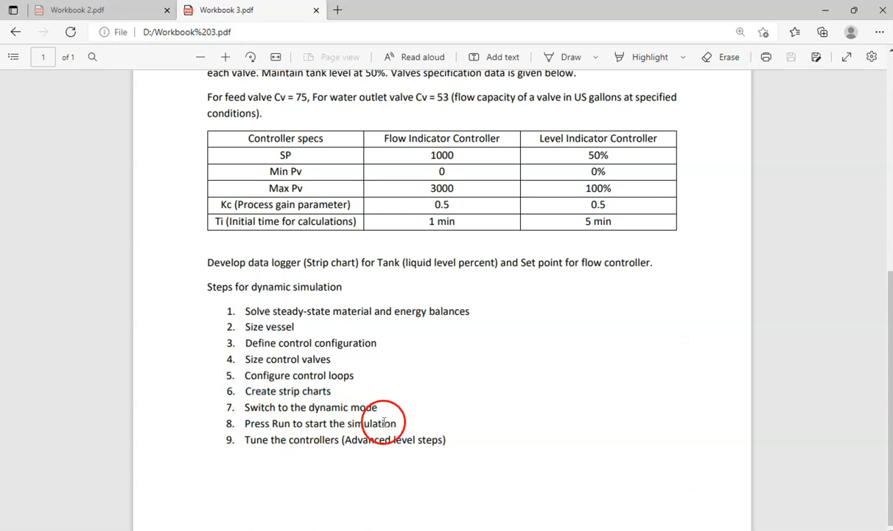
double_click(394, 424)
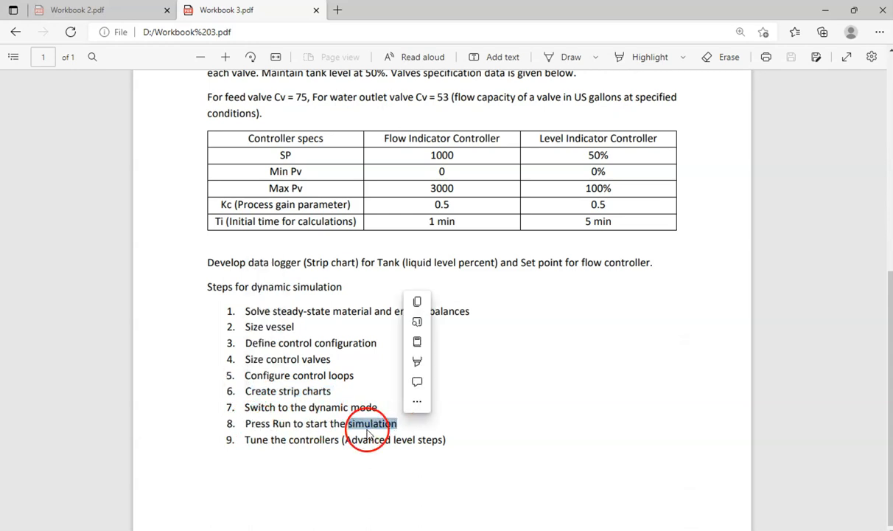
drag(398, 423, 225, 310)
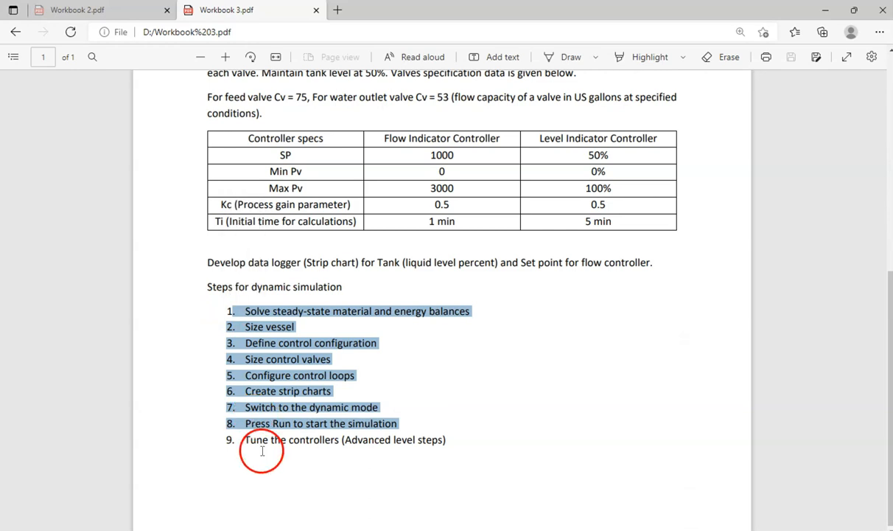
drag(239, 439, 449, 440)
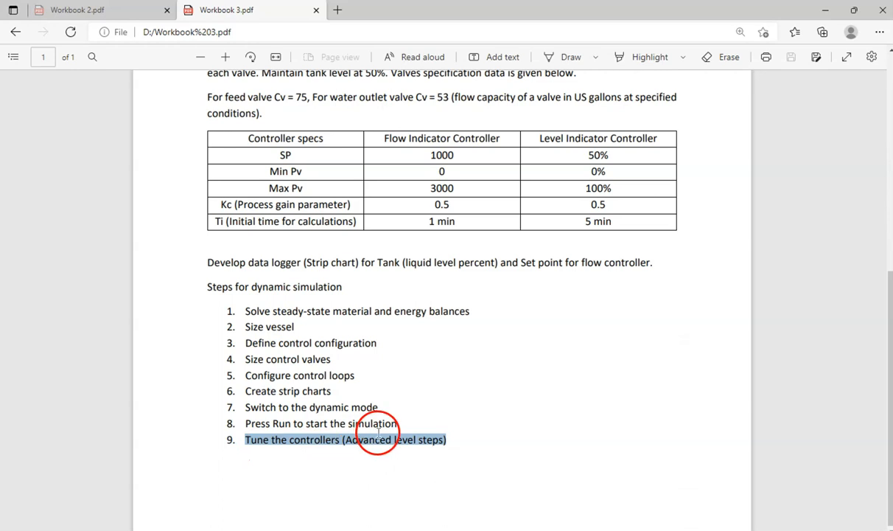
click(334, 402)
drag(334, 402, 220, 310)
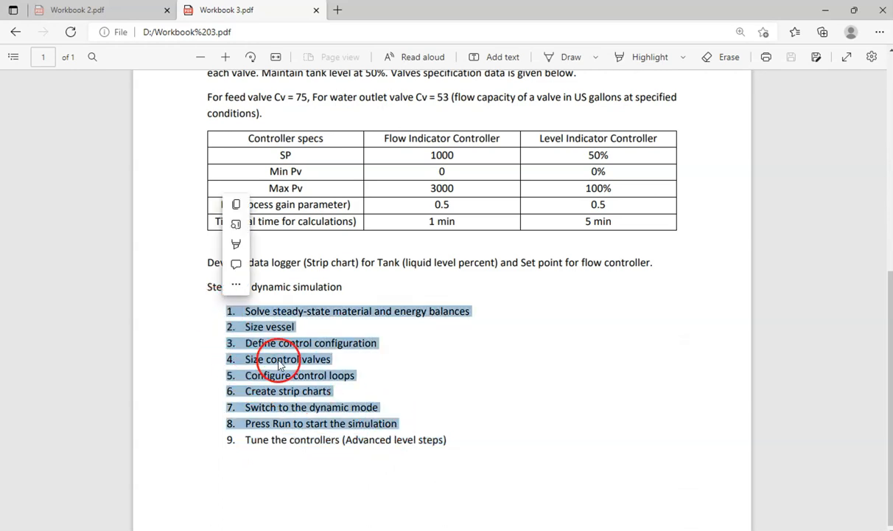
Review the controller specifications, the tank flow diagram and the feed composition in the workbook's problem statement
scroll(371, 384, up, 2)
scroll(373, 382, down, 1)
click(442, 386)
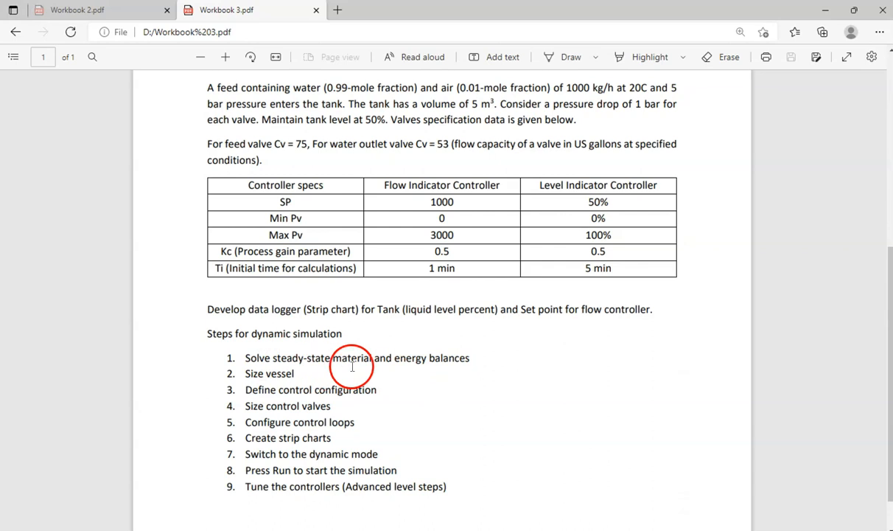
scroll(418, 306, up, 2)
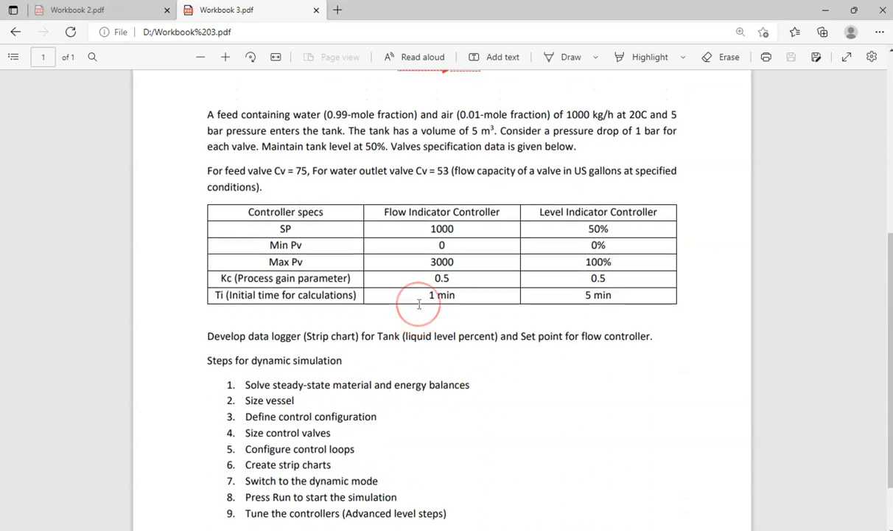
scroll(418, 303, up, 4)
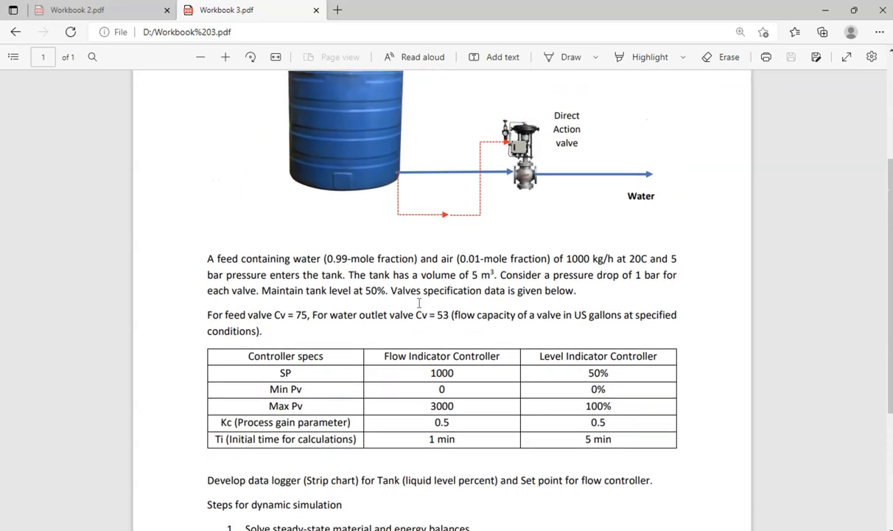
scroll(419, 302, up, 2)
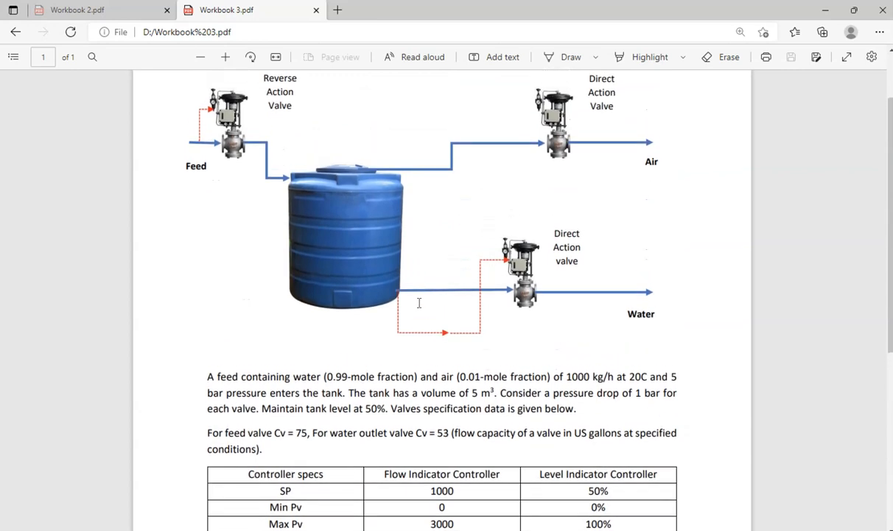
scroll(419, 303, up, 1)
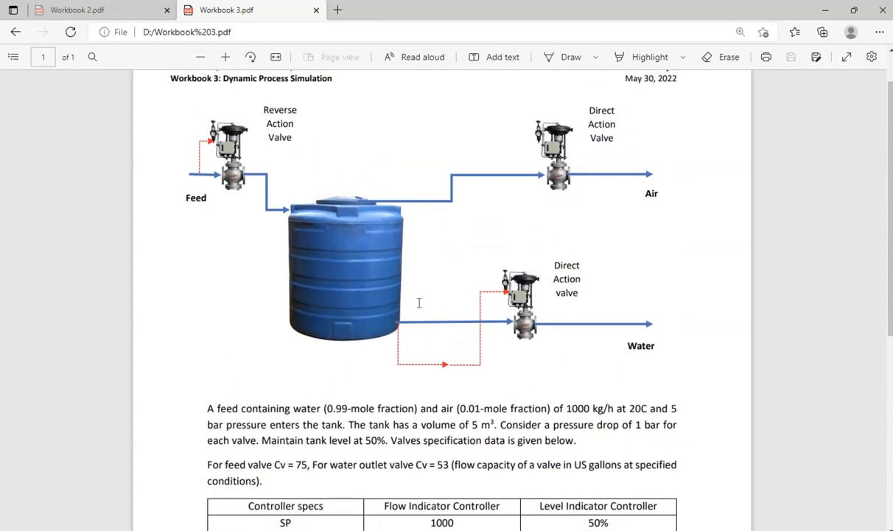
double_click(306, 409)
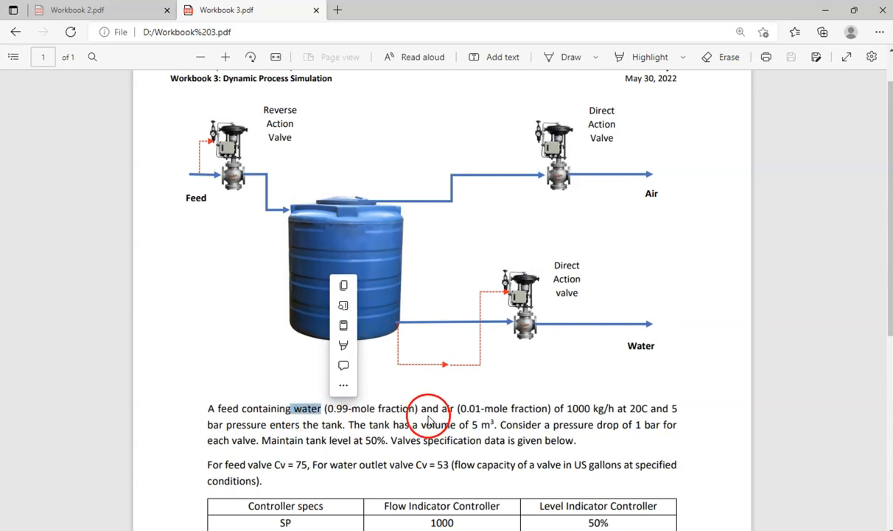
click(448, 411)
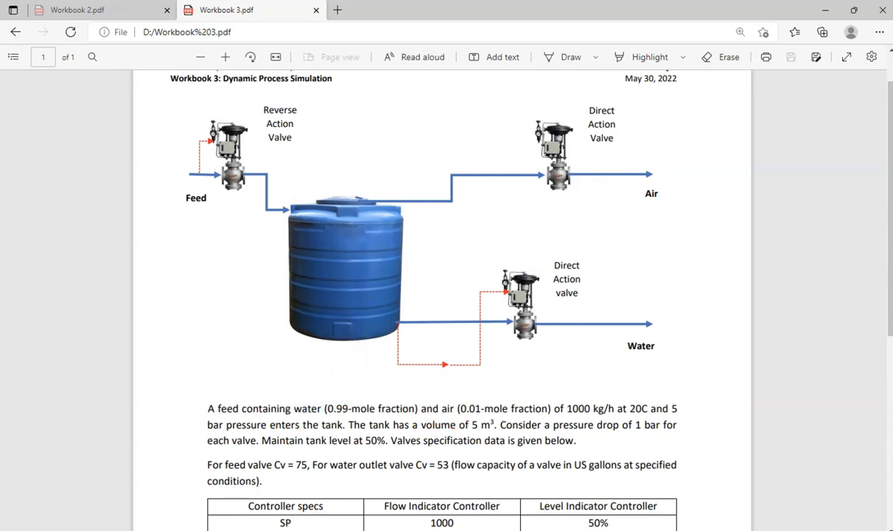
Switch to Aspen HYSYS and start a new case with a new component list
key(alt+Tab)
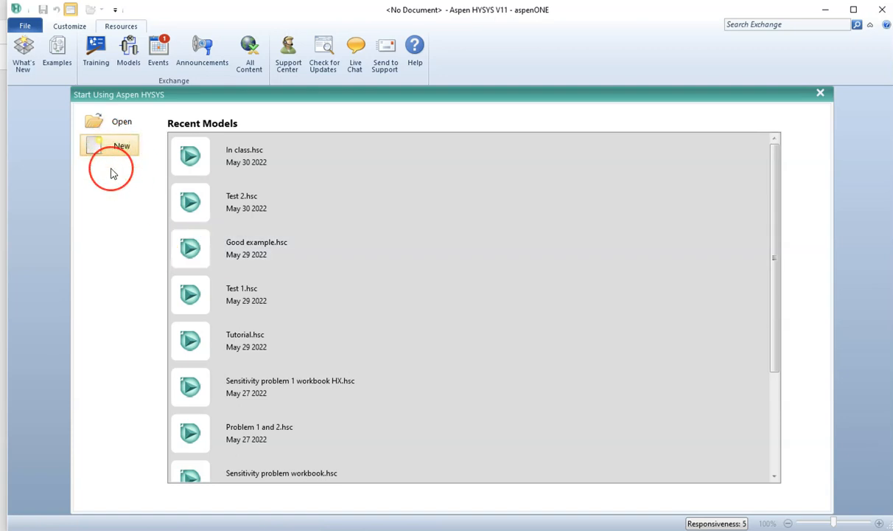
click(110, 140)
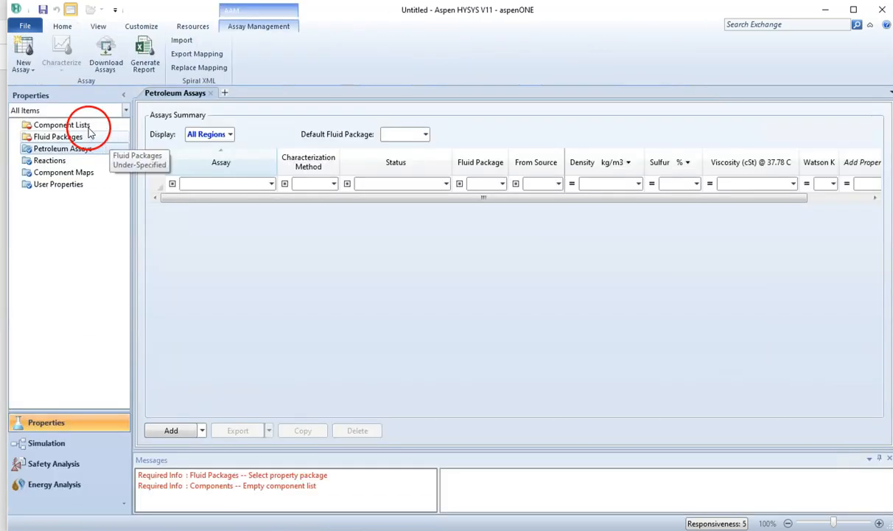
click(89, 130)
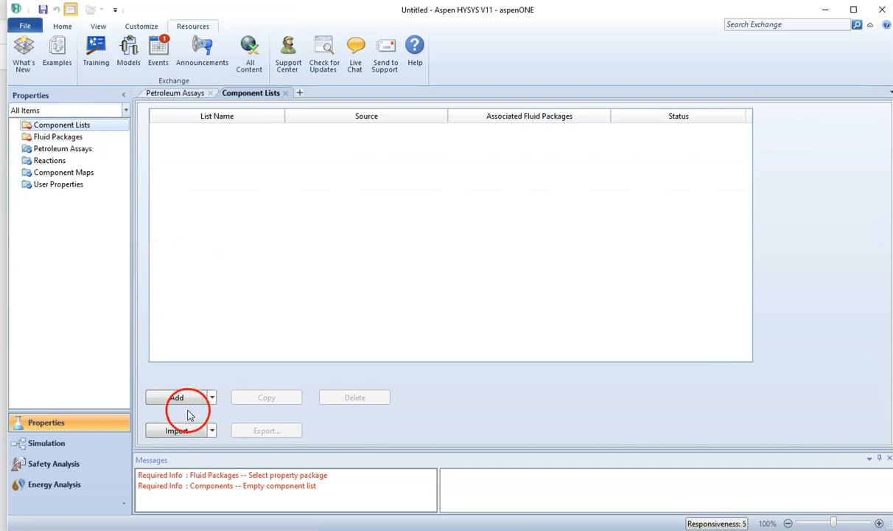
click(184, 398)
Add the pure components water (H2O) and Air to the component list
click(588, 154)
text(water)
click(602, 155)
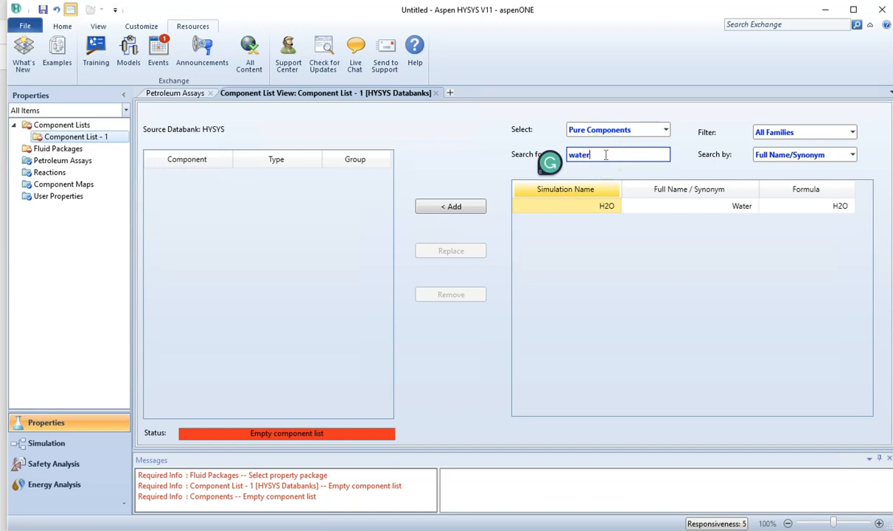
key(Return)
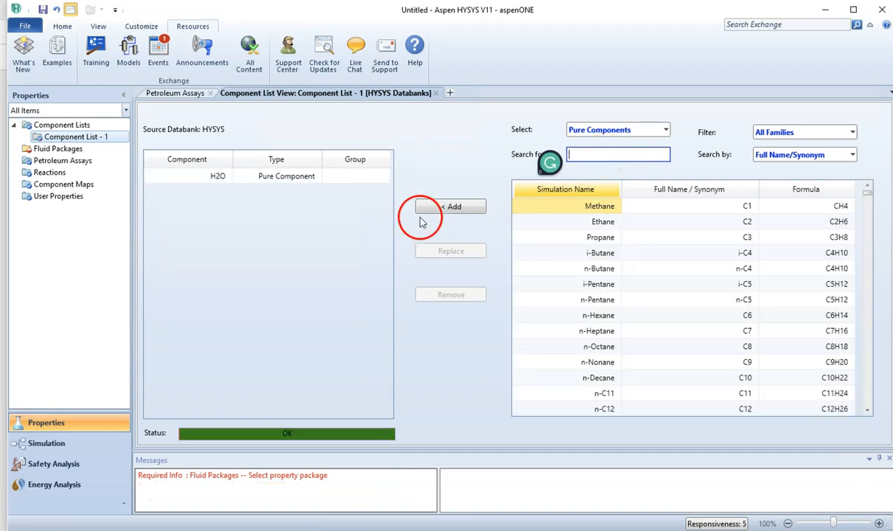
text(a)
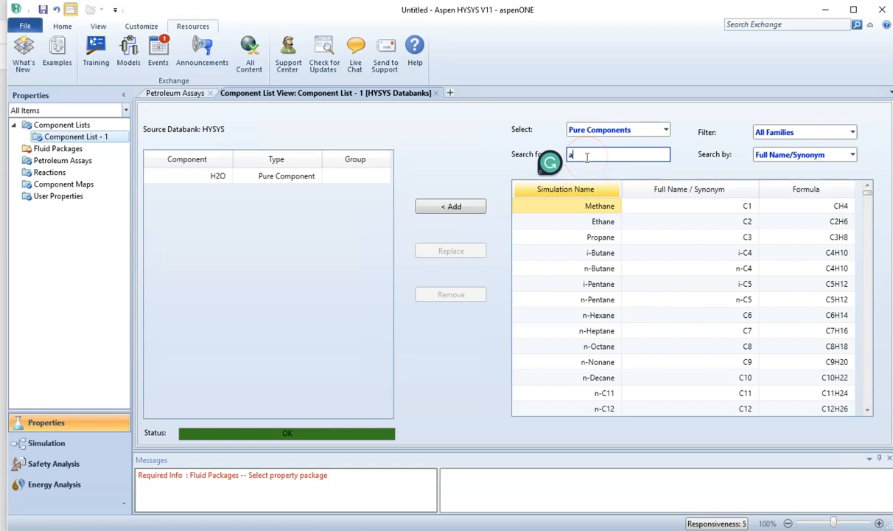
text(ir)
click(589, 190)
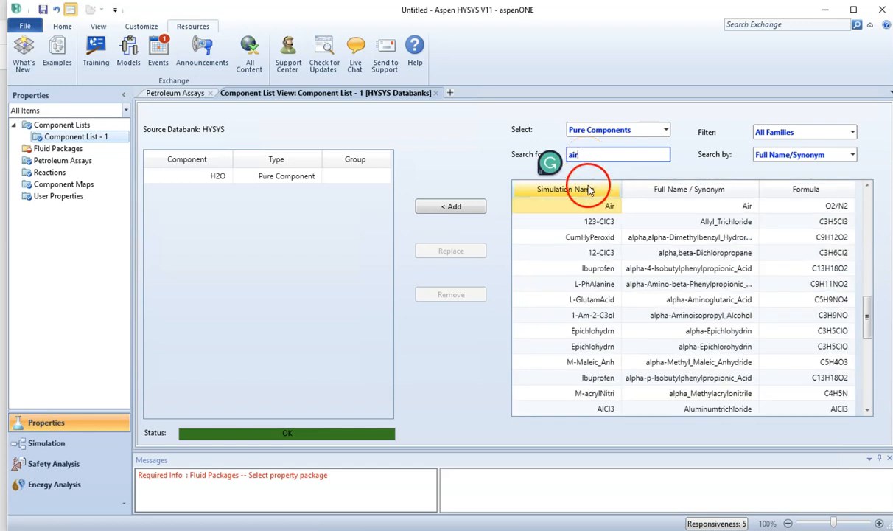
click(445, 206)
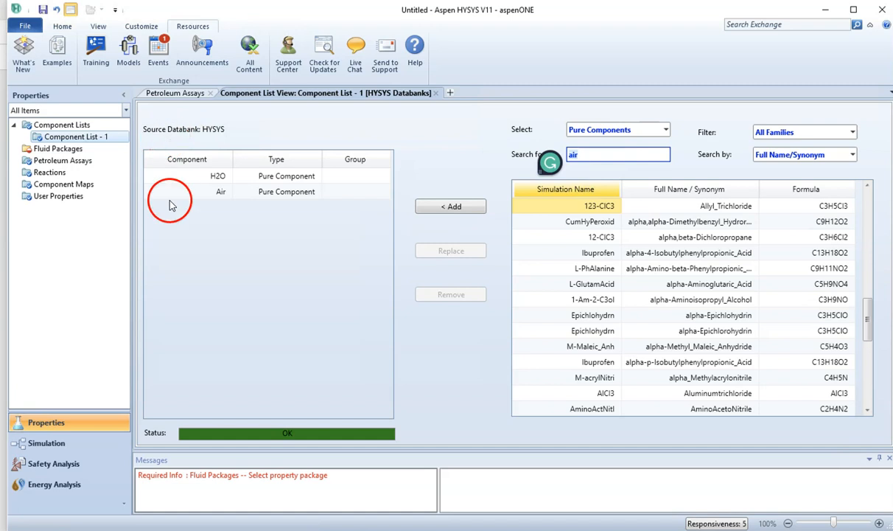
Add a fluid package that uses the Peng-Robinson property package
click(73, 150)
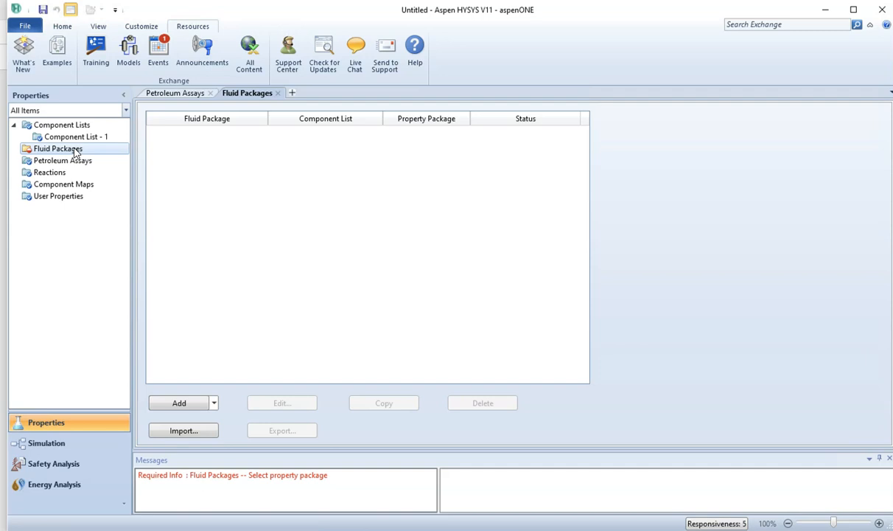
click(186, 402)
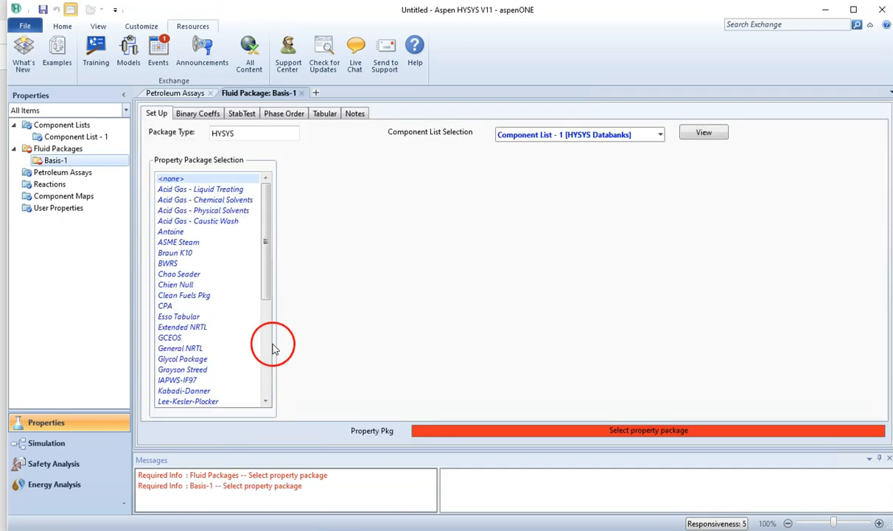
click(262, 350)
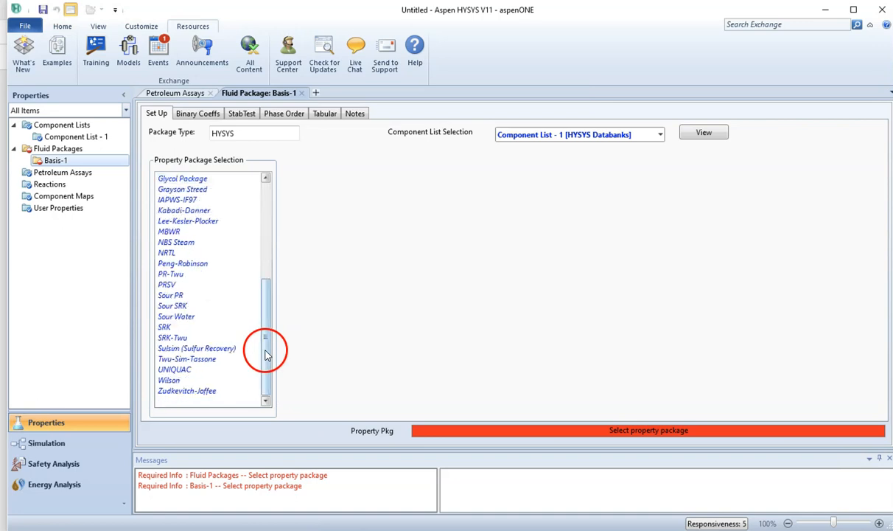
click(197, 265)
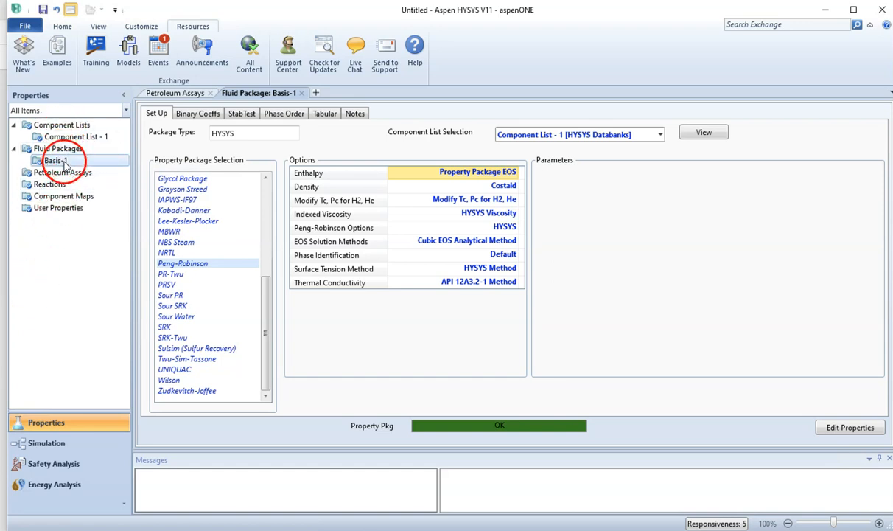
click(103, 283)
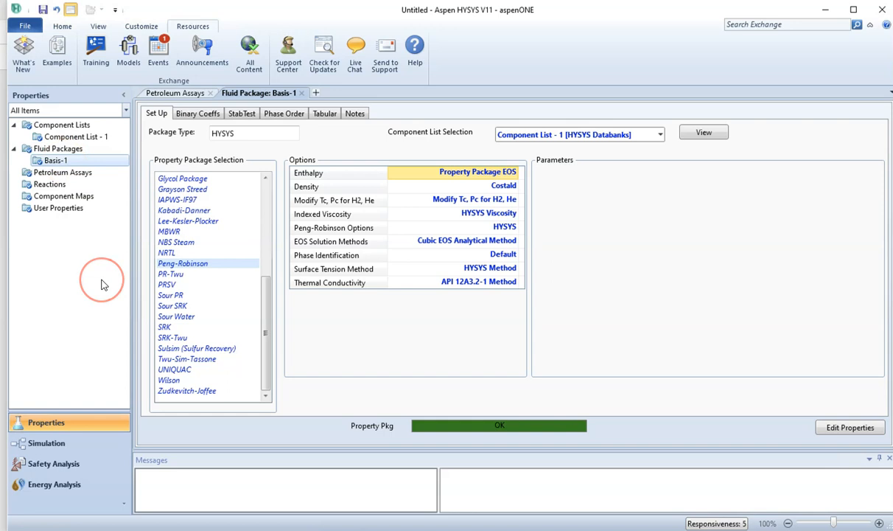
Enter the simulation environment and place a Tank separator near the middle of the flowsheet
click(59, 449)
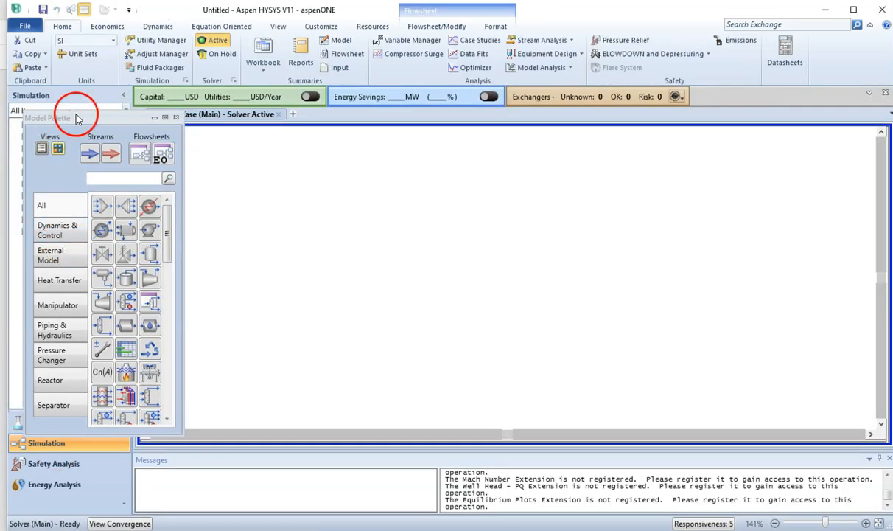
drag(77, 115, 84, 91)
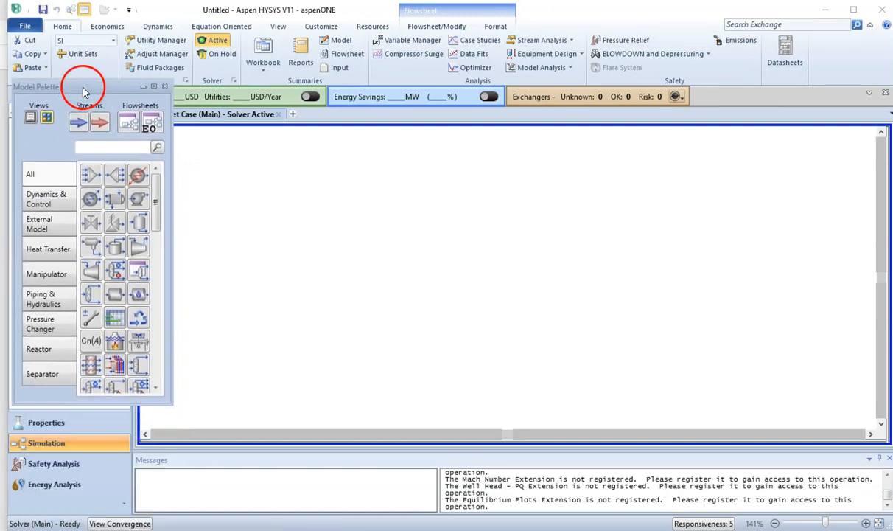
click(43, 374)
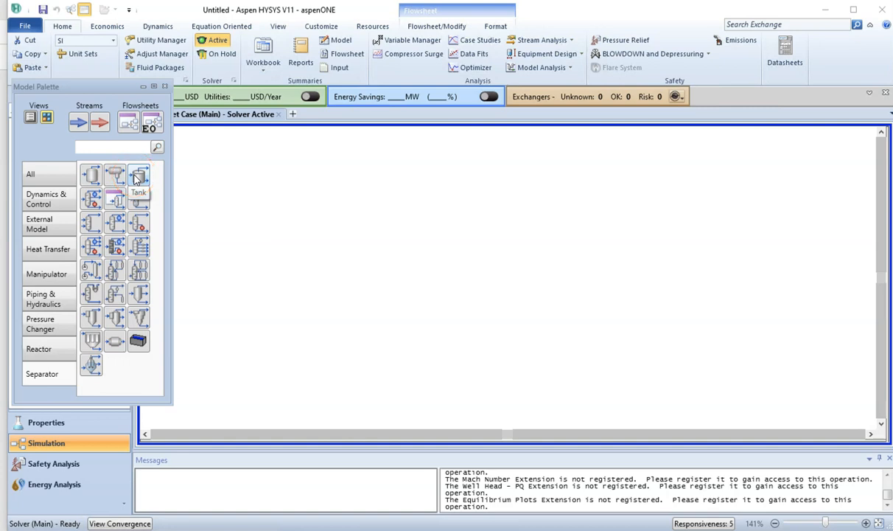
drag(156, 175, 400, 267)
click(405, 309)
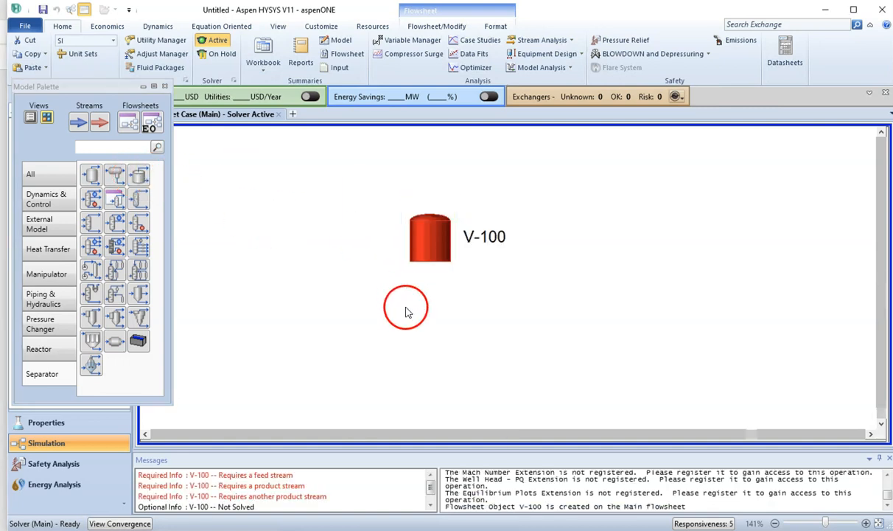
Connect stream 1 as the tank's inlet, stream 2 as its liquid outlet and stream 3 as its vapour outlet
click(426, 262)
double_click(426, 262)
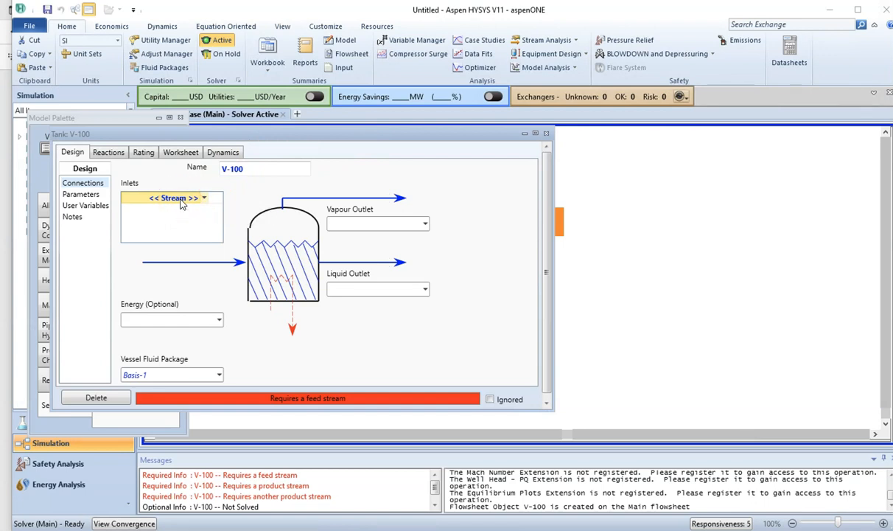
text(1)
key(Return)
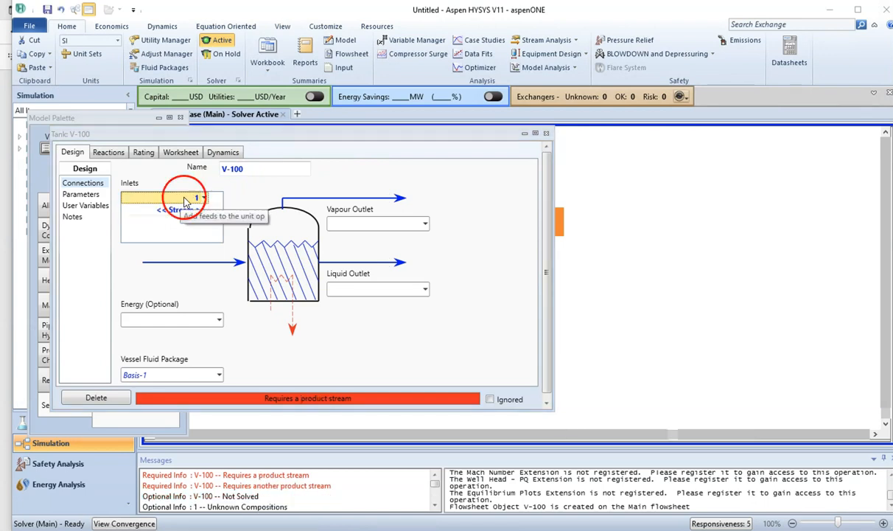
click(338, 289)
text(2)
key(Return)
click(349, 225)
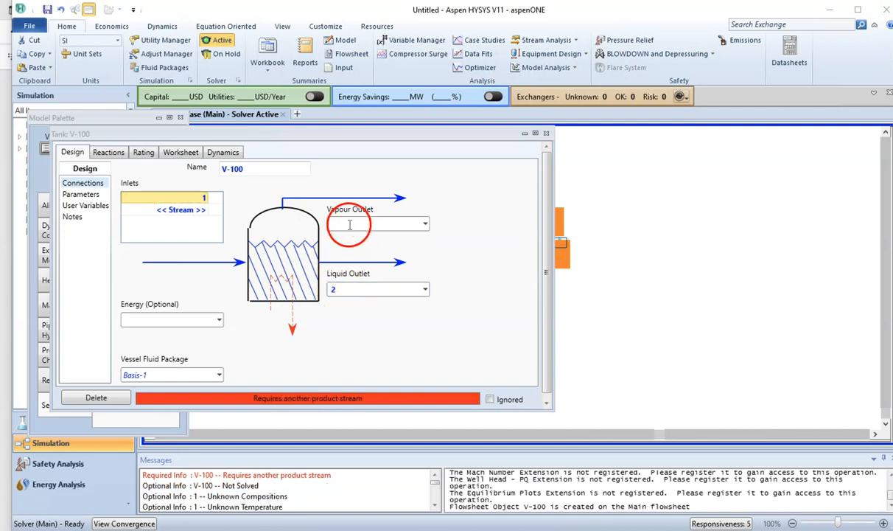
text(3)
key(Return)
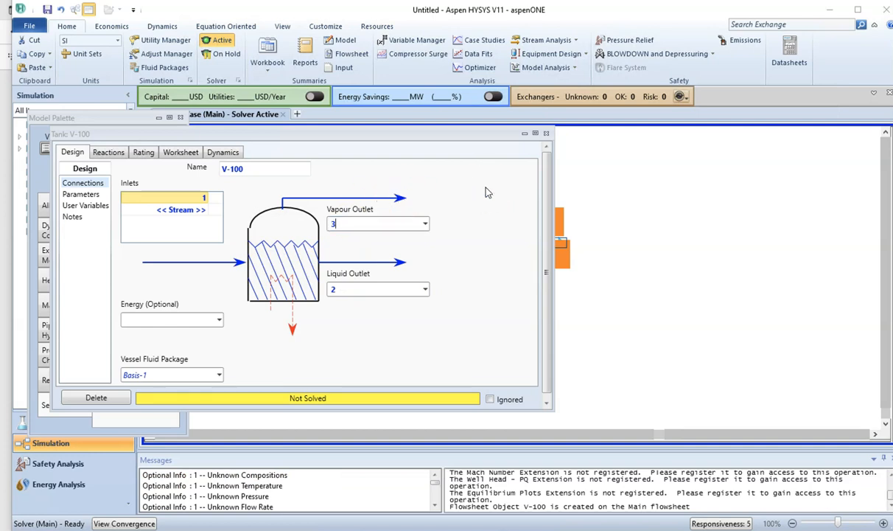
click(546, 133)
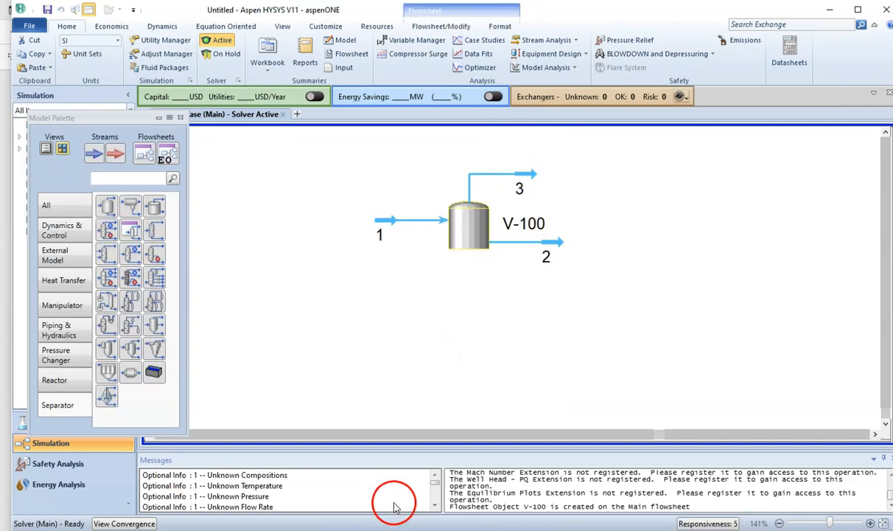
Check the workbook's process diagram, and place three control valves beside the tank's inlet stream 1 and outlet streams 3 and 2
key(alt+Tab)
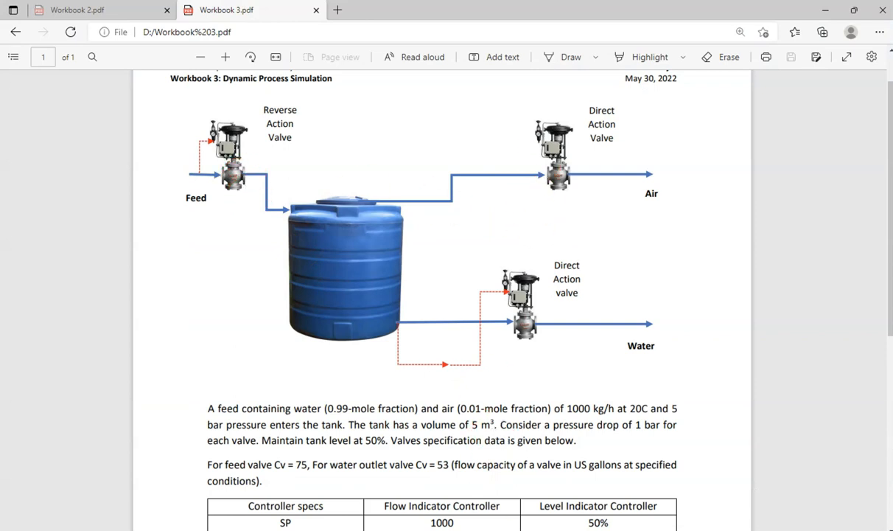
click(504, 489)
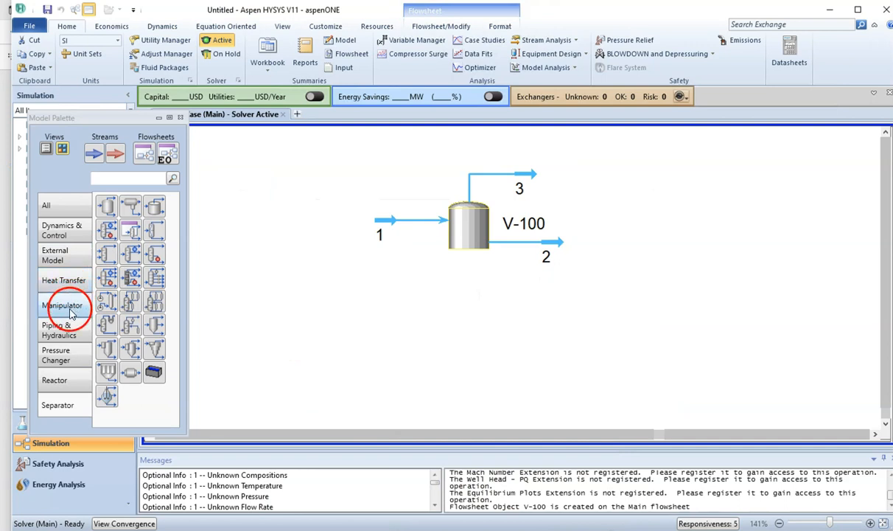
click(71, 356)
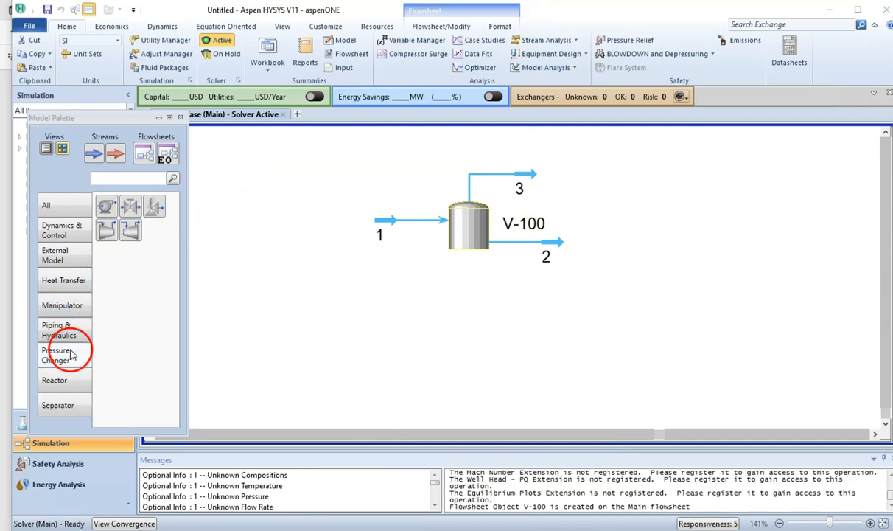
click(129, 210)
drag(129, 210, 547, 184)
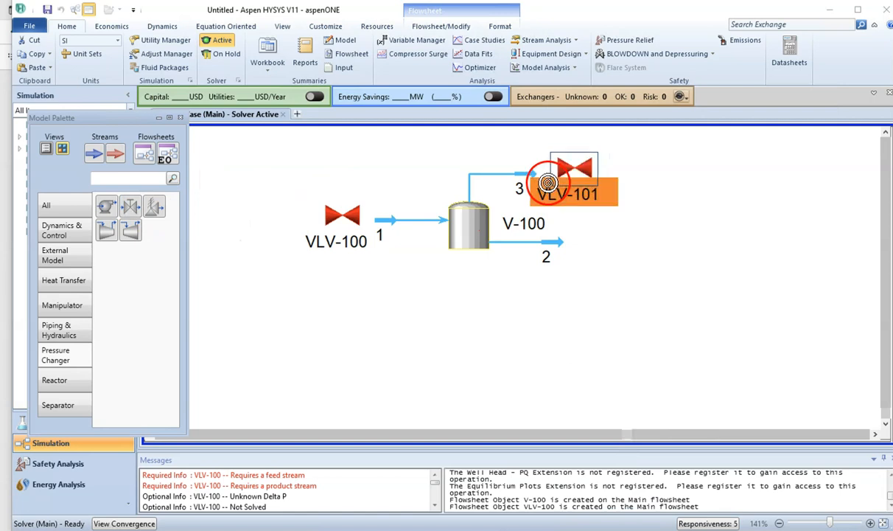
drag(202, 194, 566, 269)
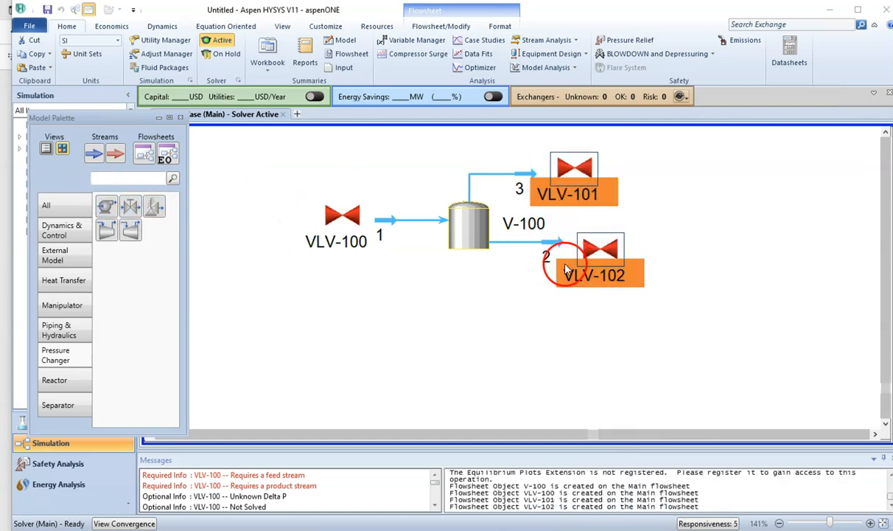
click(383, 299)
Rename the valve before the tank as Valve 1, with Feed as its inlet and stream 1 as its outlet
double_click(341, 213)
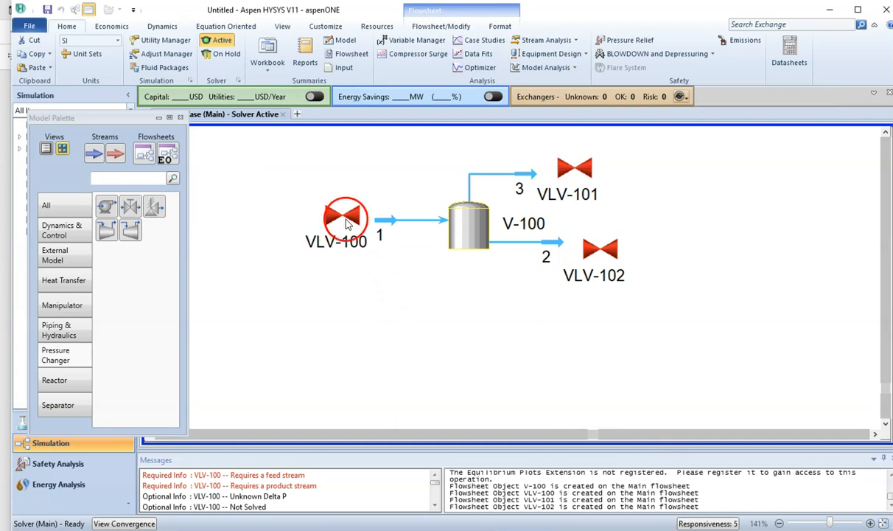
click(280, 201)
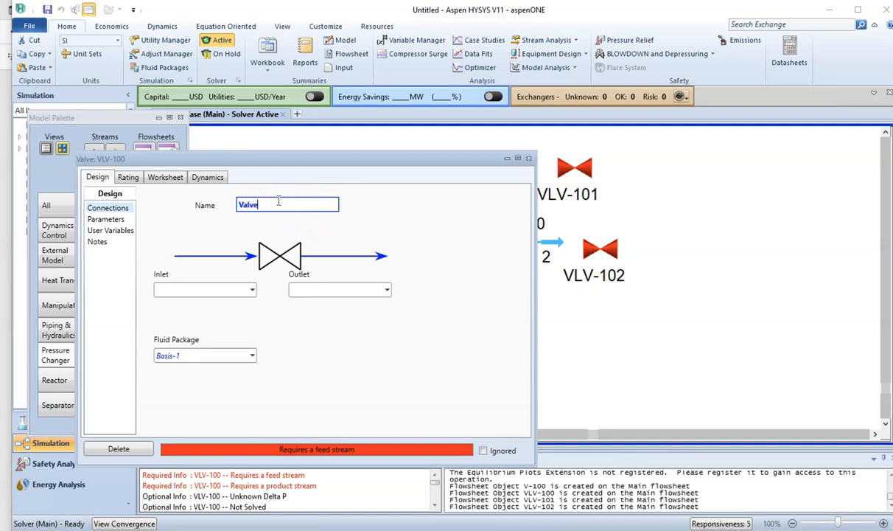
click(205, 288)
click(309, 289)
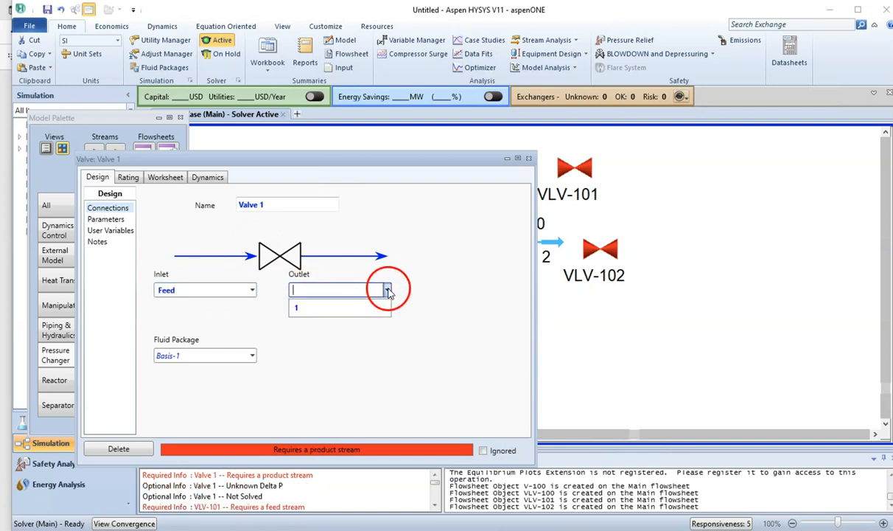
click(354, 308)
drag(363, 157, 373, 288)
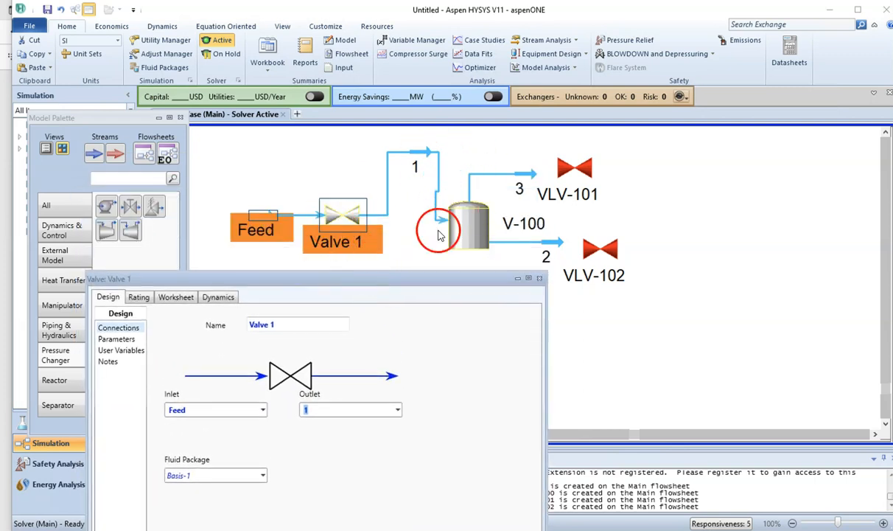
click(539, 280)
Rename the liquid outlet valve as Valve 2, with stream 2 as its inlet and Water as its outlet
double_click(594, 251)
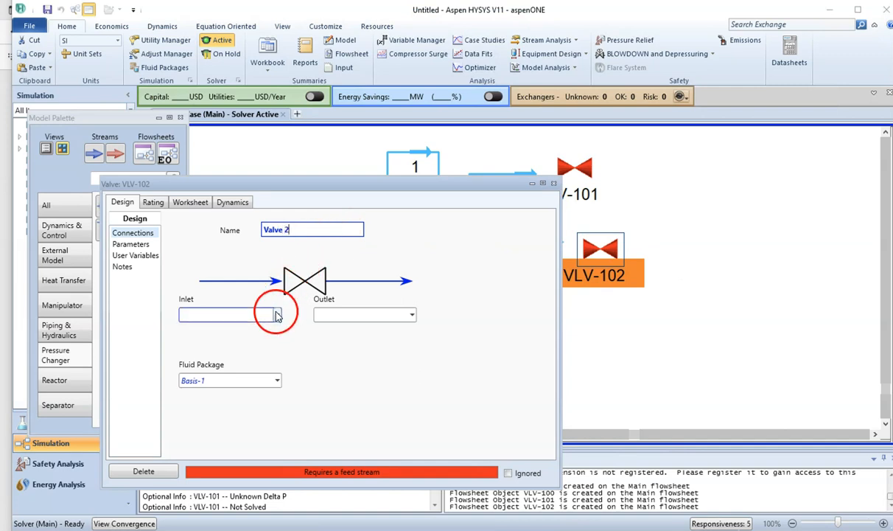
drag(362, 204, 395, 186)
click(310, 298)
click(289, 315)
click(366, 299)
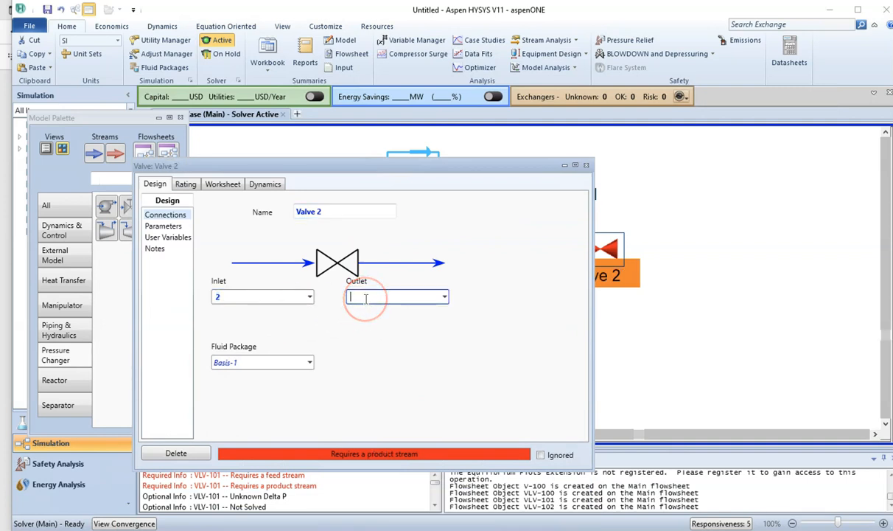
click(394, 329)
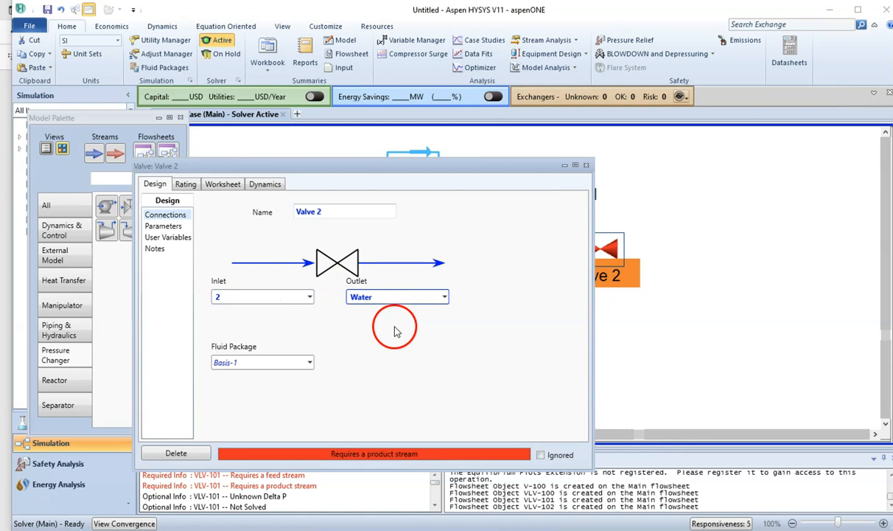
click(586, 165)
Rename the vapour outlet valve as Valve 3, with stream 3 as its inlet and Air as its outlet
double_click(578, 169)
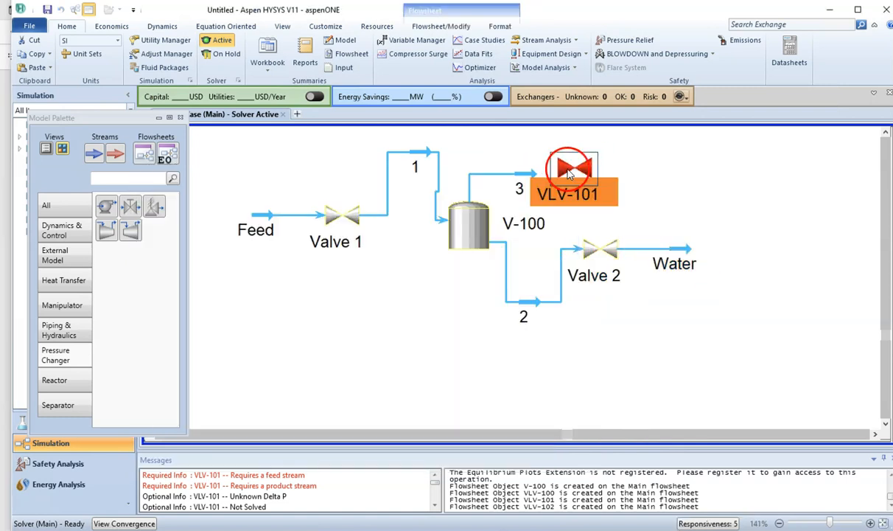
click(246, 155)
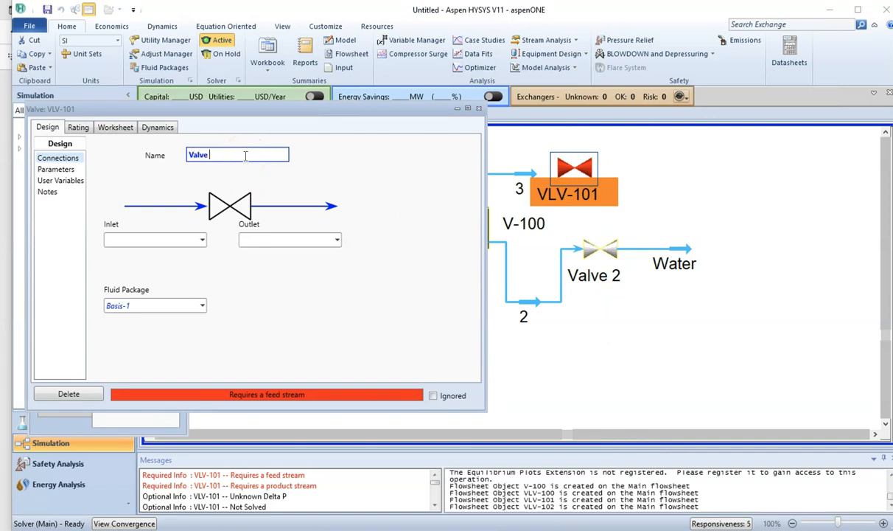
click(199, 238)
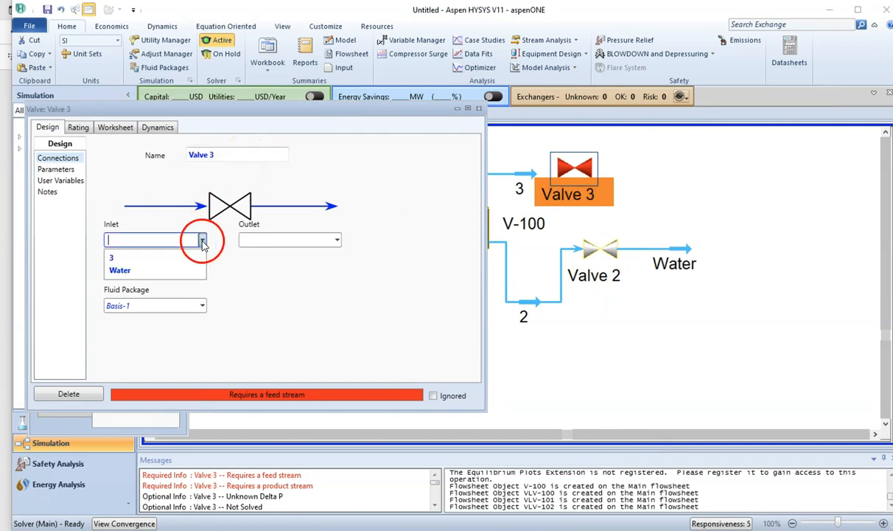
click(188, 258)
click(257, 239)
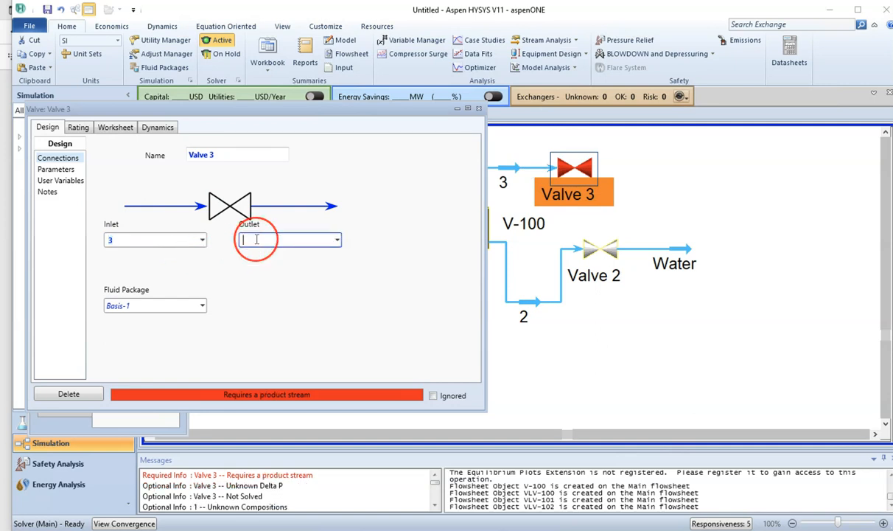
text(Air)
key(Return)
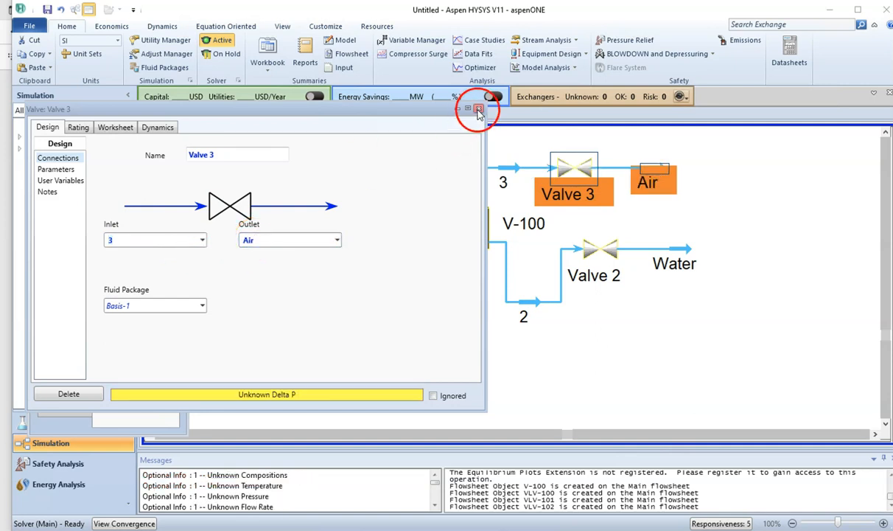
click(479, 109)
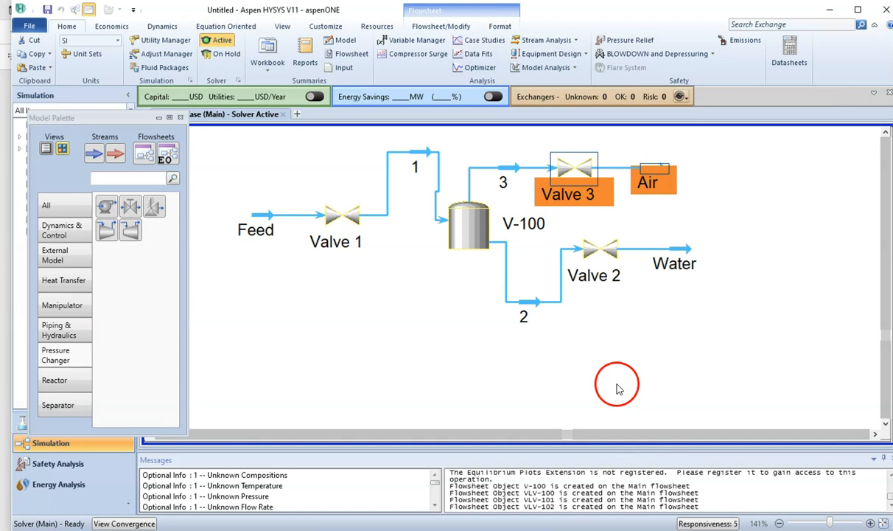
click(584, 363)
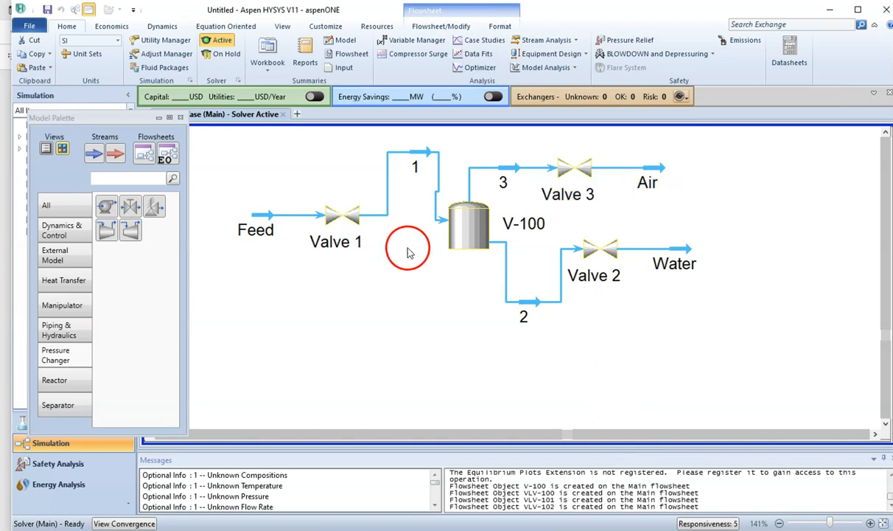
Look up the feed conditions in the workbook and set the Feed stream's temperature to 20 C and pressure to 5 bar
double_click(265, 228)
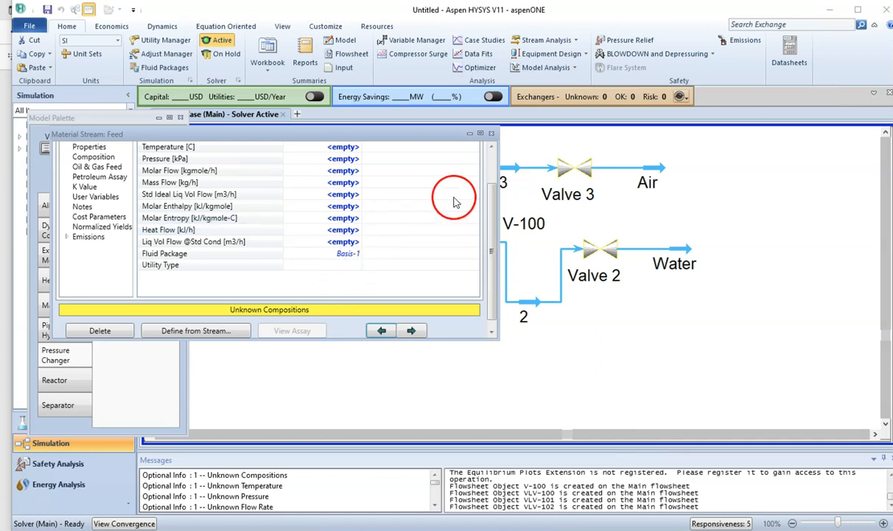
click(494, 161)
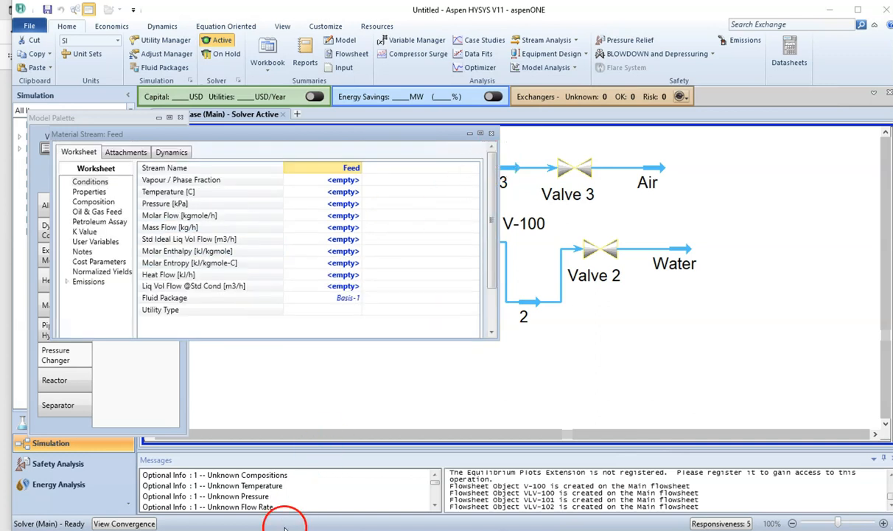
key(alt+Tab)
scroll(253, 337, down, 3)
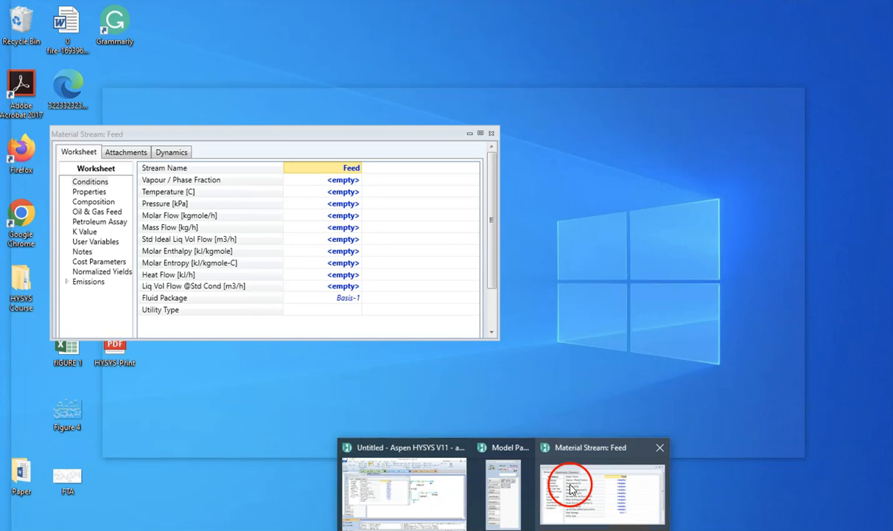
click(570, 483)
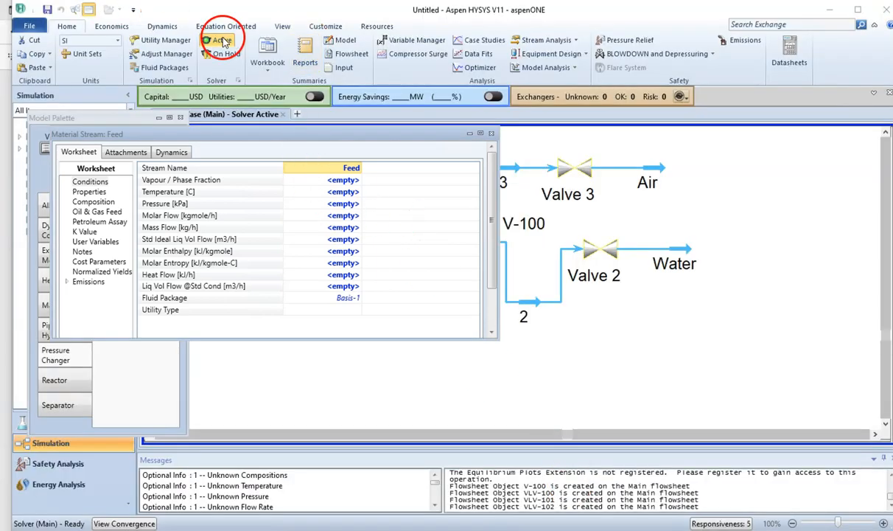
click(333, 193)
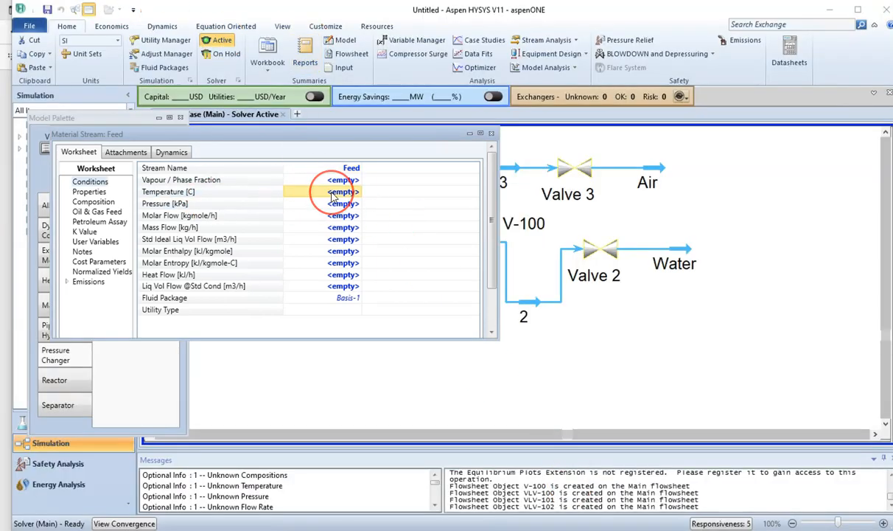
text(20)
key(Return)
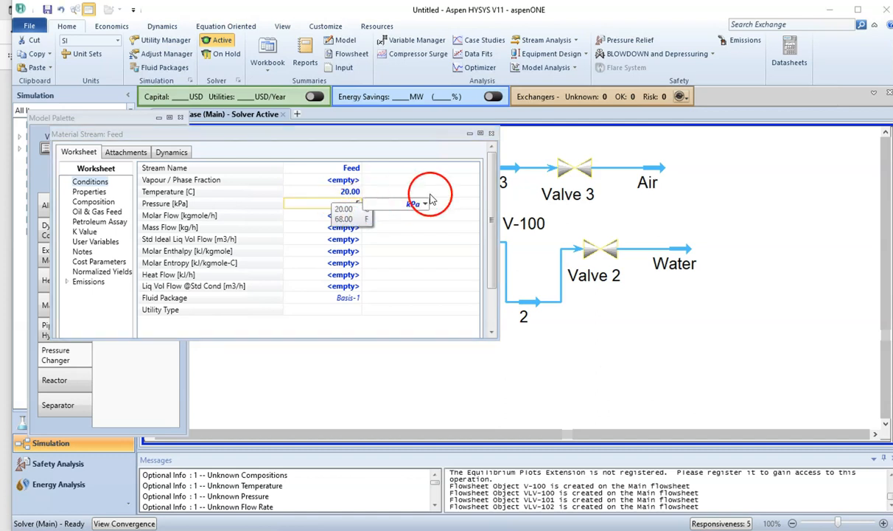
click(425, 204)
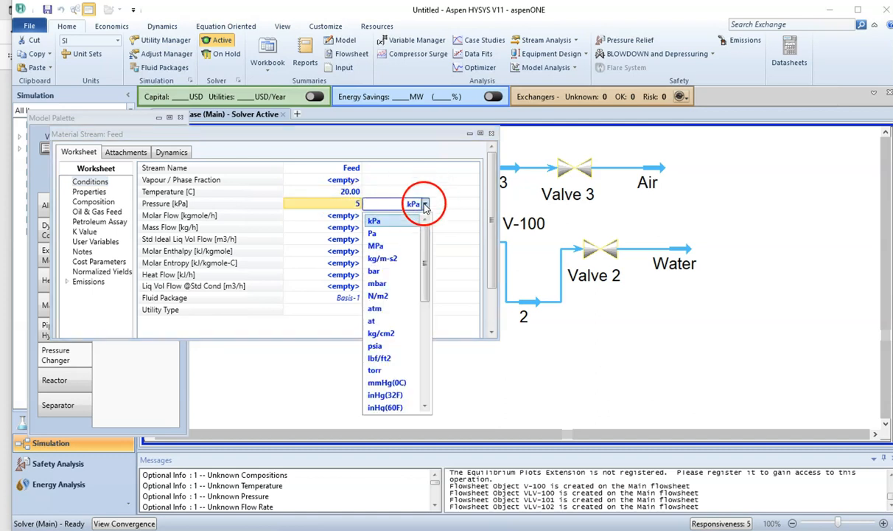
click(394, 270)
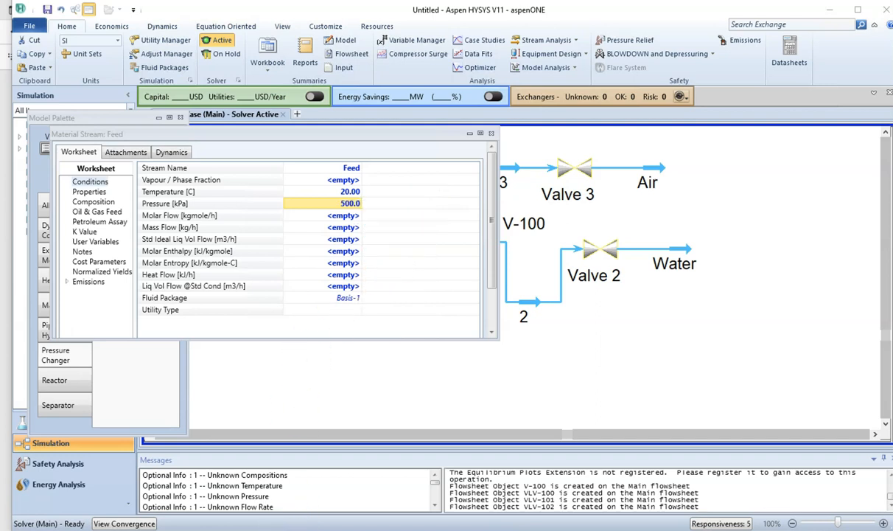
Set the Feed stream's mass flow to 1000 kg/h
mouse_move(289, 455)
click(284, 501)
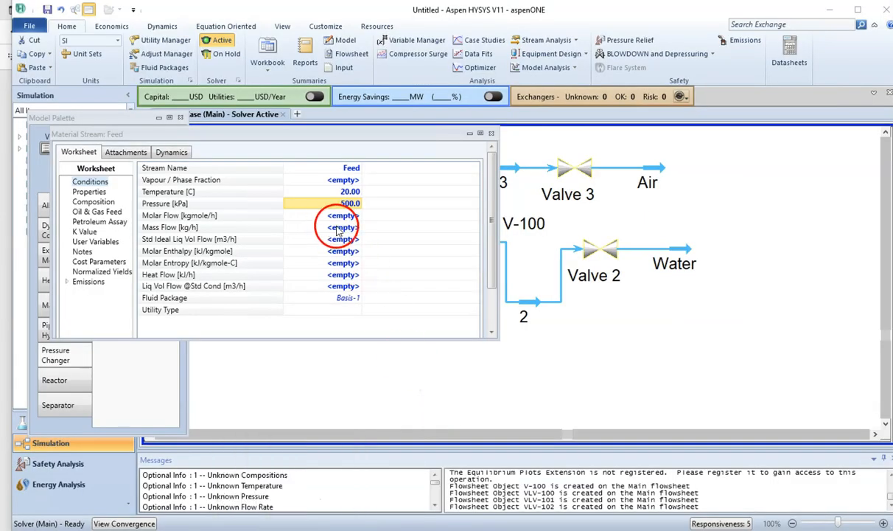
click(337, 228)
text(100)
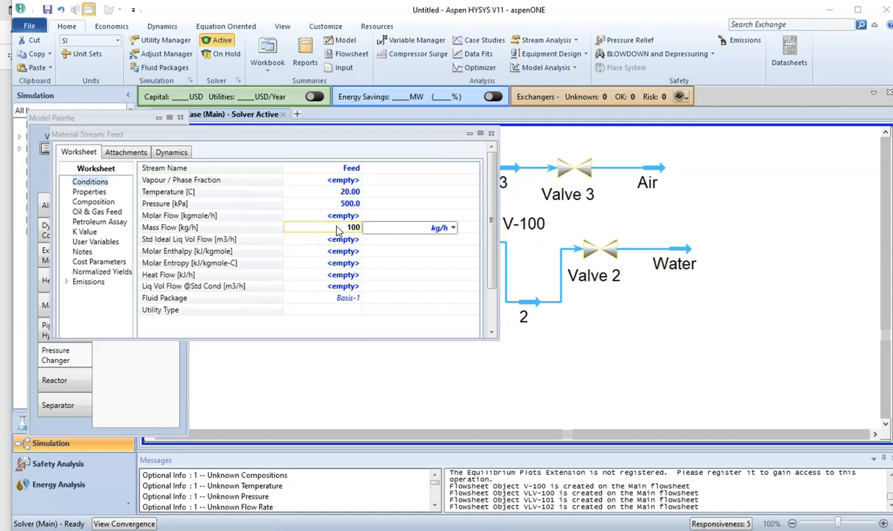
key(Return)
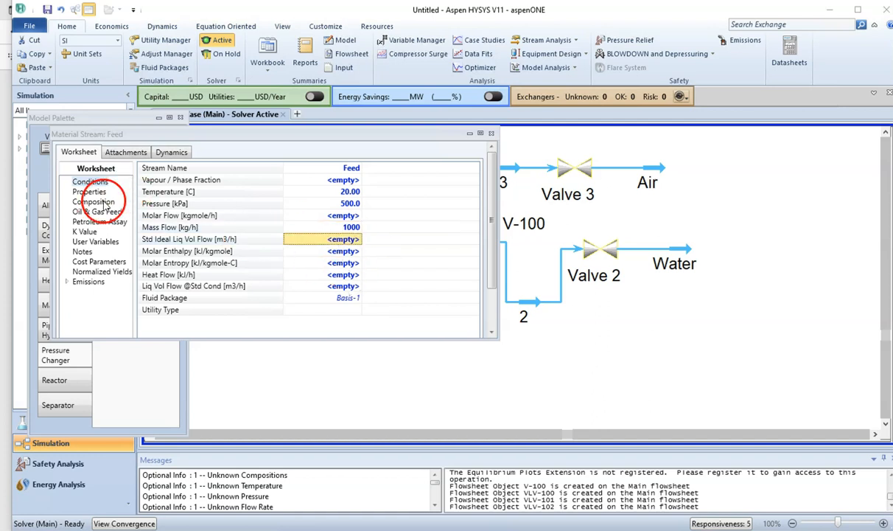
Define the Feed stream's composition as 0.99 H2O and 0.01 Air in mole fractions, and normalize it
click(106, 205)
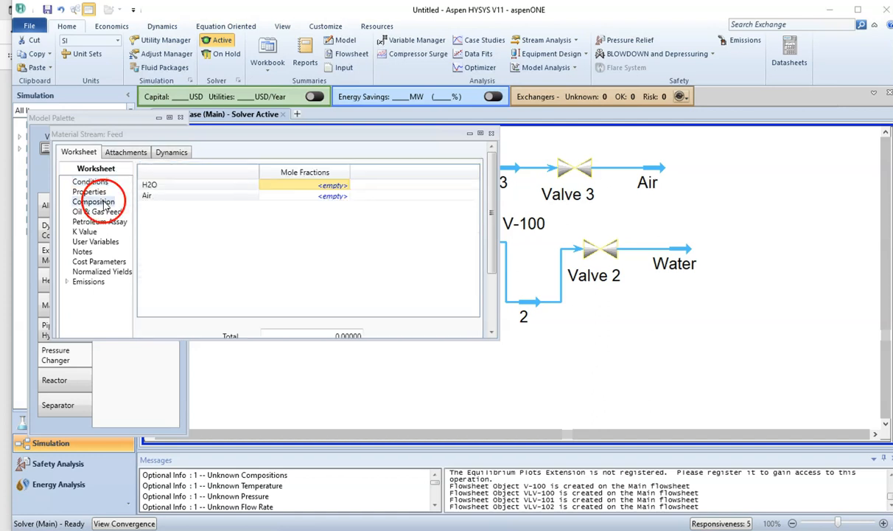
double_click(346, 189)
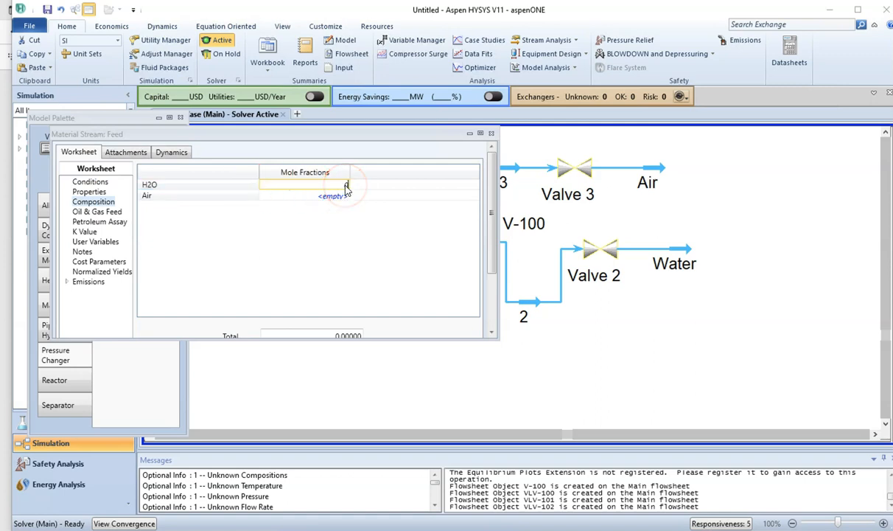
text(0.99)
key(Return)
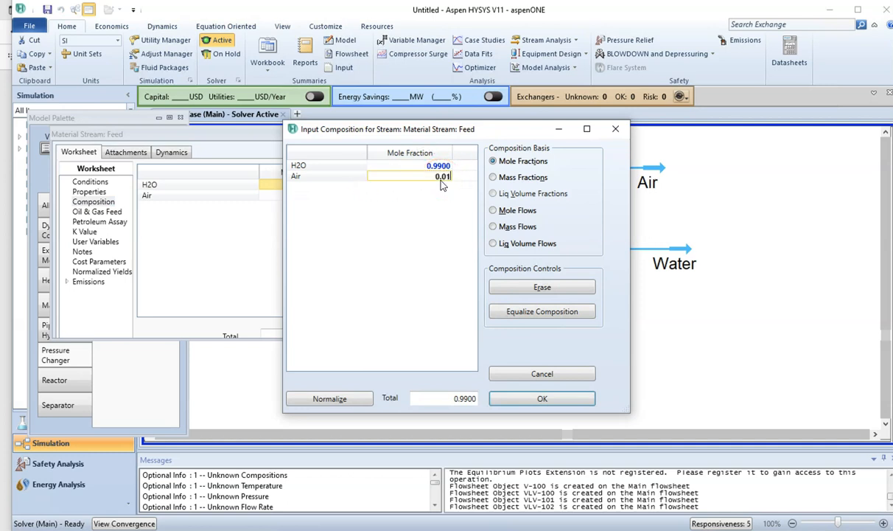
key(Return)
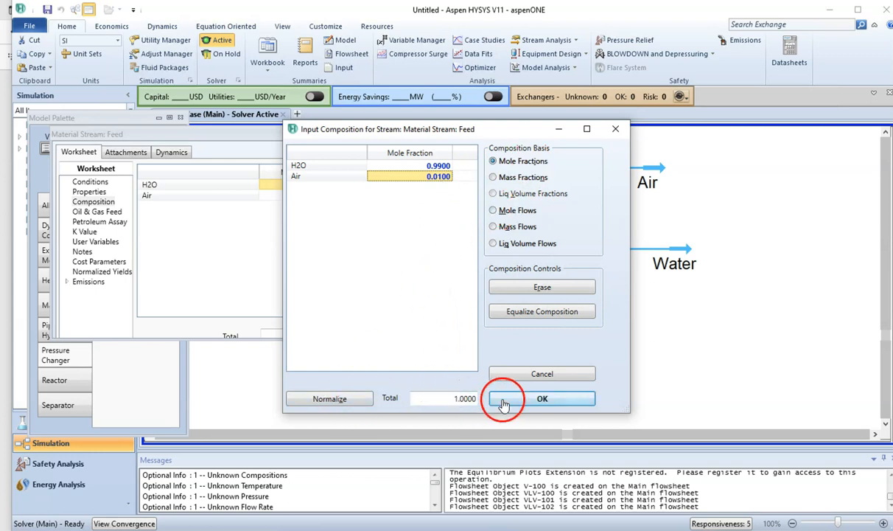
click(329, 398)
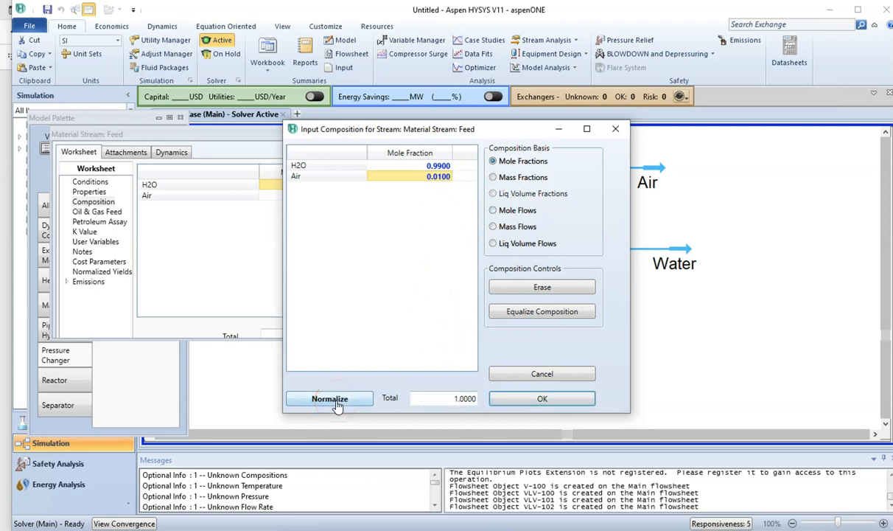
click(524, 402)
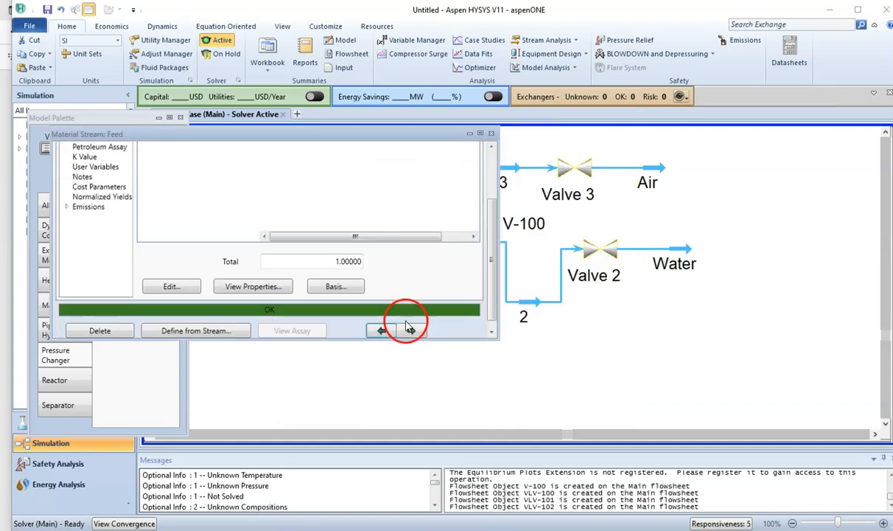
Deactivate the Feed stream's dynamic mass flow specification, leaving its pressure specification active, and close the stream
click(492, 167)
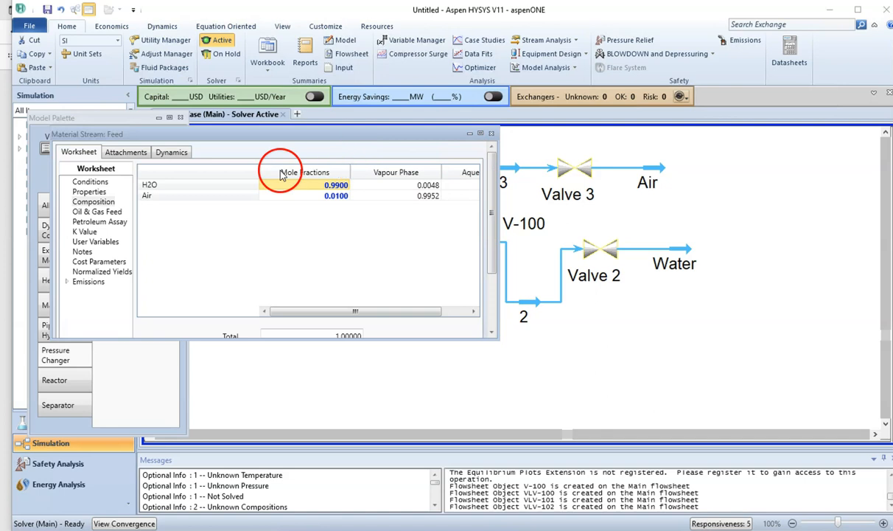
click(176, 155)
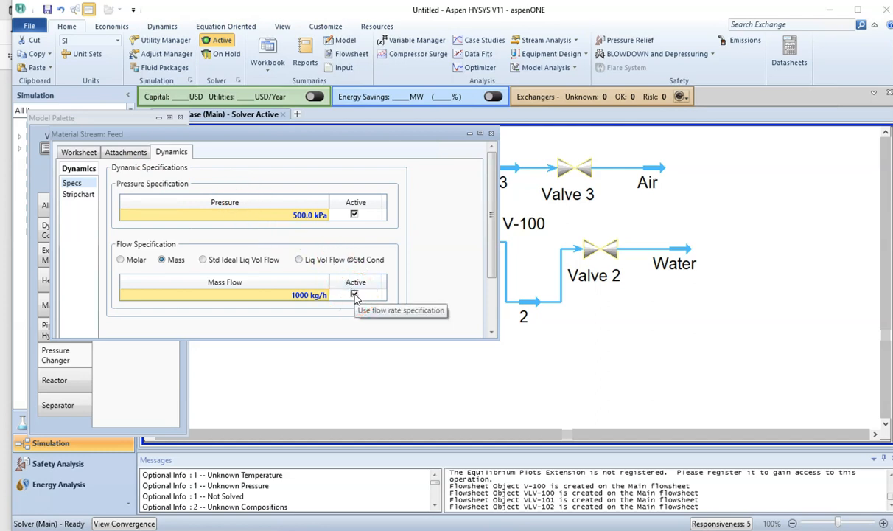
scroll(354, 296, down, 2)
click(354, 229)
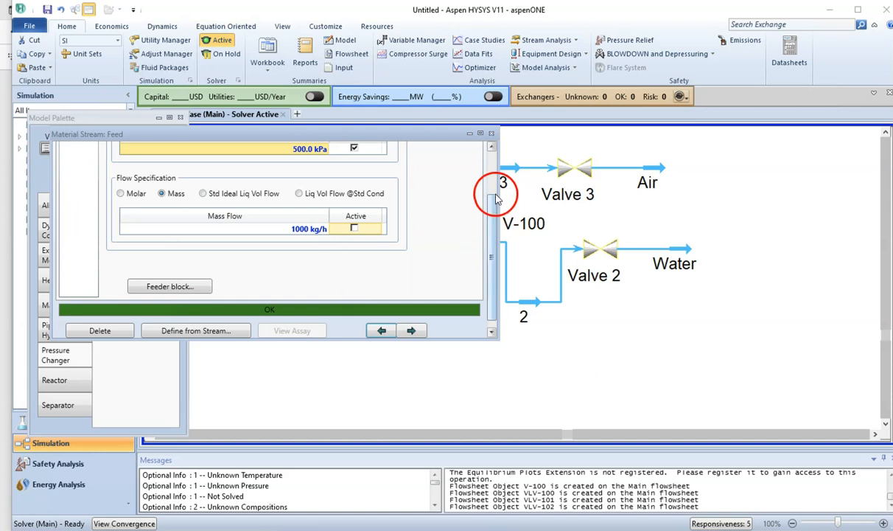
drag(491, 203, 484, 155)
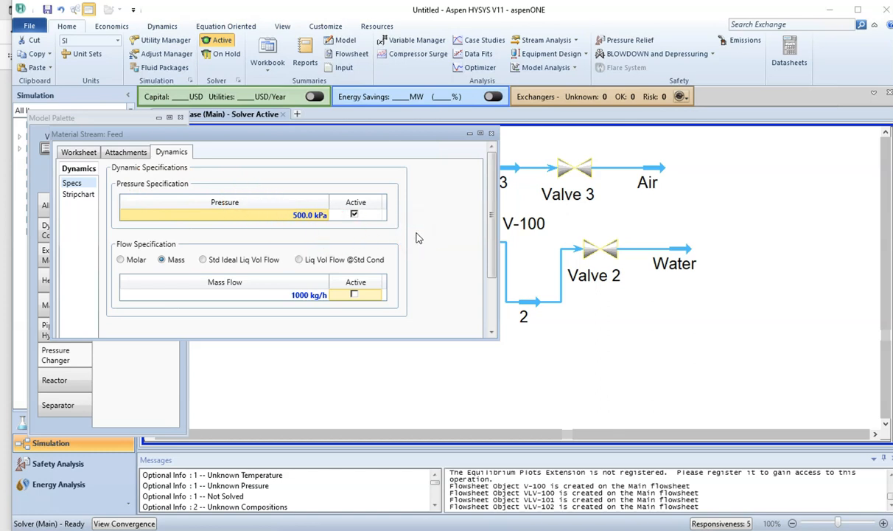
click(491, 135)
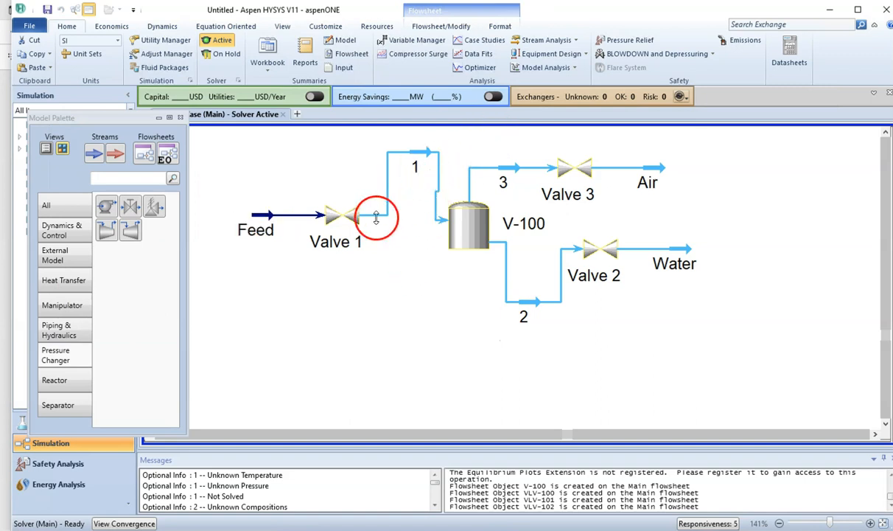
Look up the valve pressure drop in Workbook 3.pdf and set stream 1's dynamic pressure specification to 4 bar
mouse_move(414, 156)
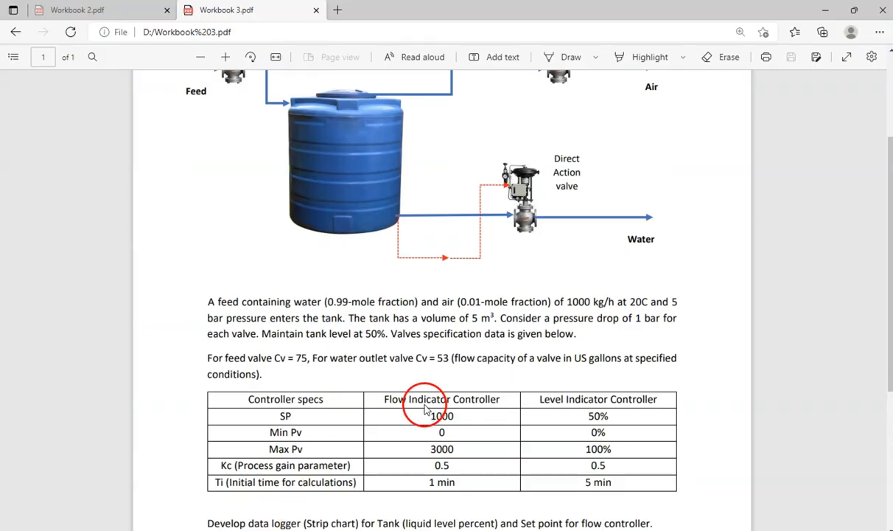
drag(499, 319, 257, 333)
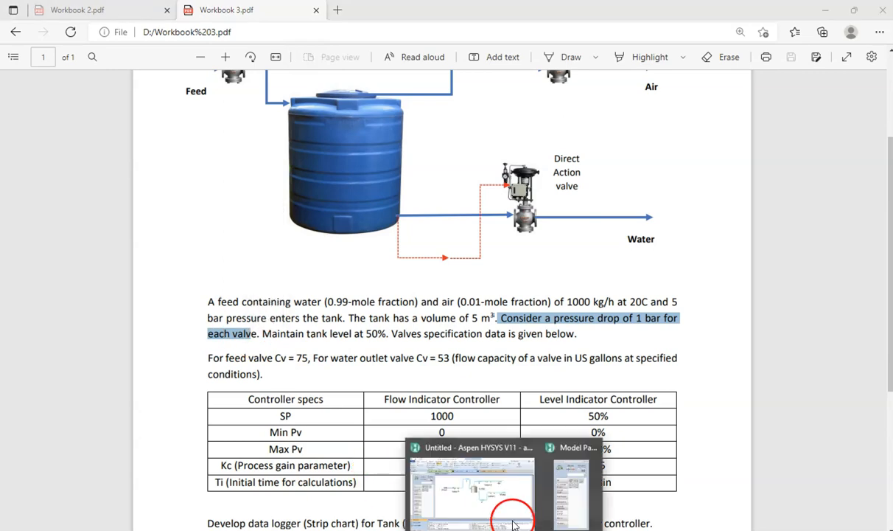
click(510, 498)
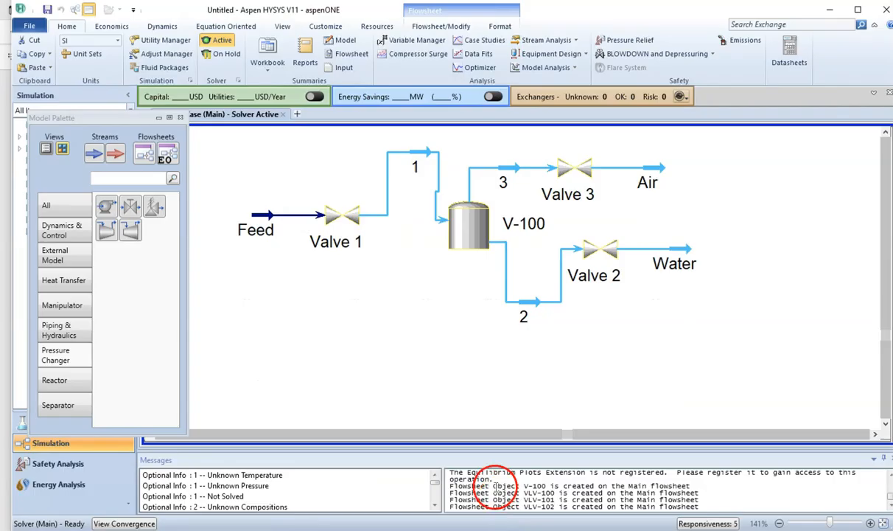
double_click(420, 152)
drag(320, 158, 623, 244)
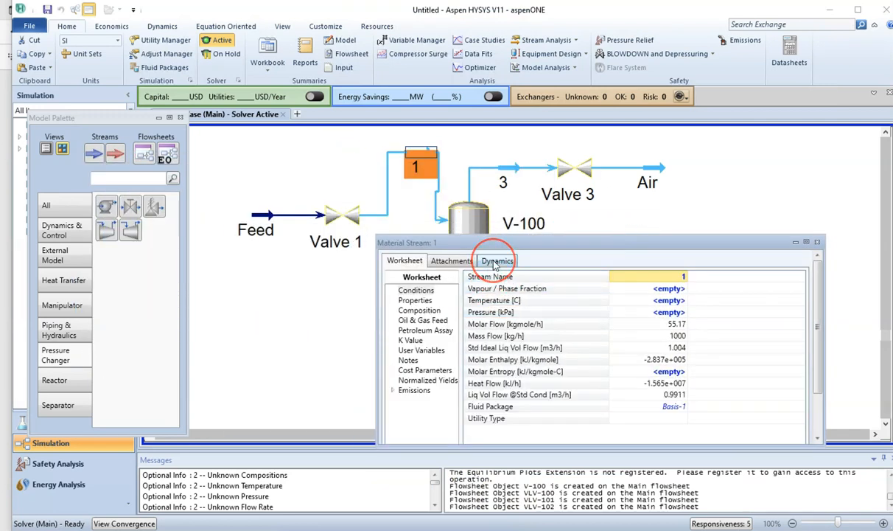
click(495, 264)
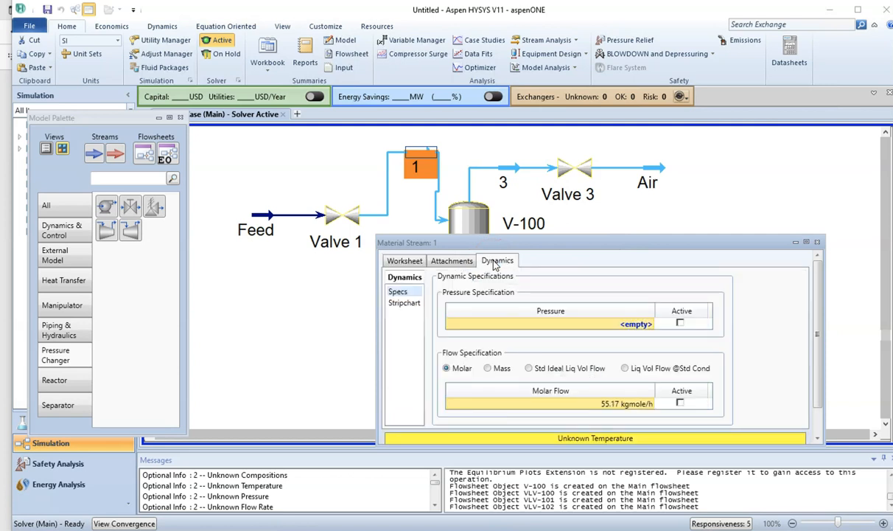
click(631, 325)
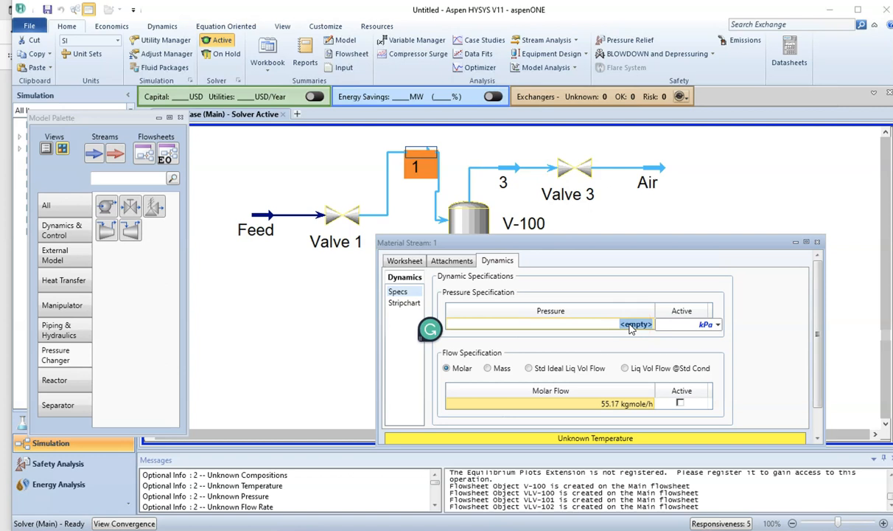
click(717, 324)
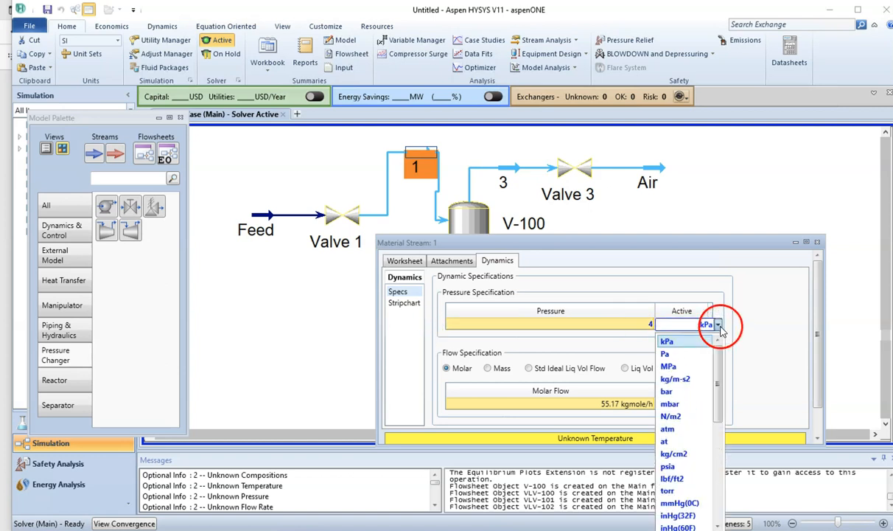
click(669, 391)
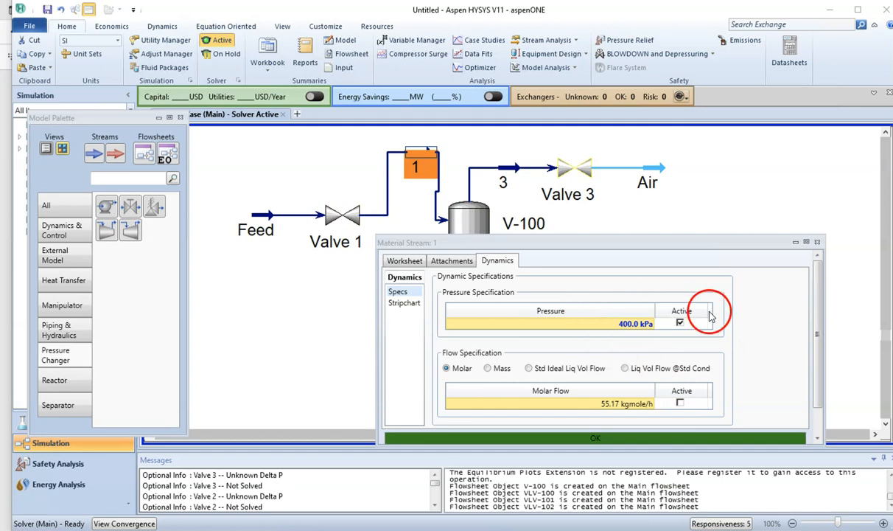
click(816, 243)
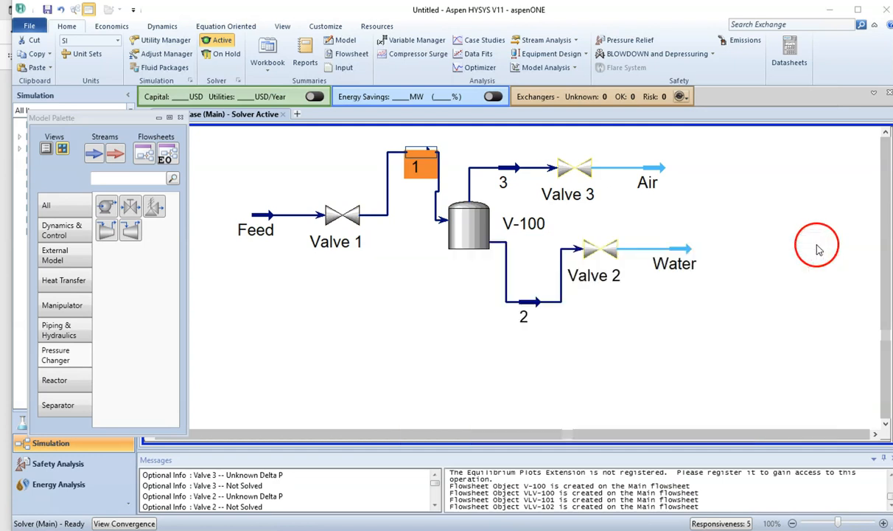
click(567, 217)
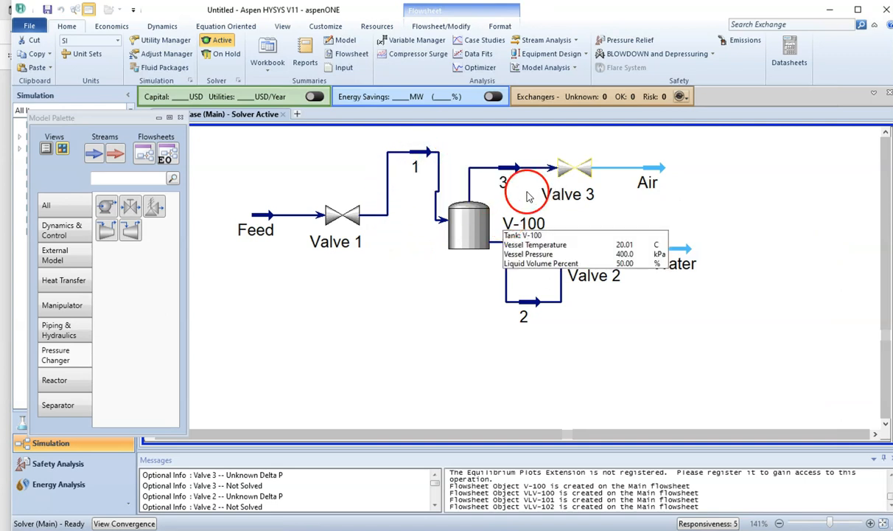
Set the Air outlet stream's dynamic pressure specification to 3 bar and close the stream
mouse_move(558, 170)
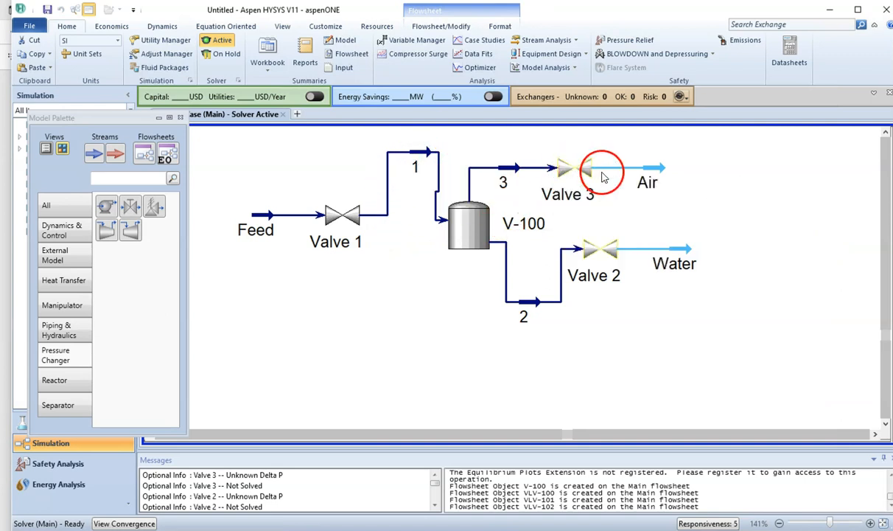
double_click(643, 172)
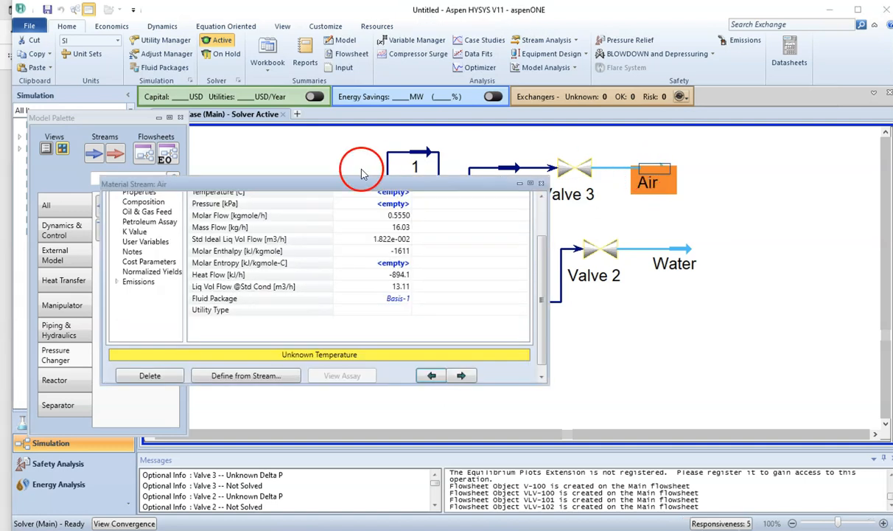
scroll(532, 209, up, 2)
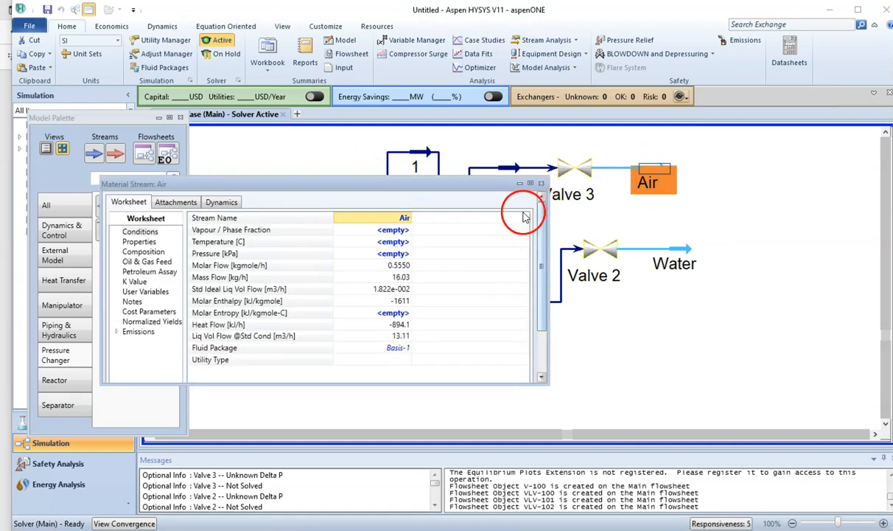
click(227, 203)
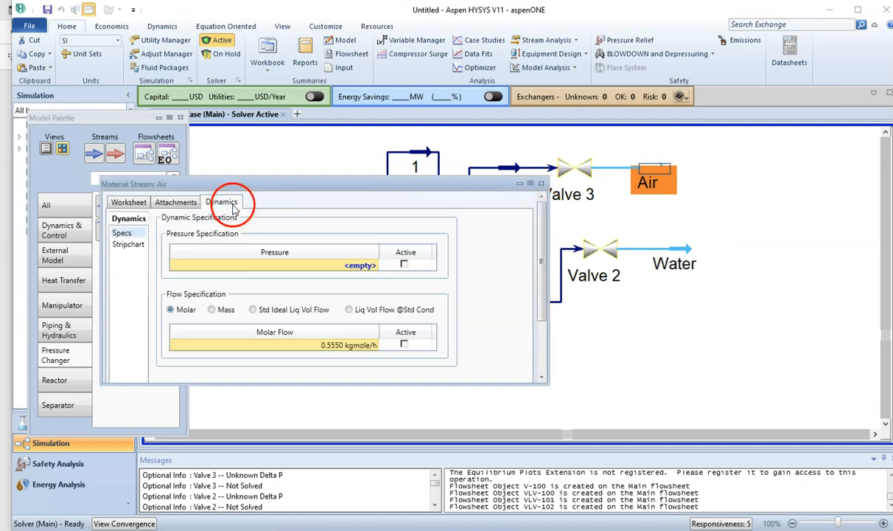
click(362, 266)
text(3)
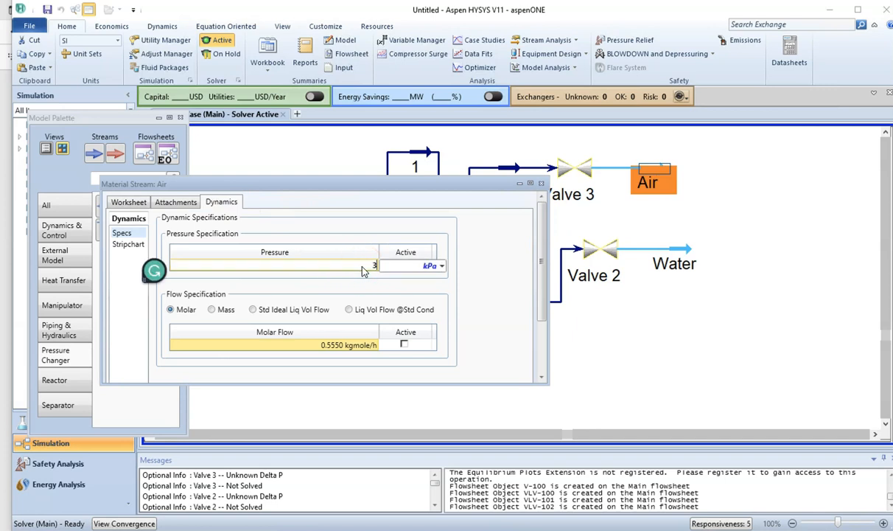
click(442, 265)
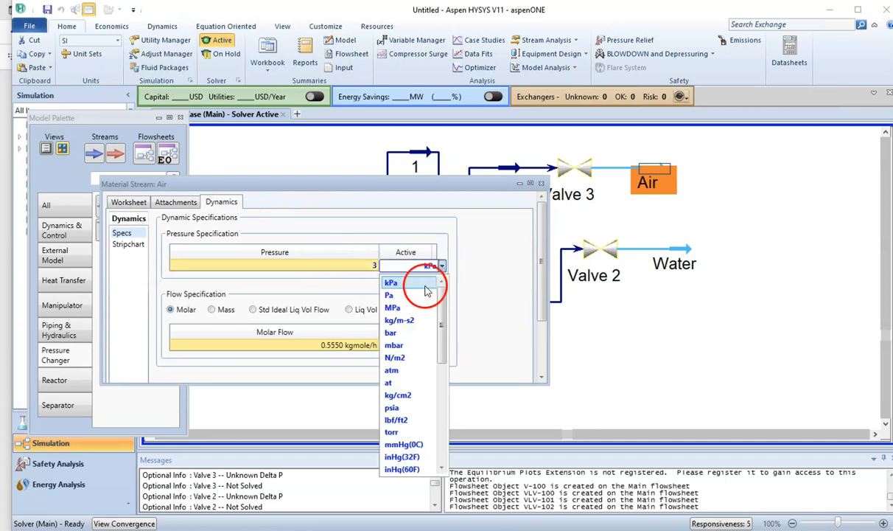
click(405, 335)
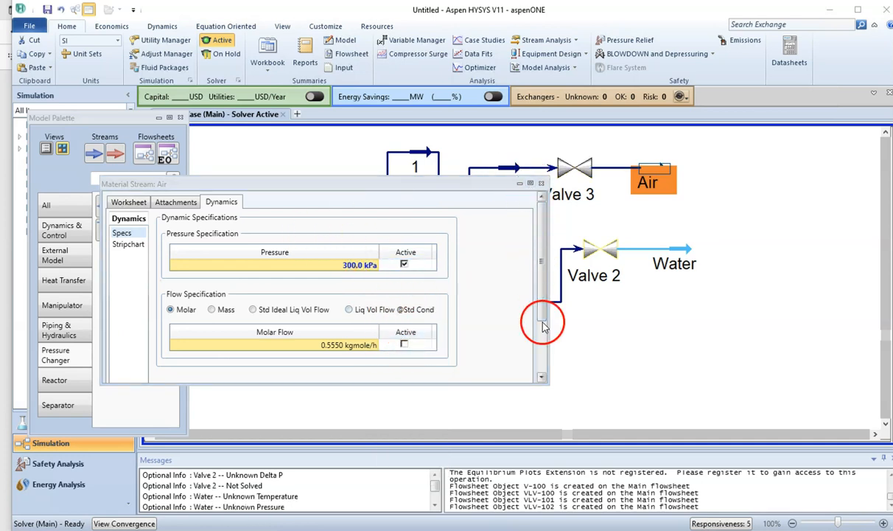
scroll(535, 329, down, 3)
scroll(537, 247, up, 3)
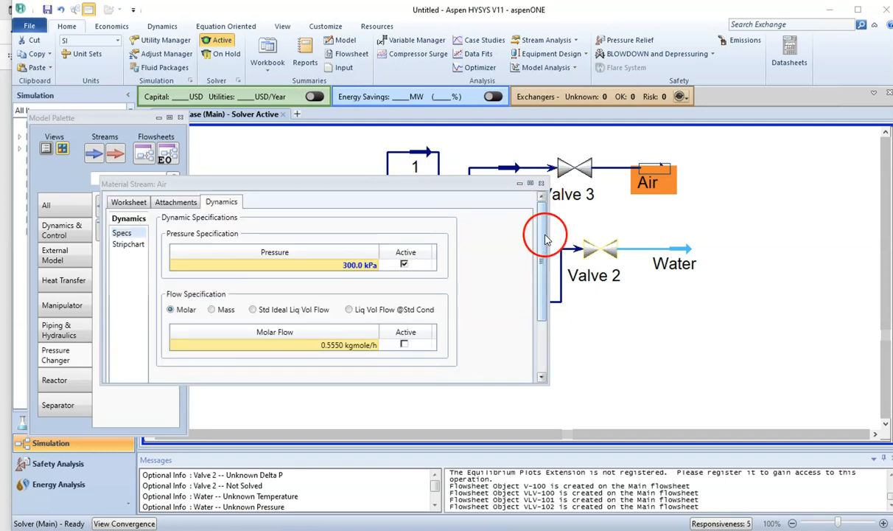
click(541, 183)
Set the Water outlet stream's dynamic pressure specification to 3 bar and close the stream
click(635, 312)
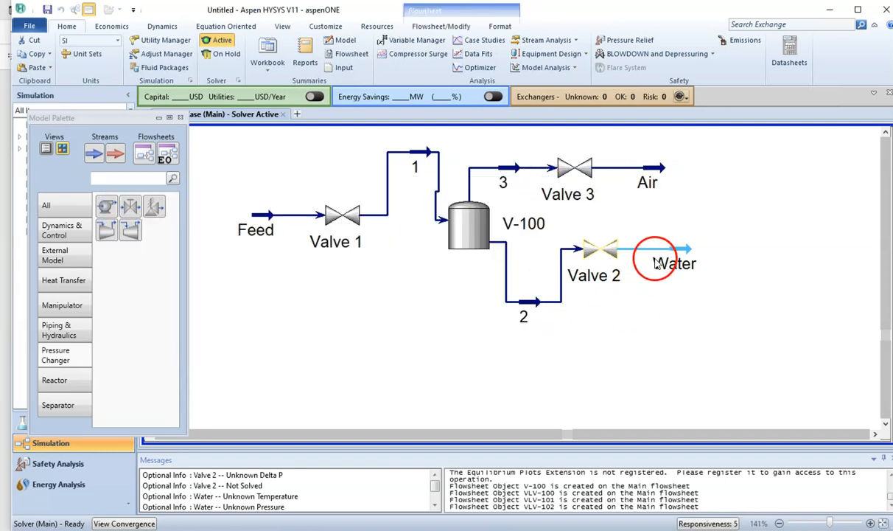
double_click(671, 253)
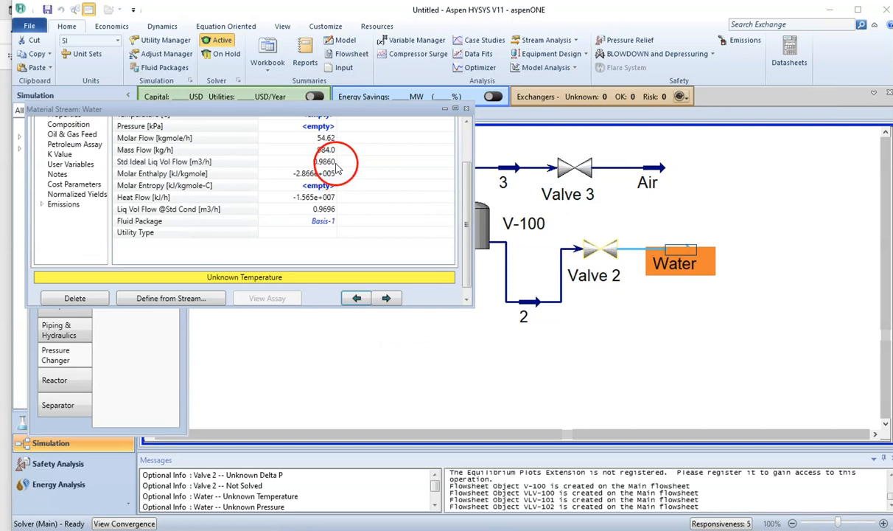
click(469, 149)
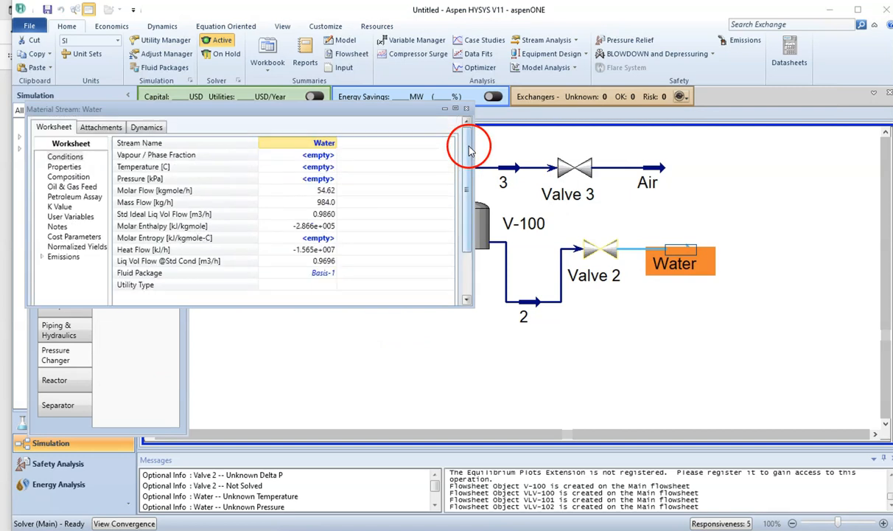
click(146, 127)
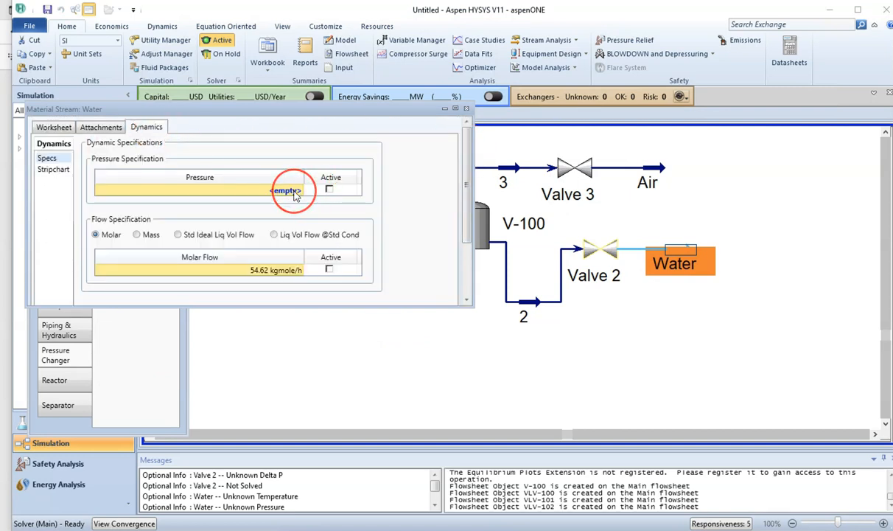
click(286, 192)
text(3)
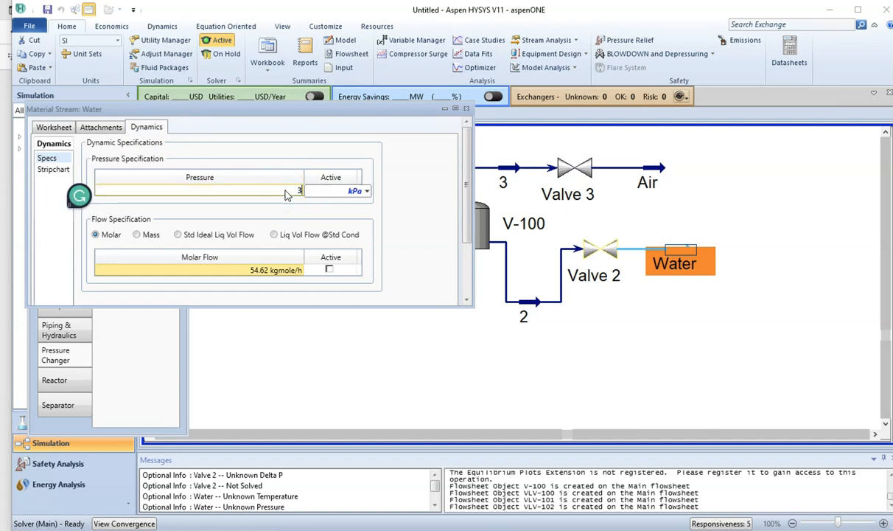
click(367, 191)
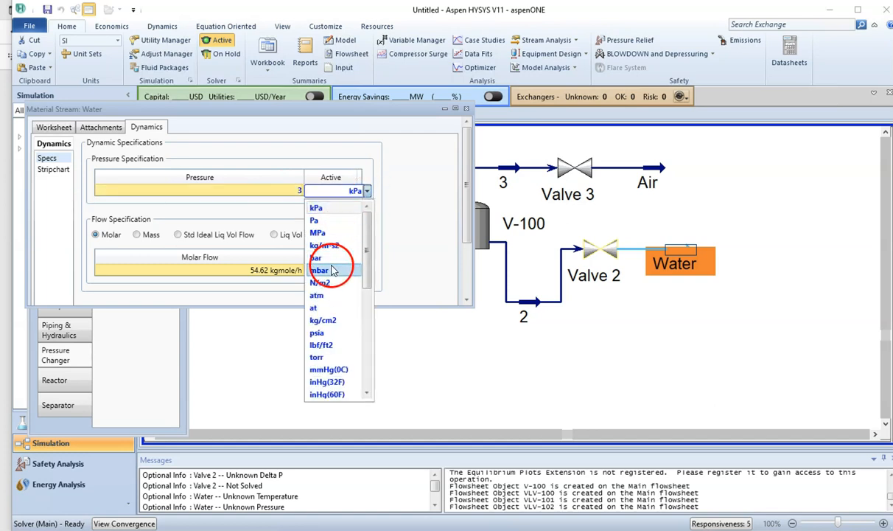
click(328, 257)
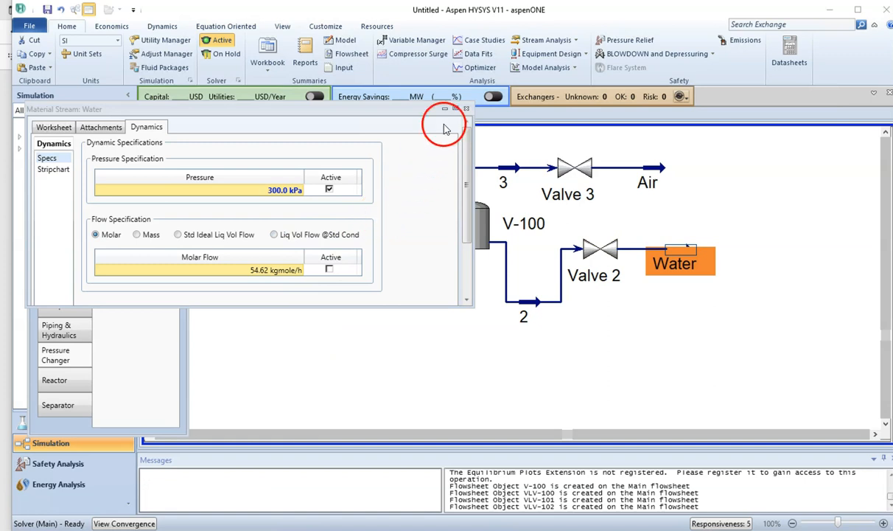
click(466, 110)
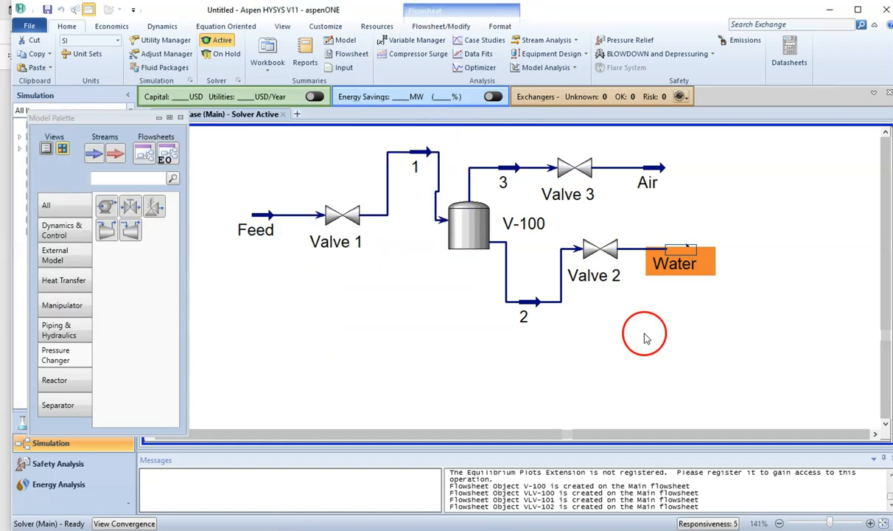
click(645, 336)
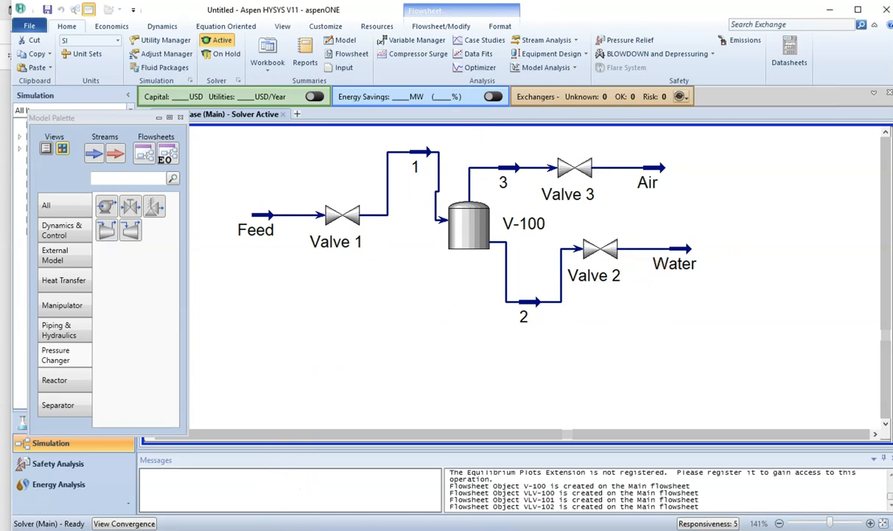
Open Valve 1's dynamic specifications and look up the feed valve's Cv and its flow units in Workbook 3.pdf
click(277, 529)
scroll(299, 373, down, 3)
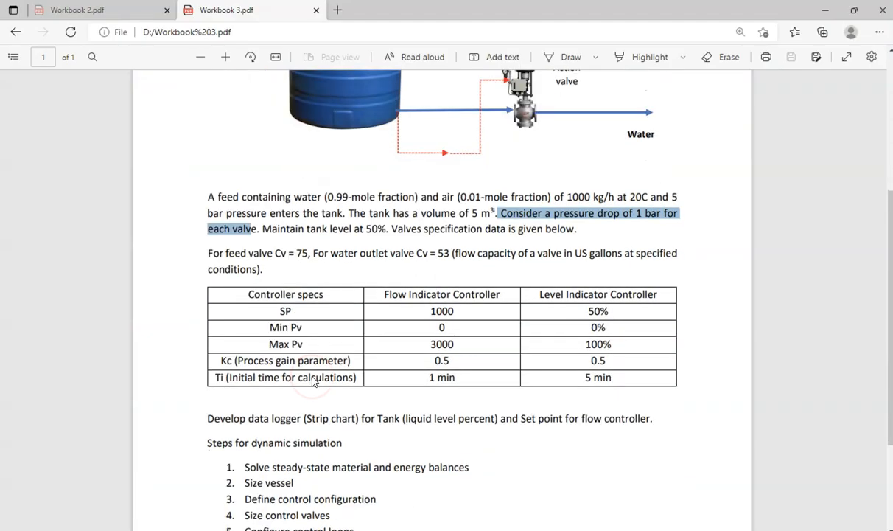
scroll(265, 399, down, 1)
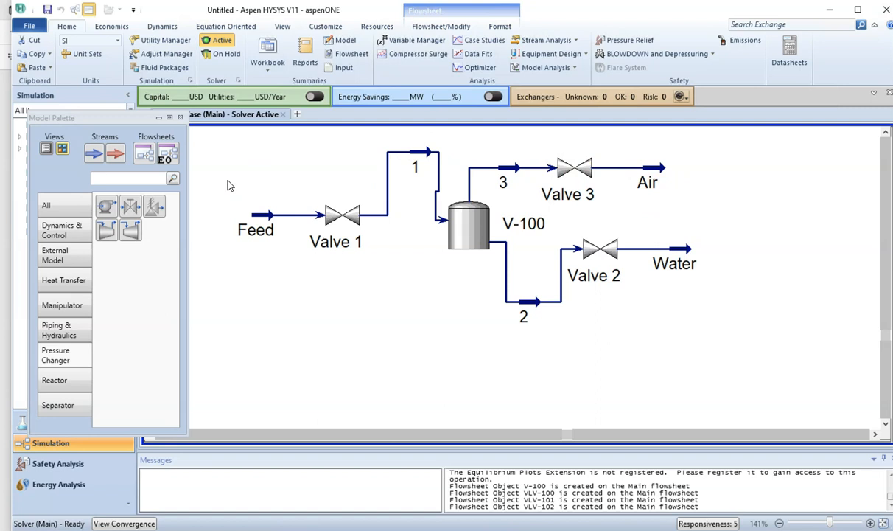
double_click(340, 213)
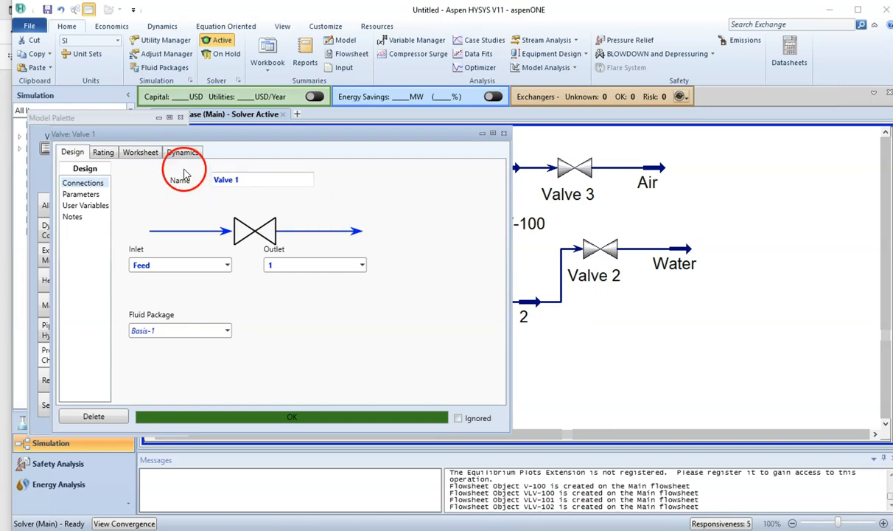
click(183, 153)
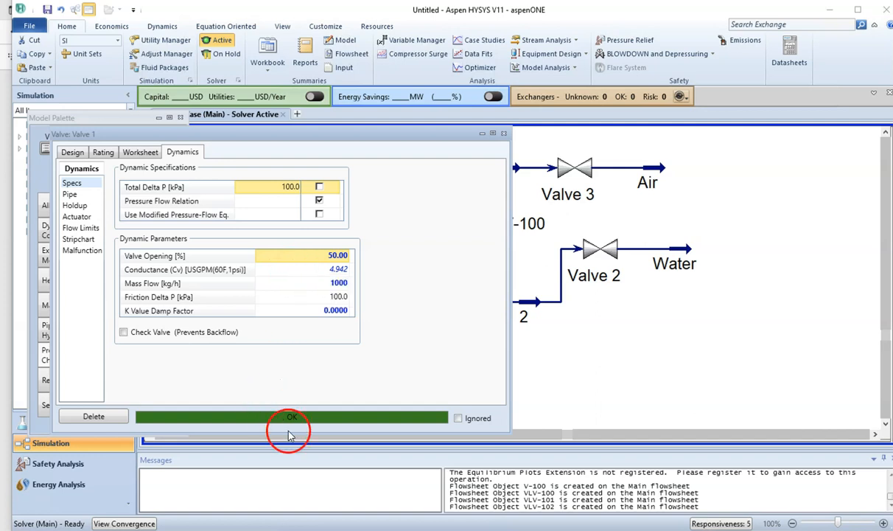
click(301, 529)
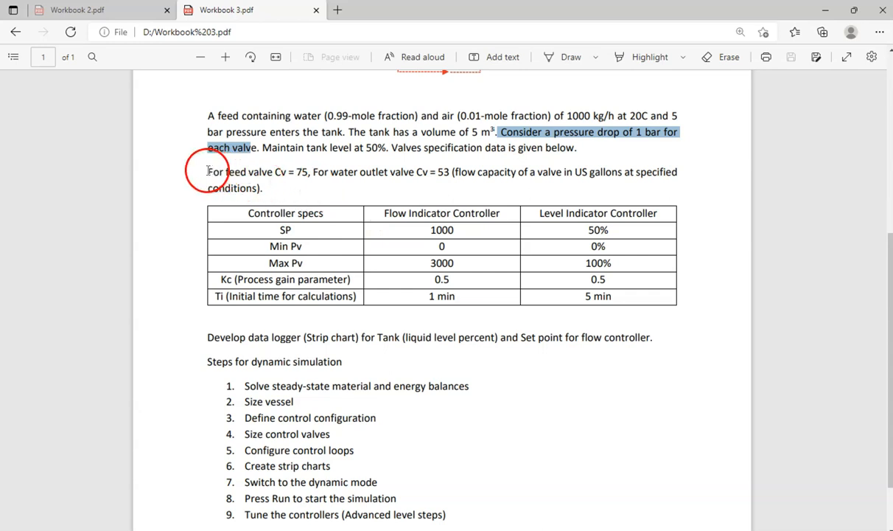
drag(276, 171, 309, 171)
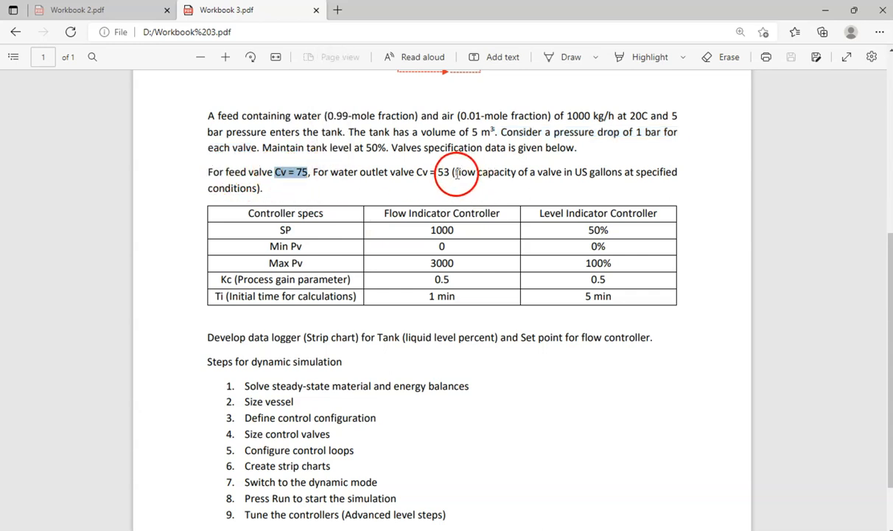
drag(452, 171, 678, 178)
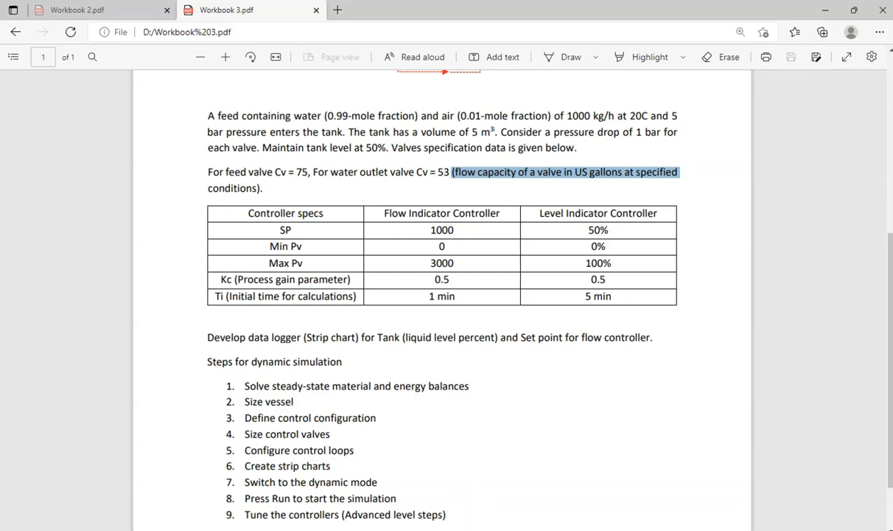
Switch back to Valve 1 in Aspen HYSYS, set its conductance (Cv) to 75 USGPM(60F,1psi), and close the valve
mouse_move(503, 530)
click(449, 508)
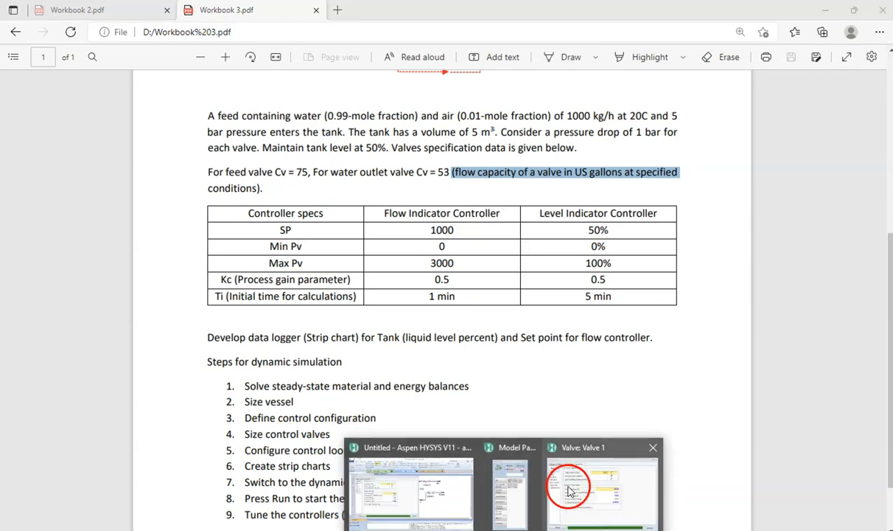
click(566, 488)
click(339, 271)
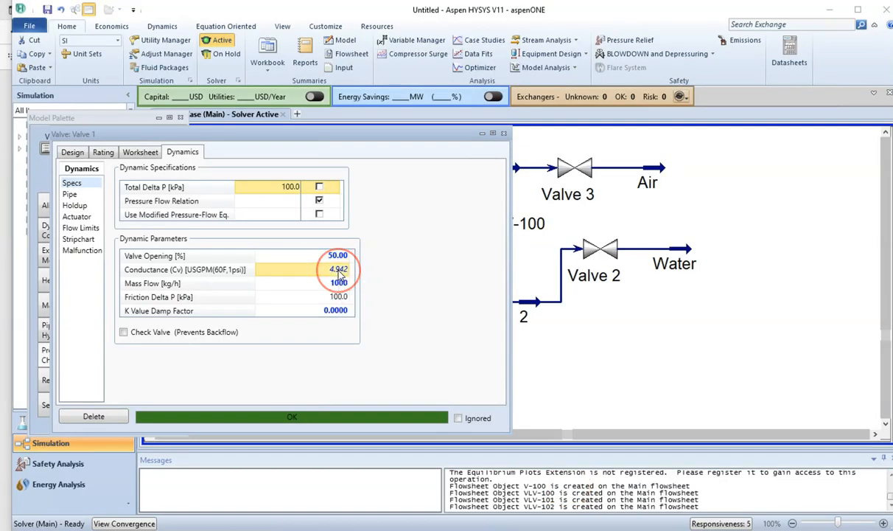
text(75)
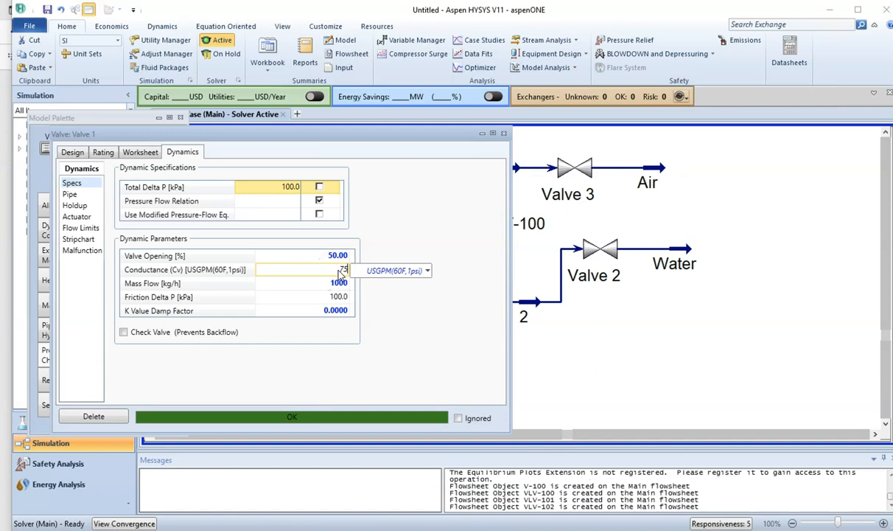
click(427, 271)
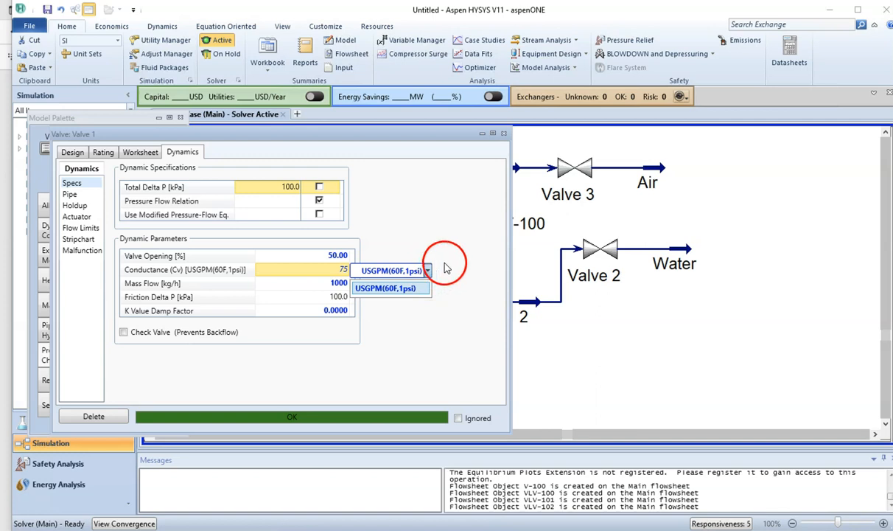
click(384, 285)
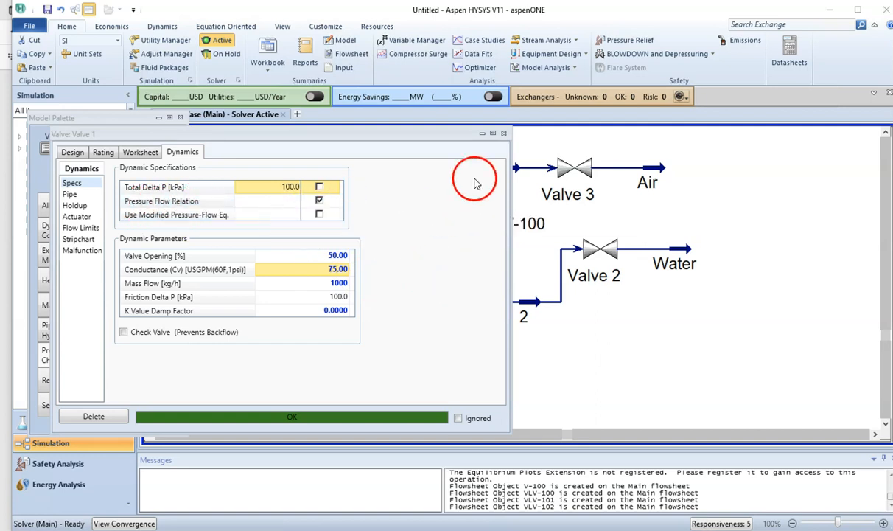
click(504, 134)
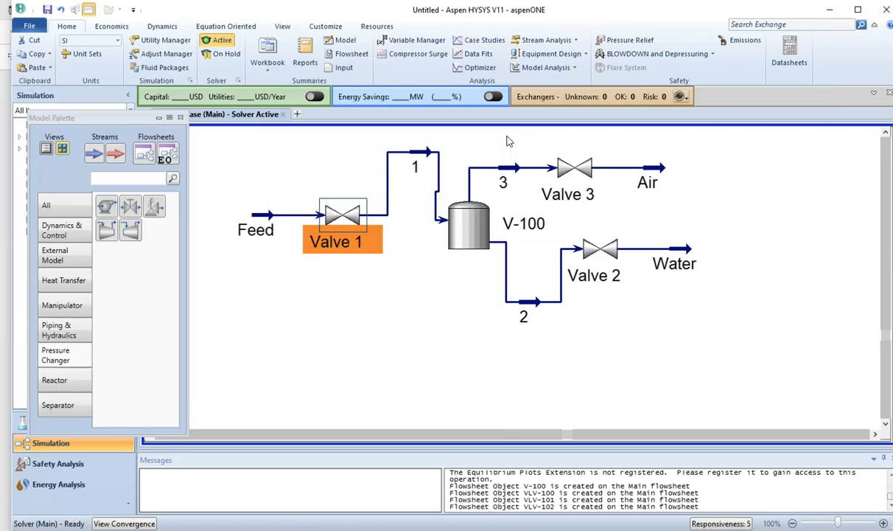
Check the water outlet valve's Cv in Workbook 3.pdf and set Valve 2's dynamic conductance (Cv) to 53 USGPM(60F,1psi)
click(603, 253)
double_click(603, 252)
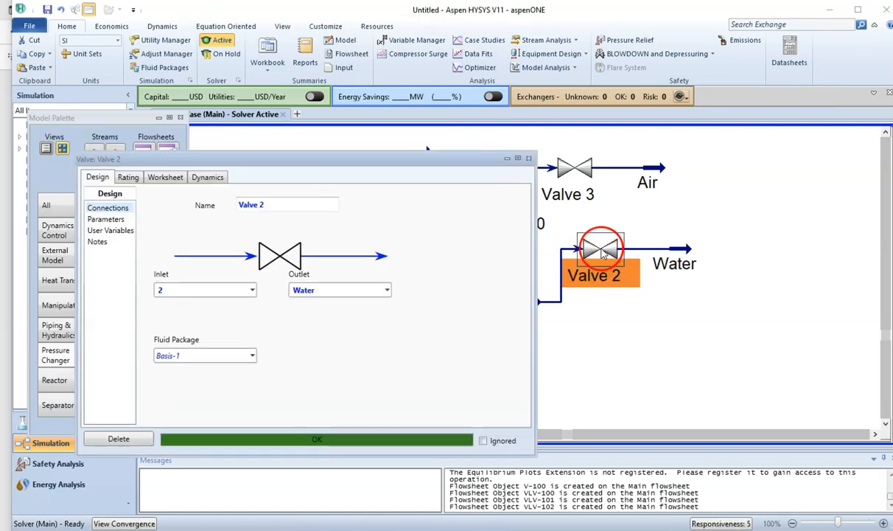
click(214, 179)
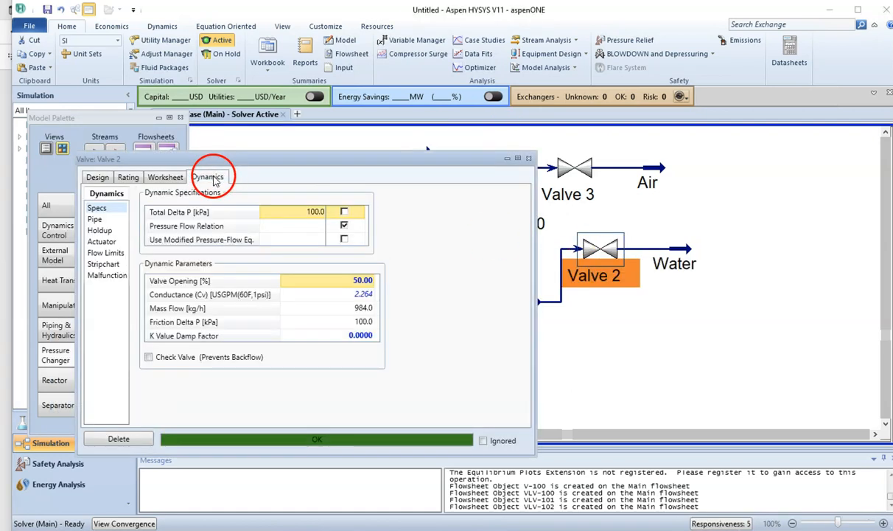
click(220, 528)
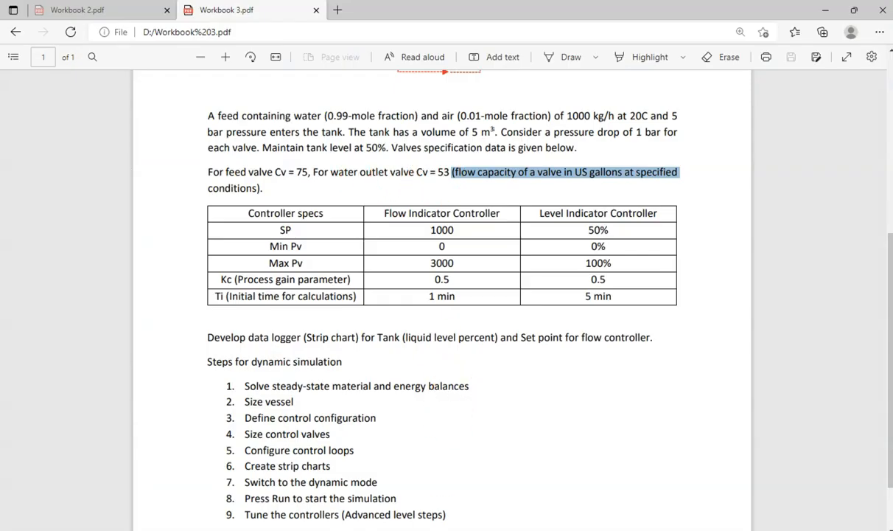
click(563, 465)
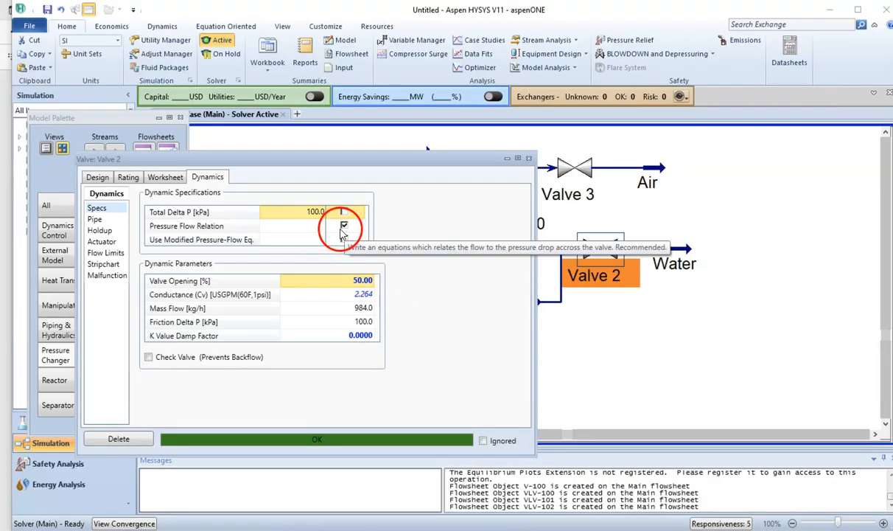
click(359, 295)
text(53)
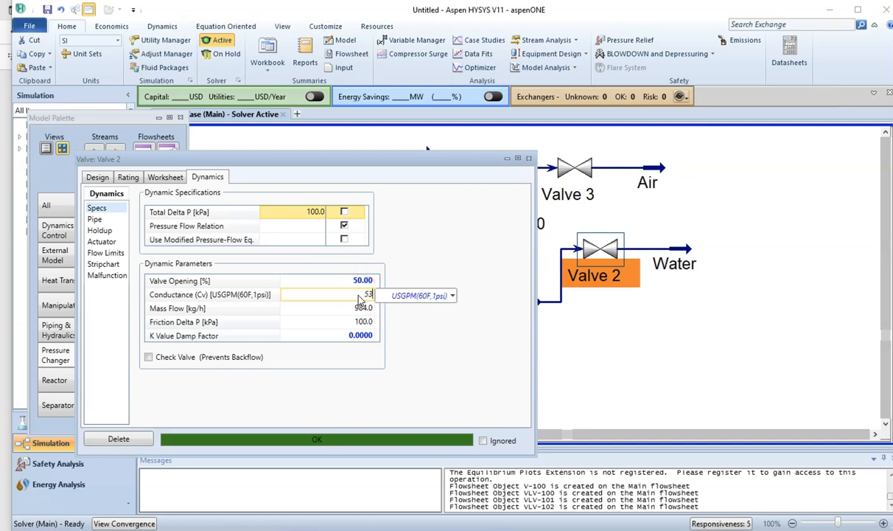
key(Return)
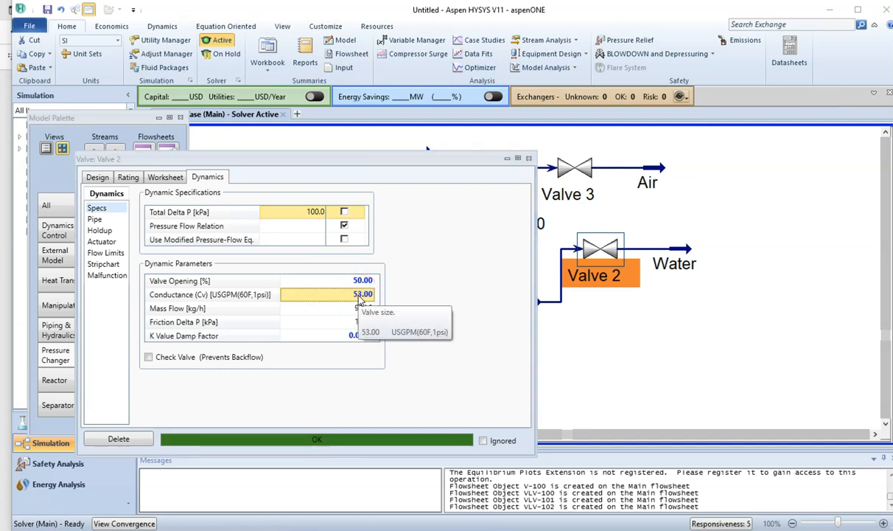
click(301, 441)
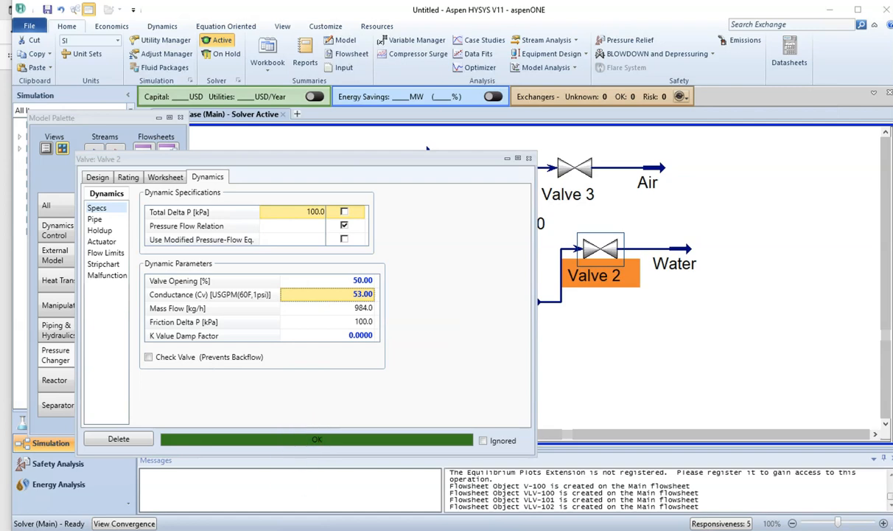
click(299, 489)
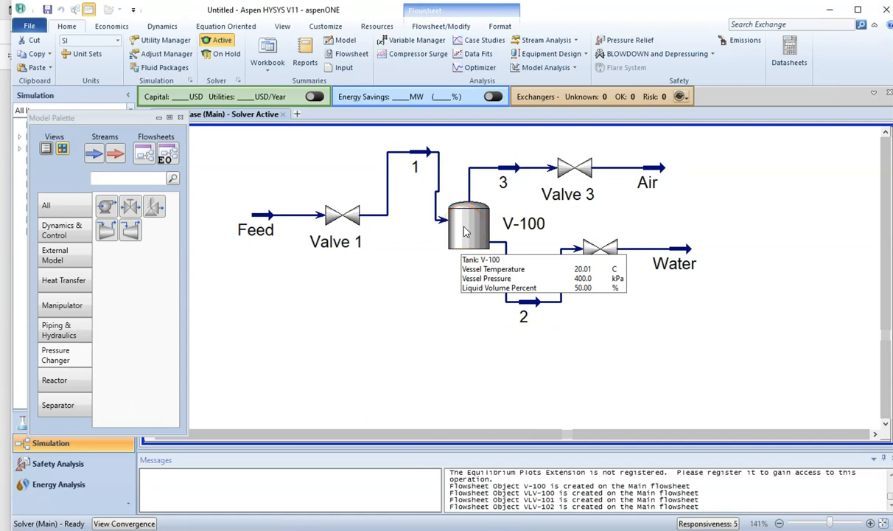
Check the tank volume in Workbook 3.pdf and set the V-100 tank's dynamic vessel volume to 5 m3
double_click(466, 231)
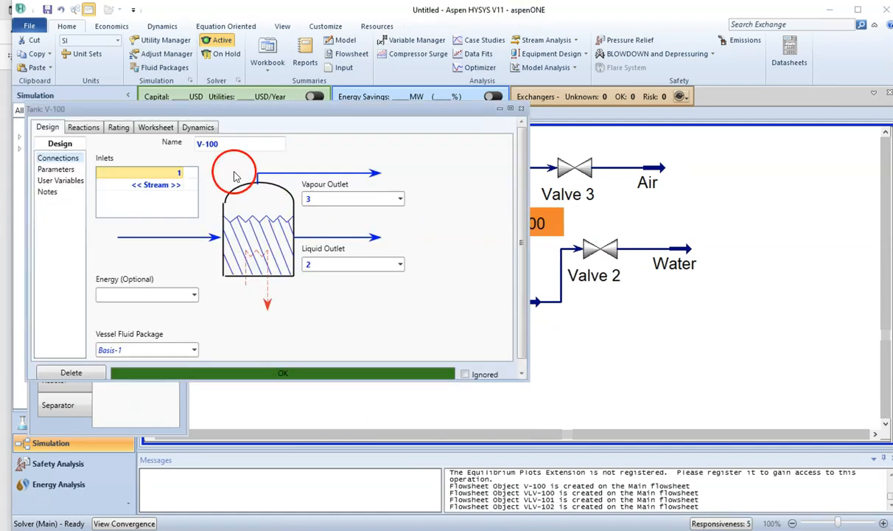
click(199, 128)
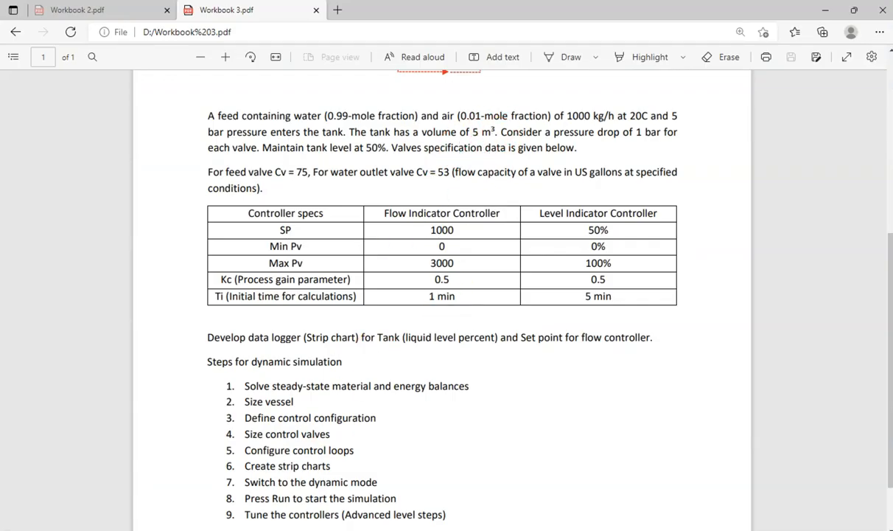
mouse_move(470, 502)
click(438, 475)
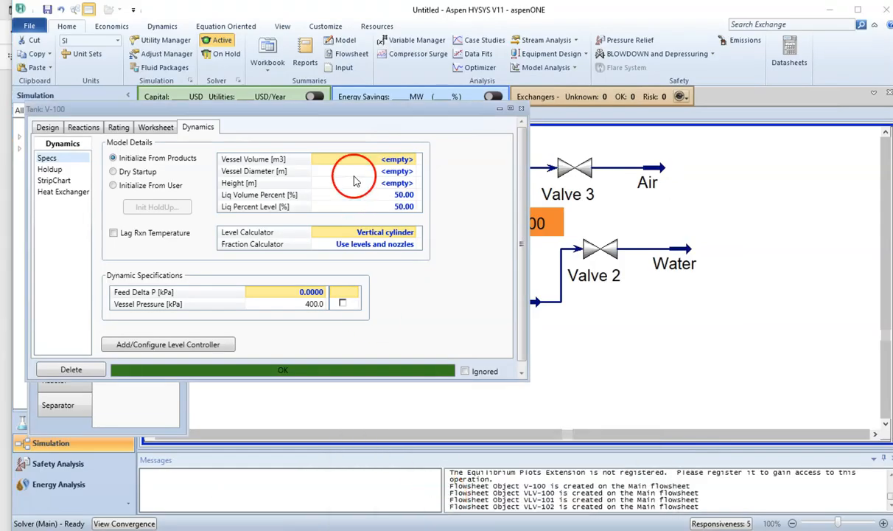
click(379, 163)
text(5)
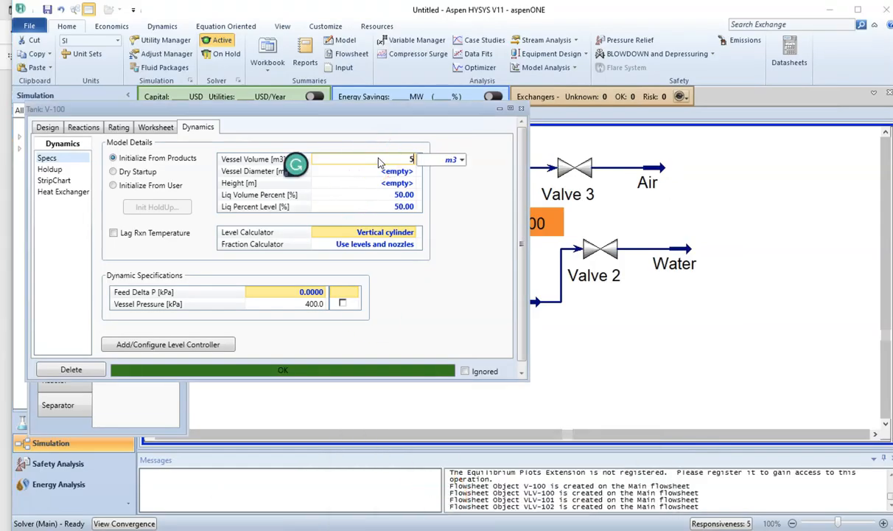
key(Return)
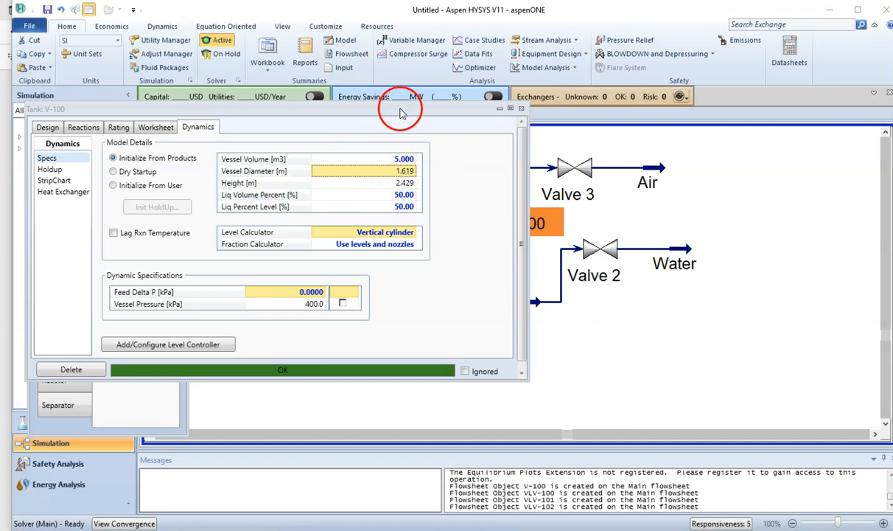
Set the V-100 tank's dynamic liquid volume percent to 0 %
drag(403, 114, 684, 287)
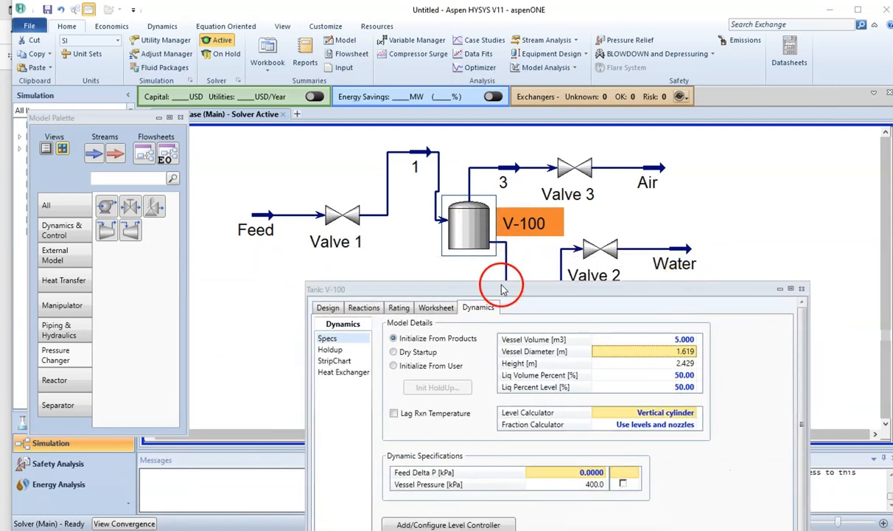
drag(502, 288, 431, 163)
drag(280, 87, 278, 81)
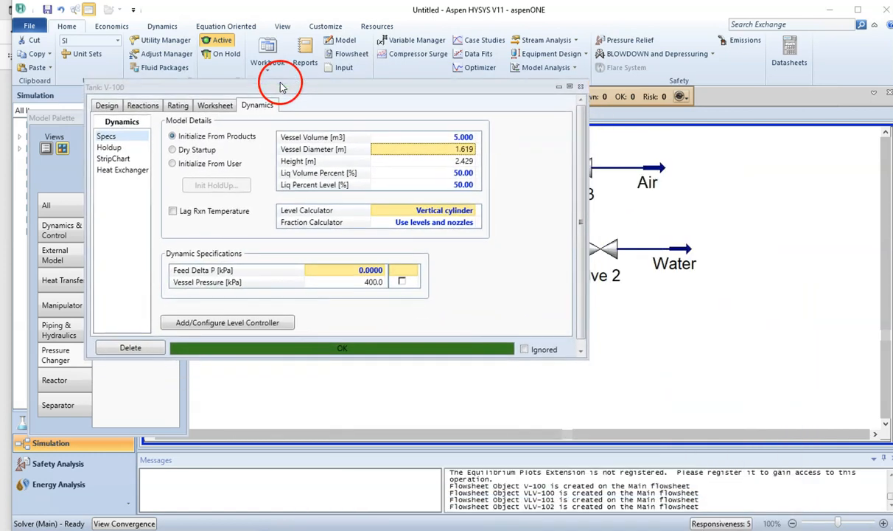
click(430, 173)
text(0)
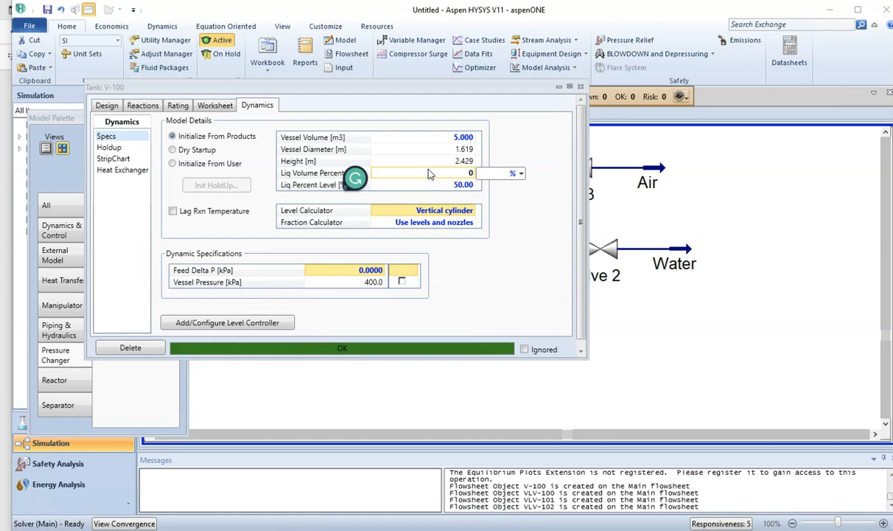
key(Return)
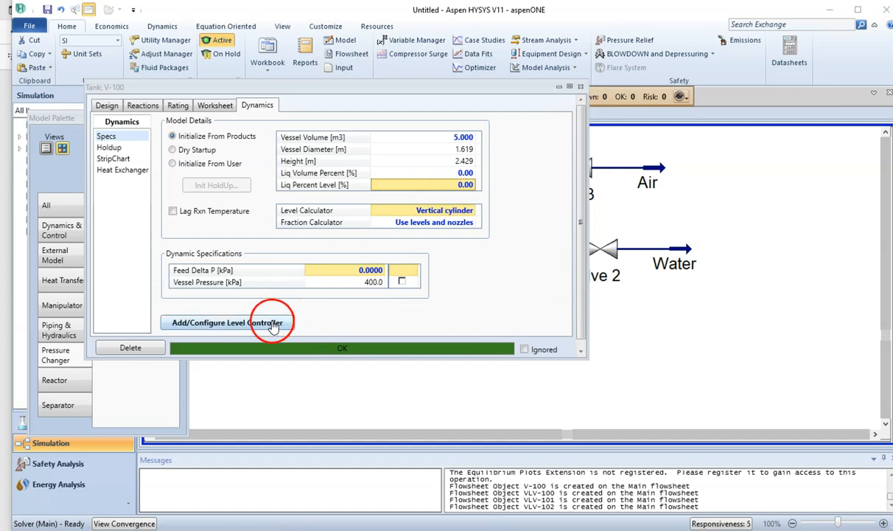
Add a level controller to the V-100 tank from its dynamic specifications, and close the tank window
drag(324, 94, 204, 131)
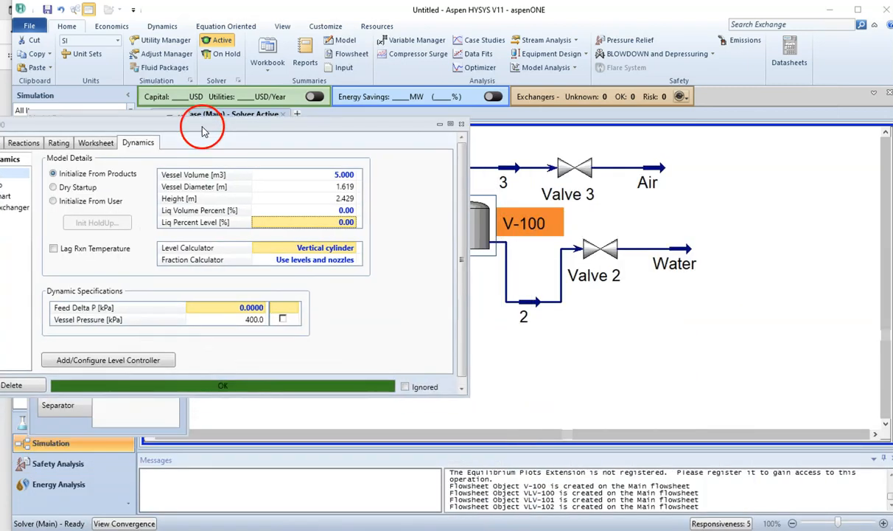
click(123, 364)
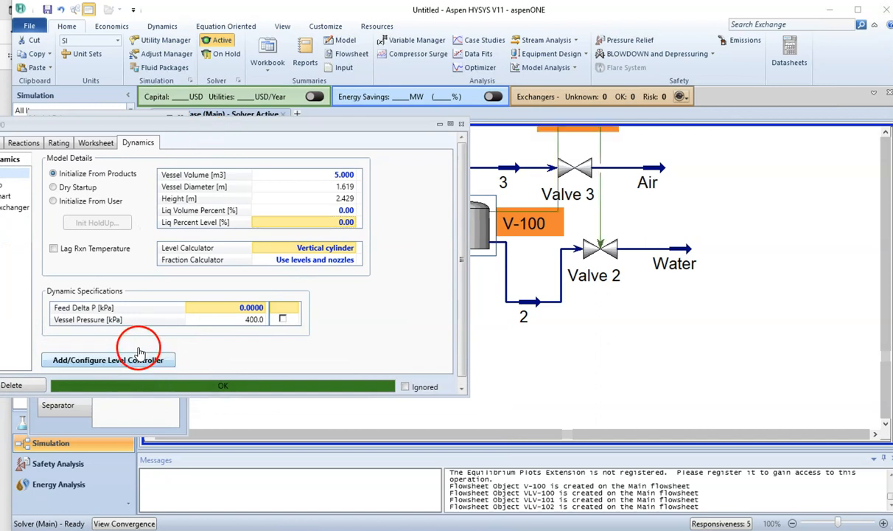
click(886, 132)
click(886, 132)
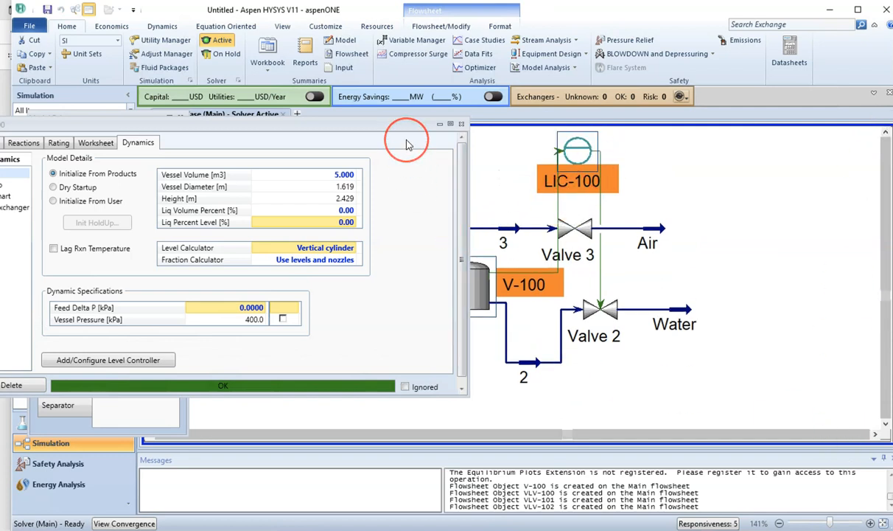
click(461, 125)
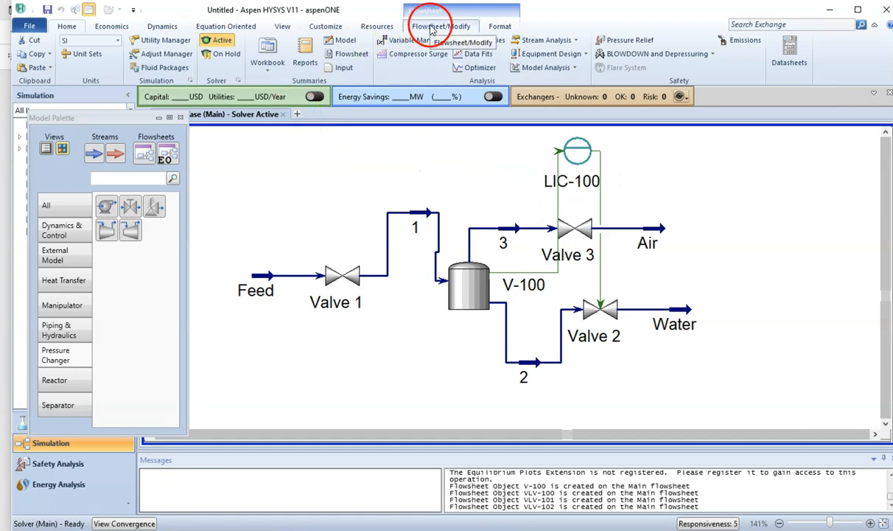
Auto-position all flowsheet objects, confirm the repositioning, and close the Model Palette
click(413, 26)
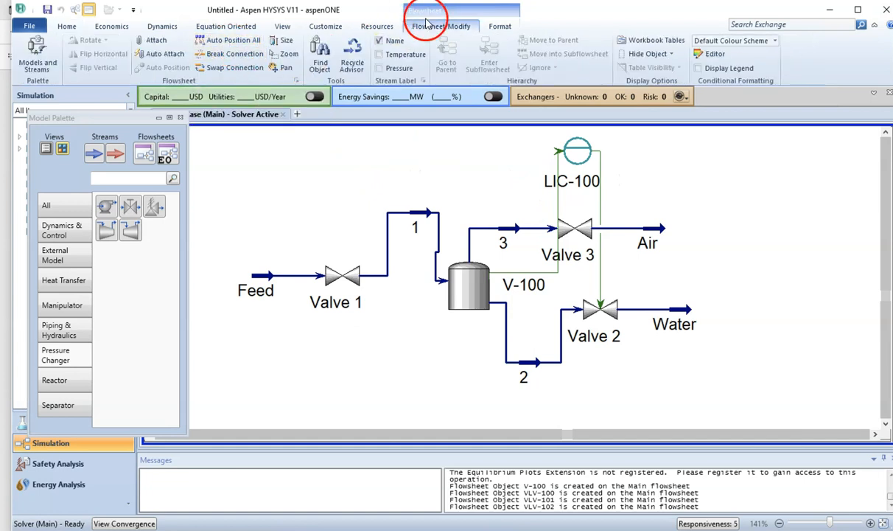
click(240, 40)
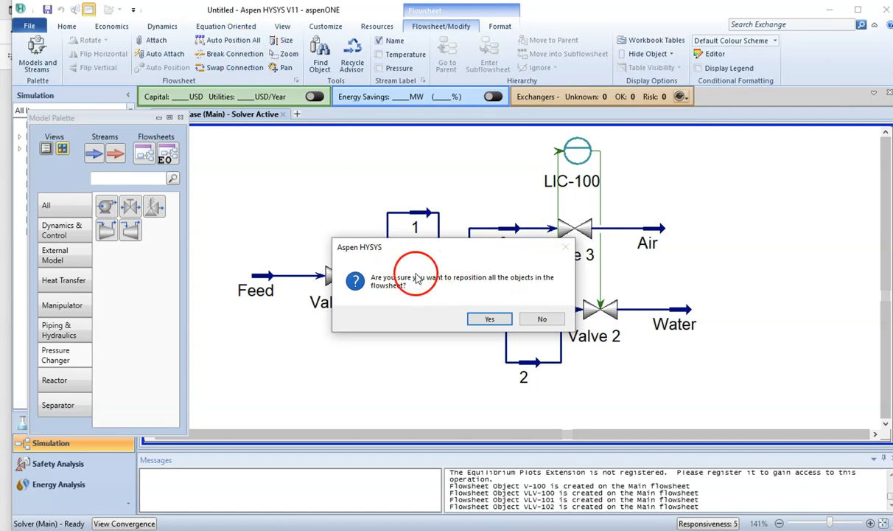
click(486, 320)
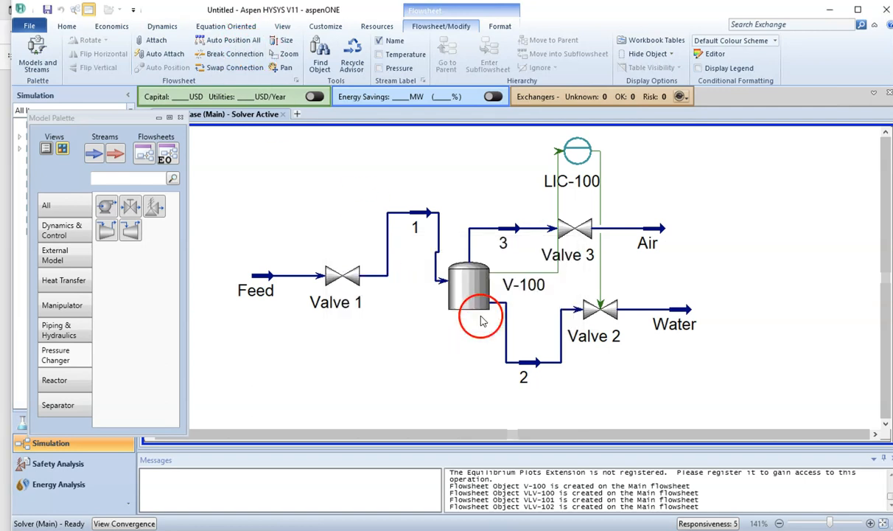
click(181, 117)
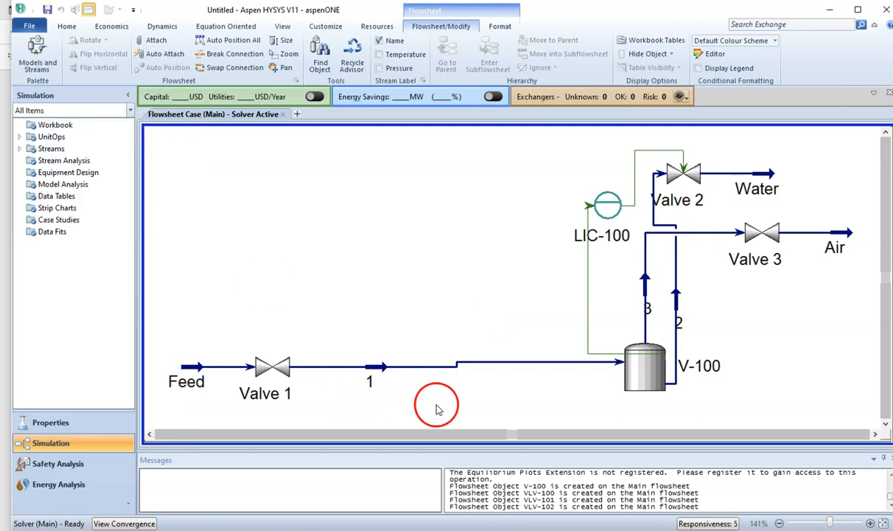
Move Valve 1 closer to the V-100 tank so that it lines up with the tank inlet
click(272, 364)
drag(317, 366, 476, 368)
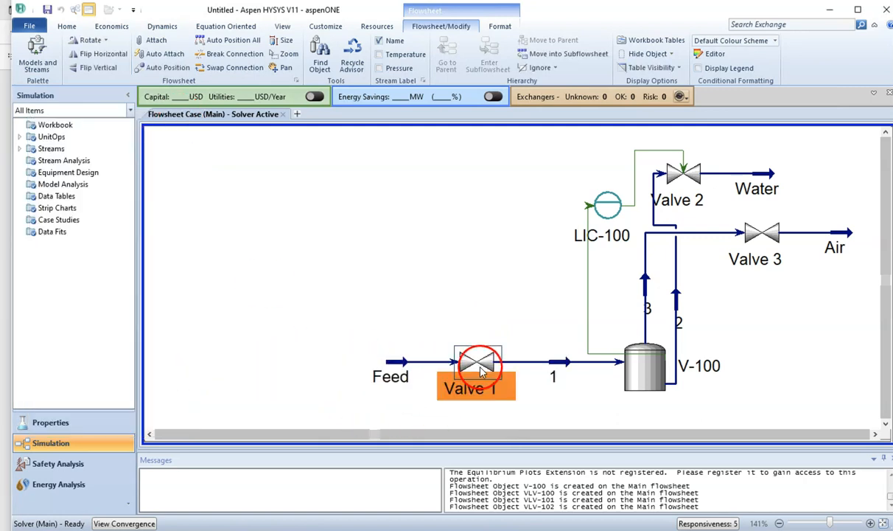
click(722, 400)
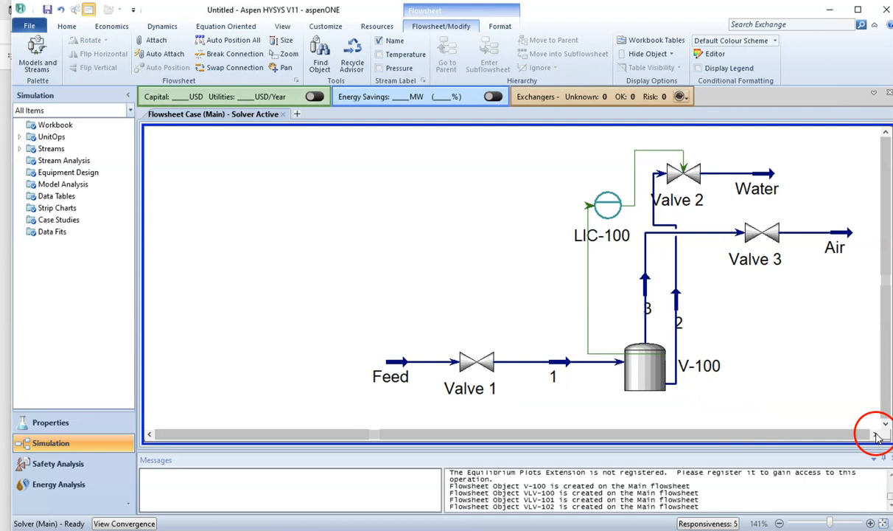
Rearrange the flowsheet so Valve 2 sits beside the tank's liquid outlet and the LIC-100 controller sits just above that line
click(779, 523)
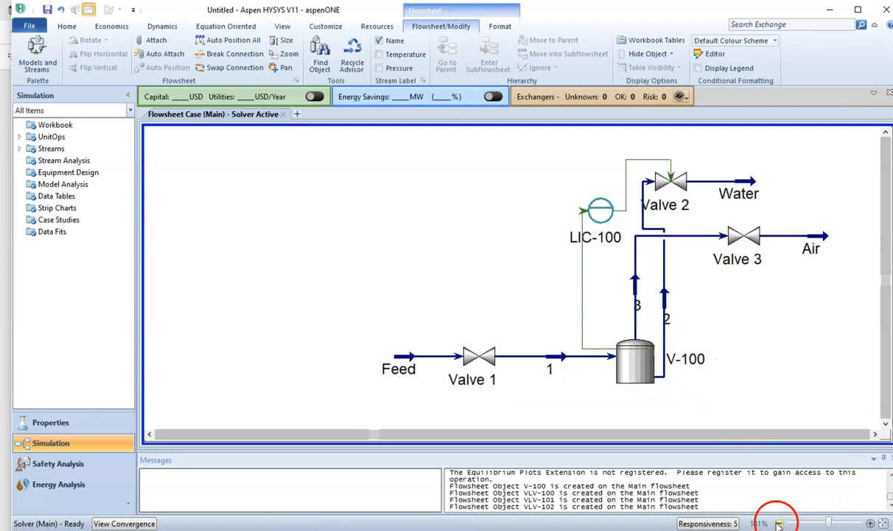
click(779, 523)
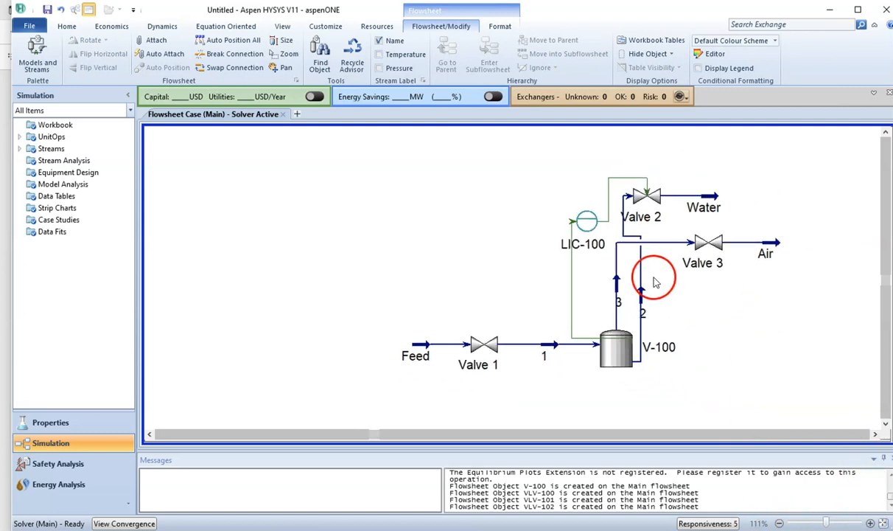
click(649, 194)
drag(704, 356, 700, 360)
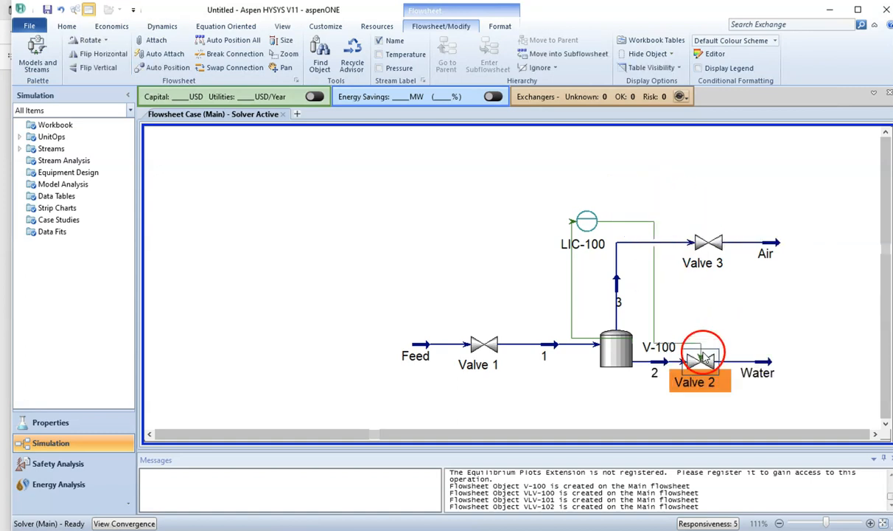
click(587, 221)
drag(672, 305, 669, 306)
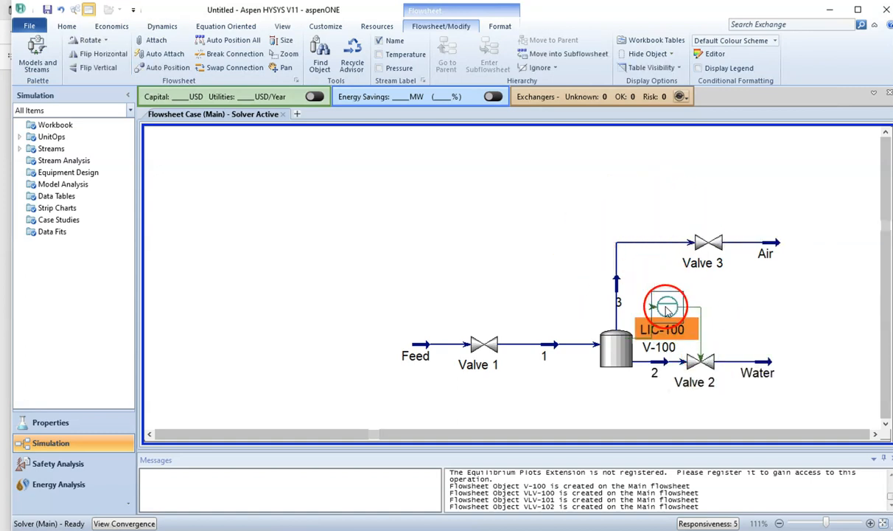
click(759, 308)
drag(702, 358, 755, 376)
click(658, 388)
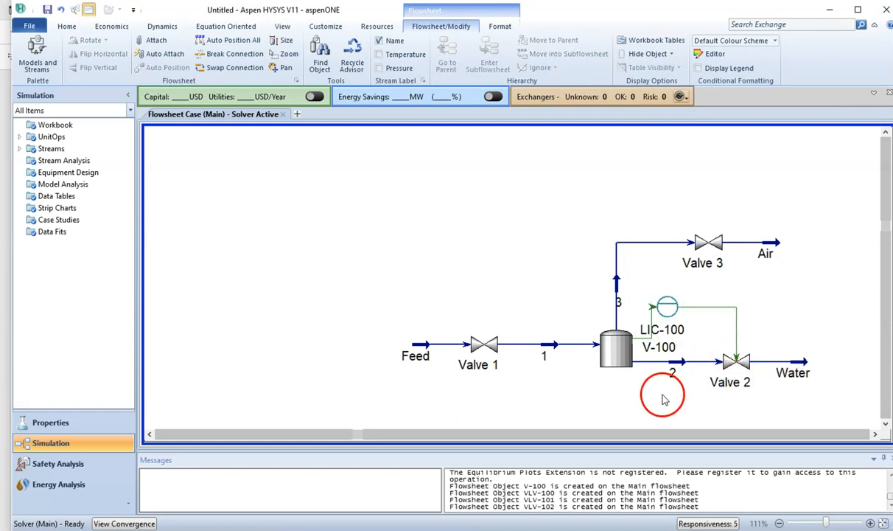
Open the LIC-100 level controller and display its configuration parameters
mouse_move(669, 310)
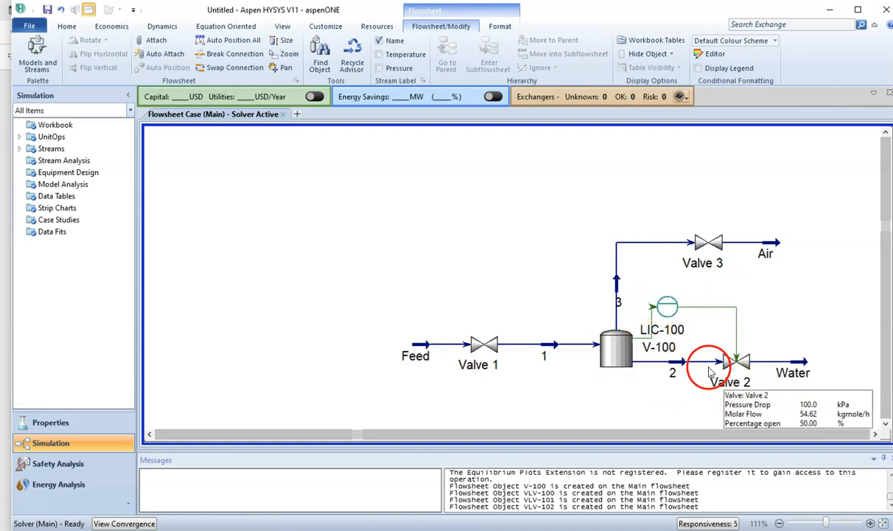
mouse_move(726, 388)
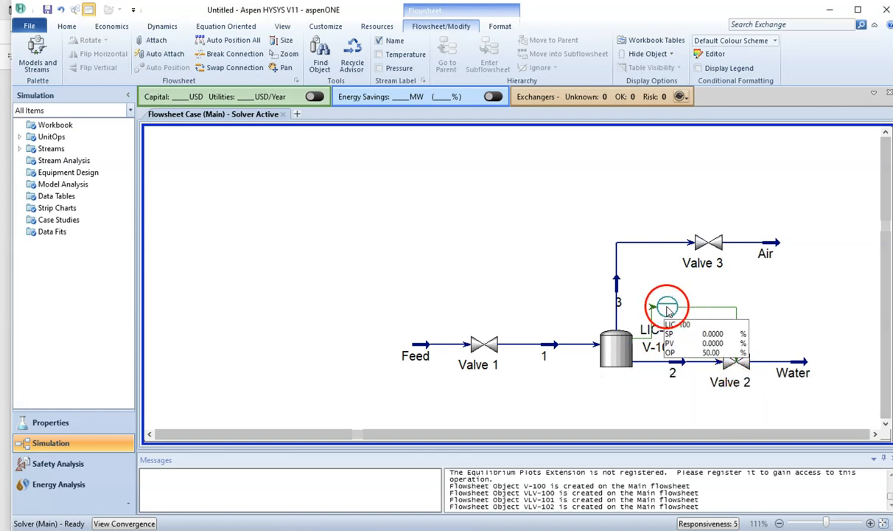
mouse_move(621, 346)
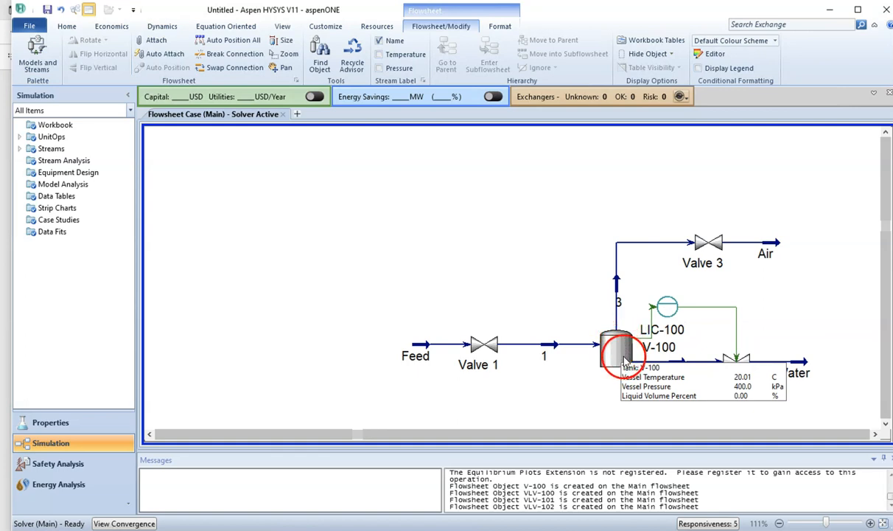
mouse_move(741, 367)
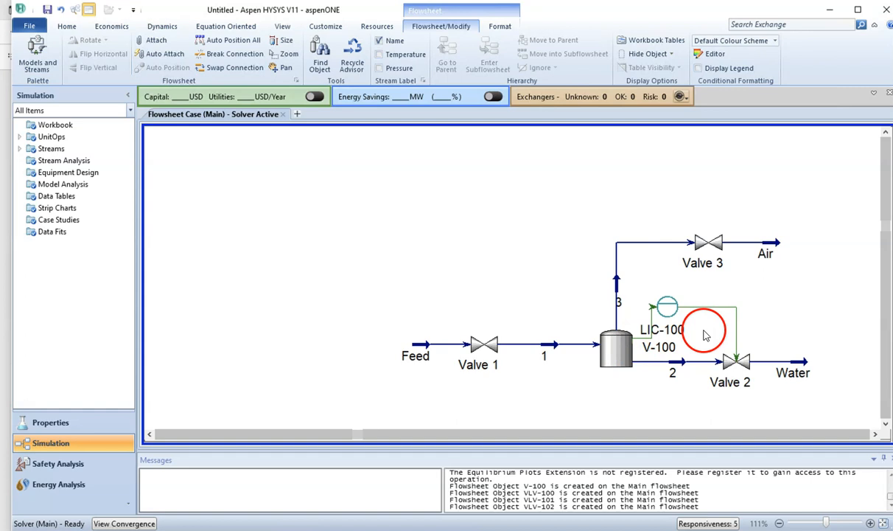
double_click(669, 324)
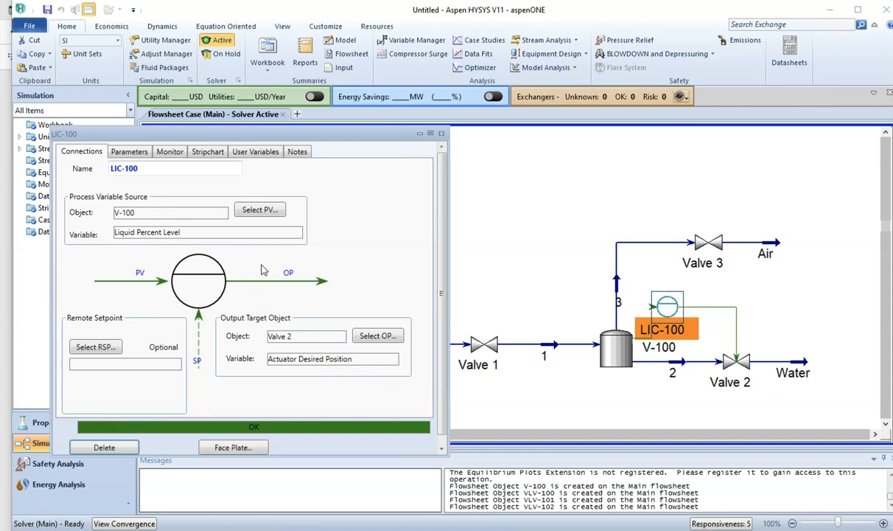
click(123, 152)
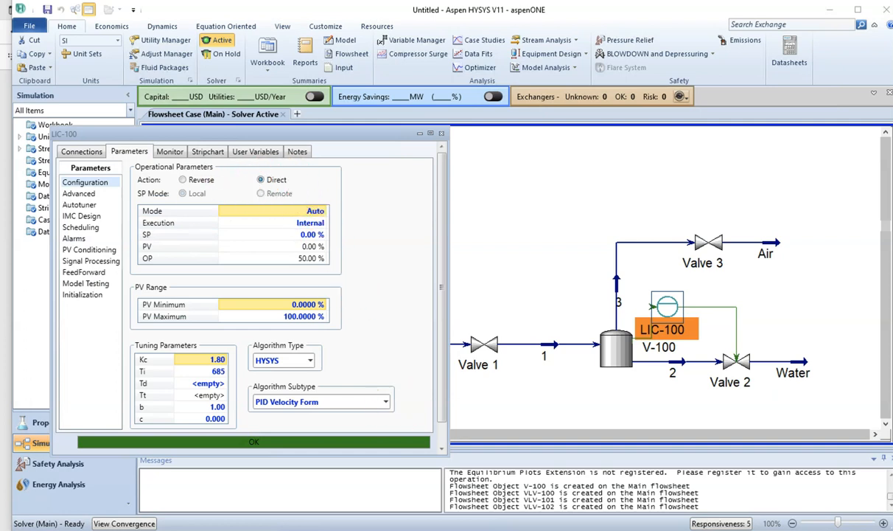
Switch to PowerPoint to review the reverse and direct acting controller definitions, and return to Aspen HYSYS
mouse_move(443, 529)
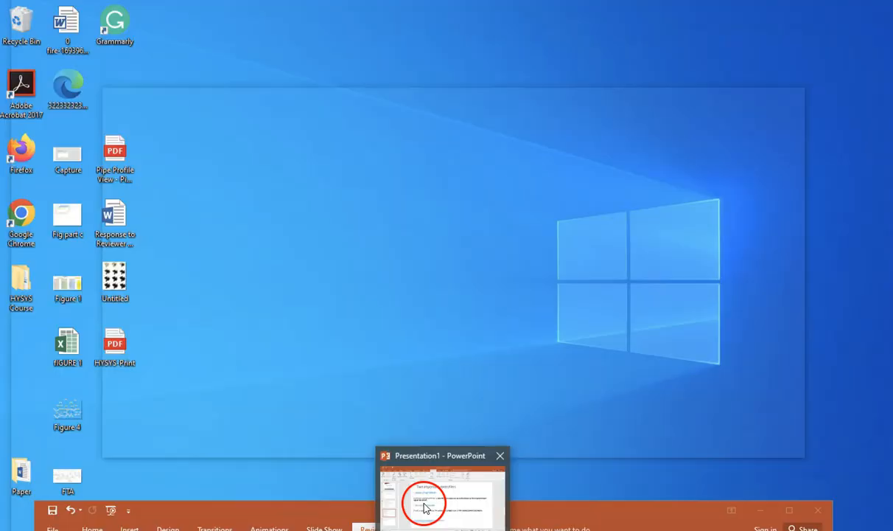
click(418, 495)
drag(356, 495, 551, 164)
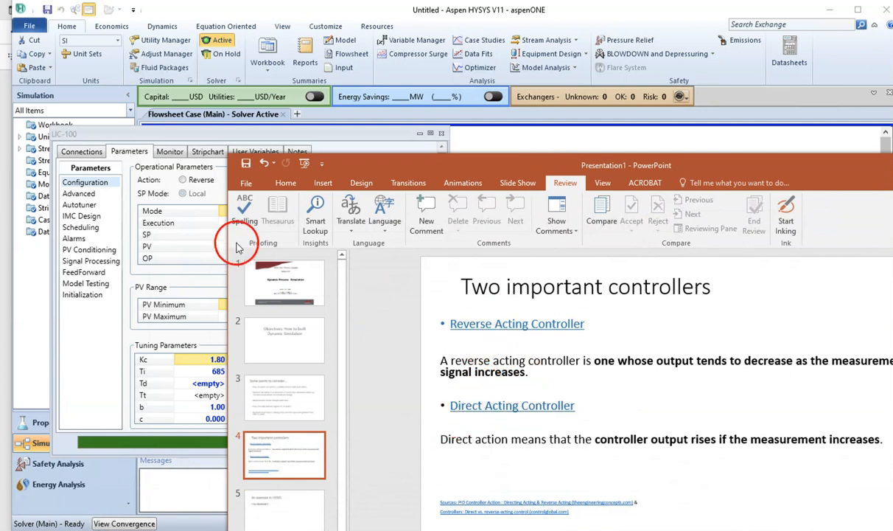
click(213, 192)
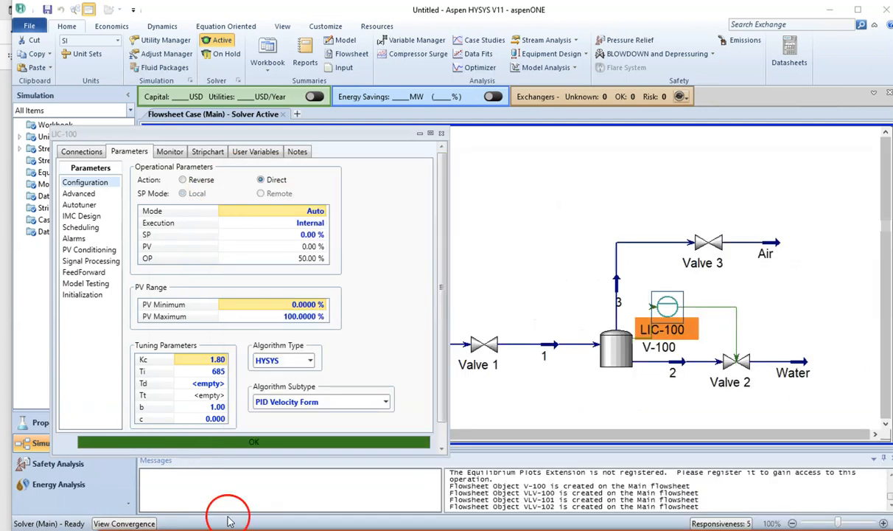
Select Direct action and Auto mode for the LIC-100 controller
click(260, 180)
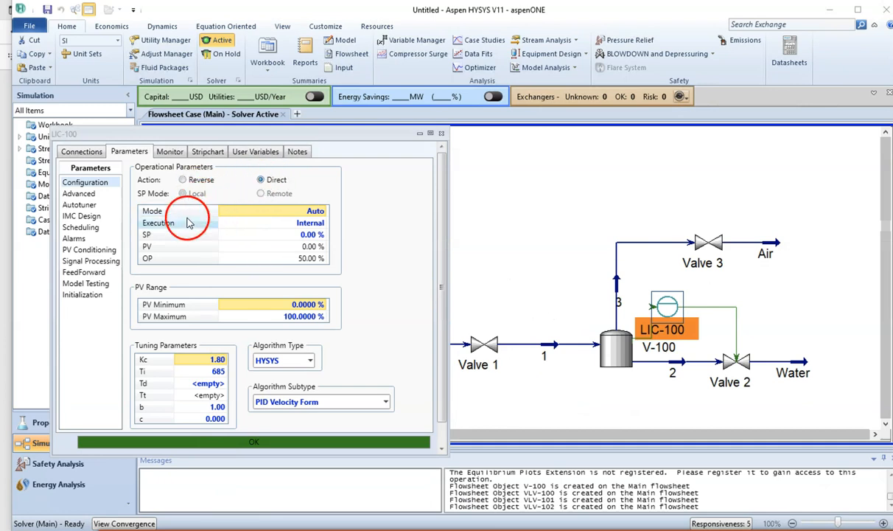
click(321, 211)
click(321, 210)
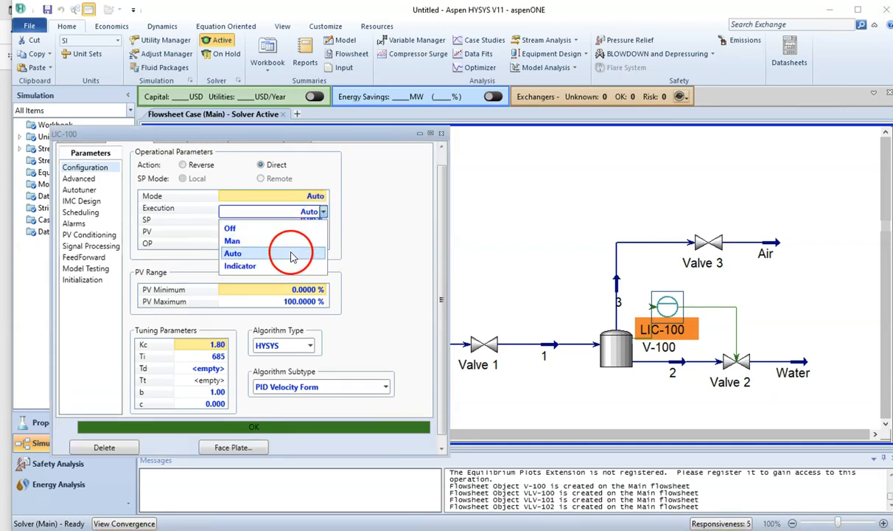
click(292, 254)
click(249, 212)
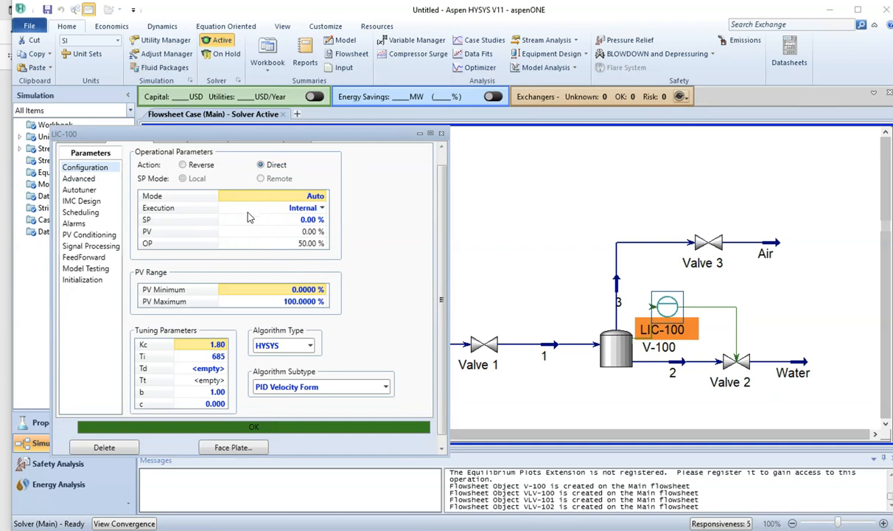
Set the LIC-100 controller's setpoint (SP) to 50 %
click(265, 221)
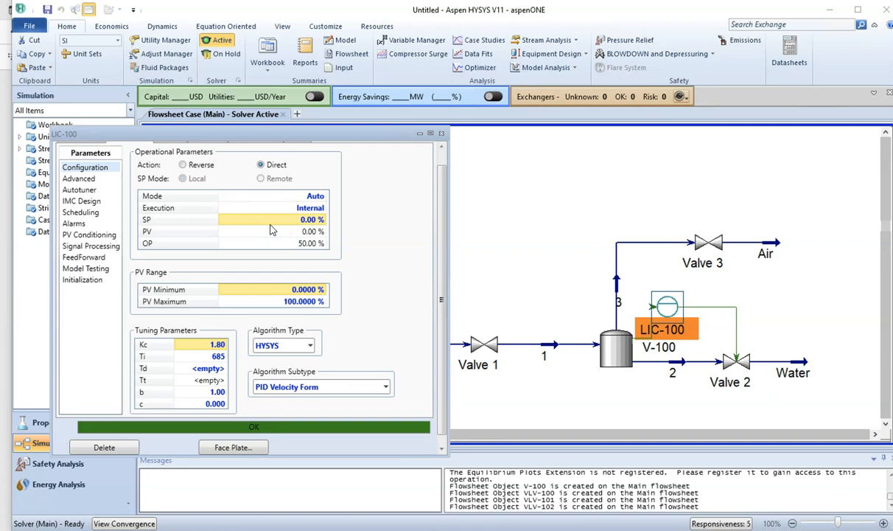
text(5)
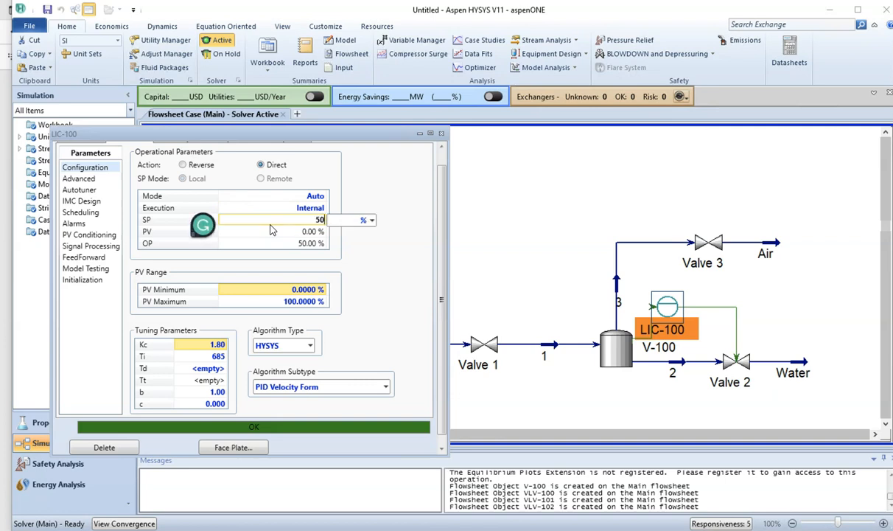
text(0)
click(268, 230)
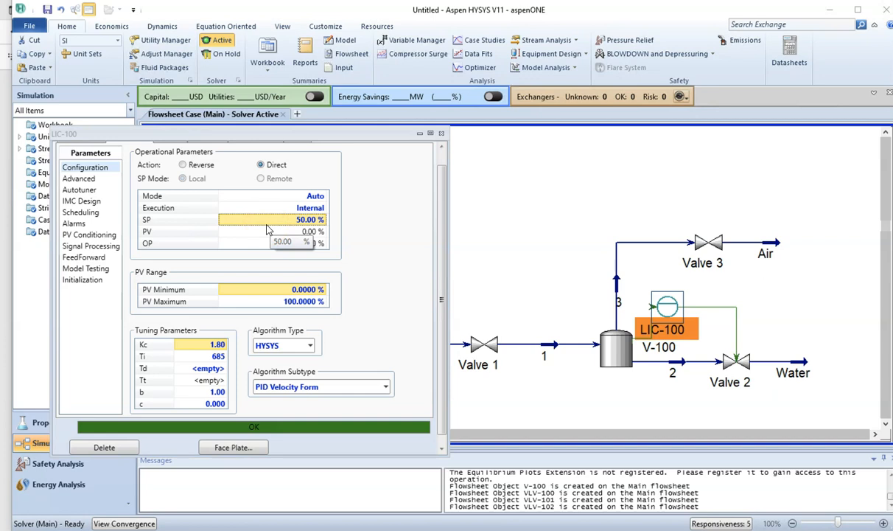
click(350, 242)
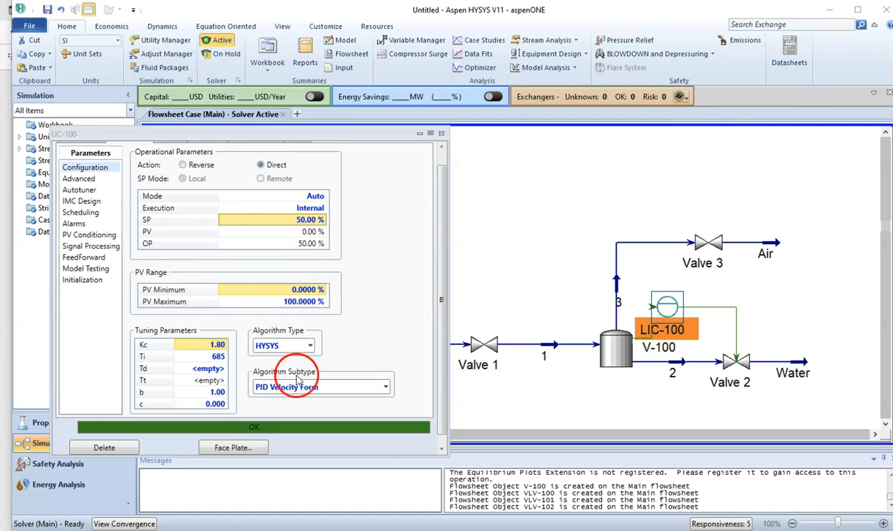
Switch to the Workbook 3 PDF to check the level controller's PV minimum and maximum, and return to Aspen HYSYS to compare the PV range
click(276, 529)
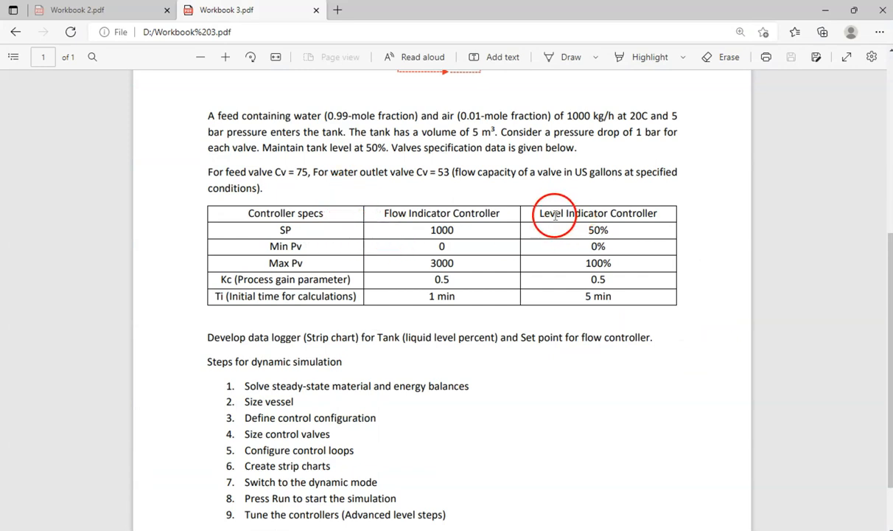
drag(542, 213, 658, 213)
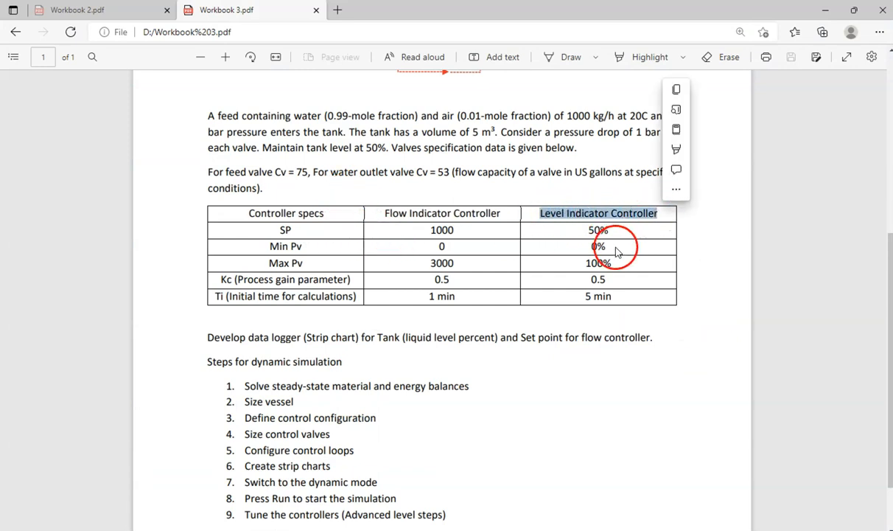
mouse_move(591, 247)
mouse_down()
mouse_move(607, 247)
mouse_move(586, 263)
mouse_up()
mouse_move(507, 524)
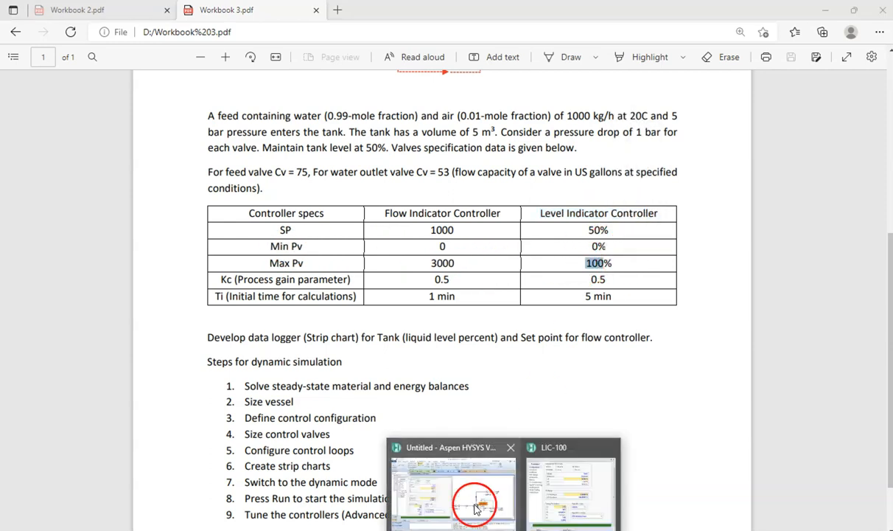
click(451, 479)
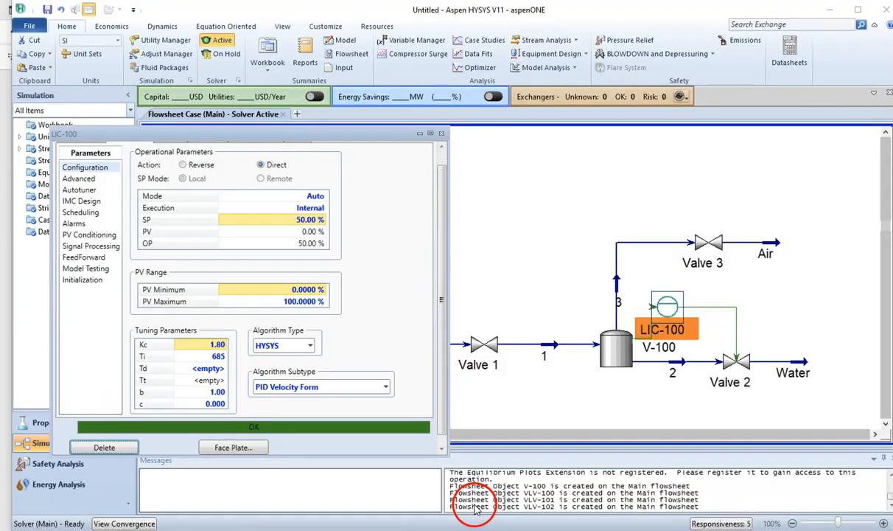
click(298, 302)
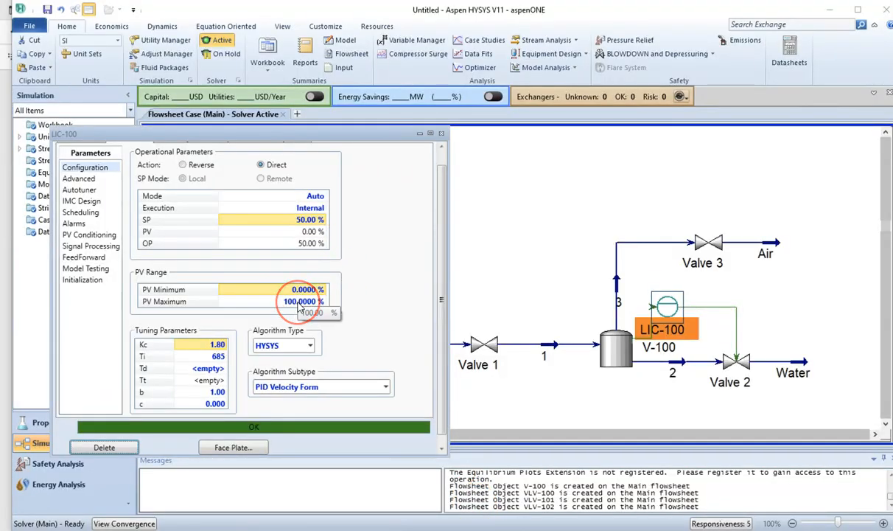
Check the level controller's process gain in the Workbook 3 PDF and set LIC-100's Kc to 0.5 in Aspen HYSYS
click(197, 343)
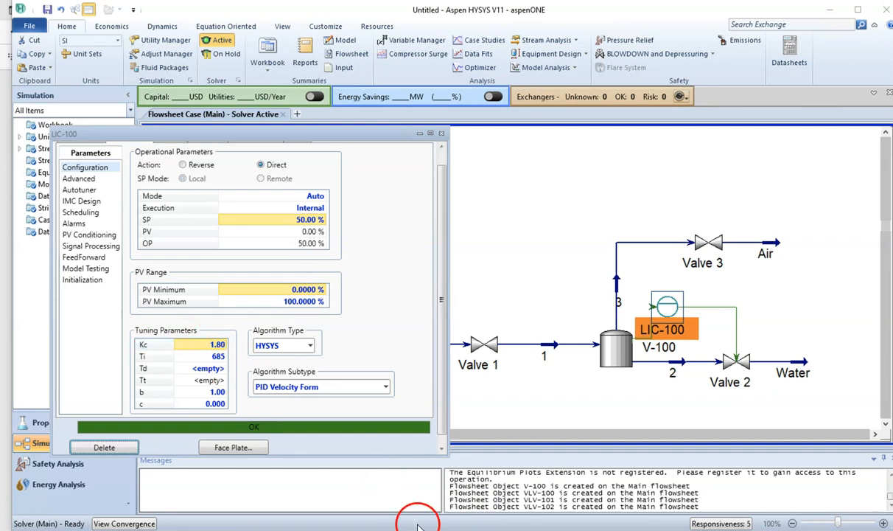
key(alt+Tab)
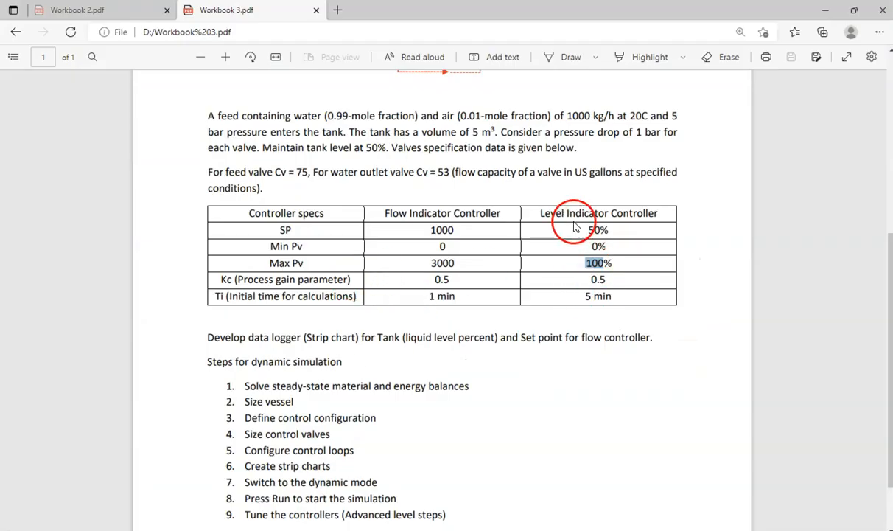
drag(589, 280, 610, 280)
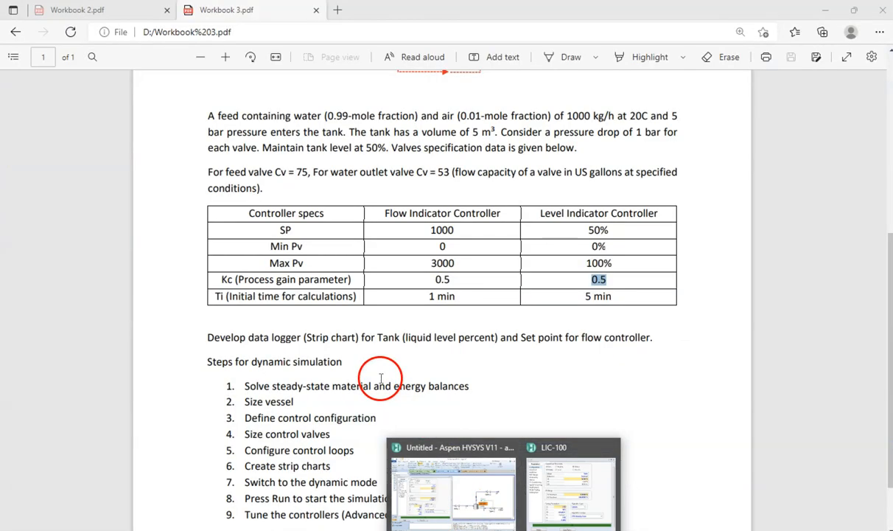
click(478, 473)
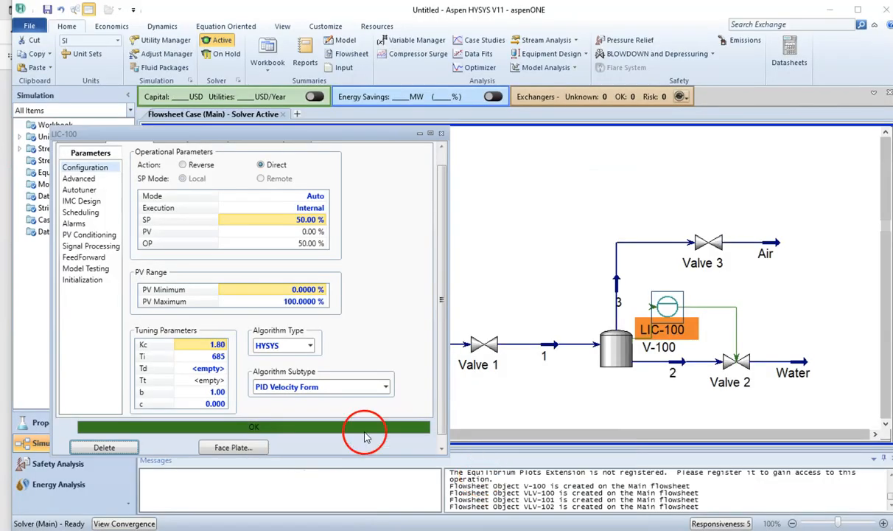
click(221, 346)
text(0.5)
key(Return)
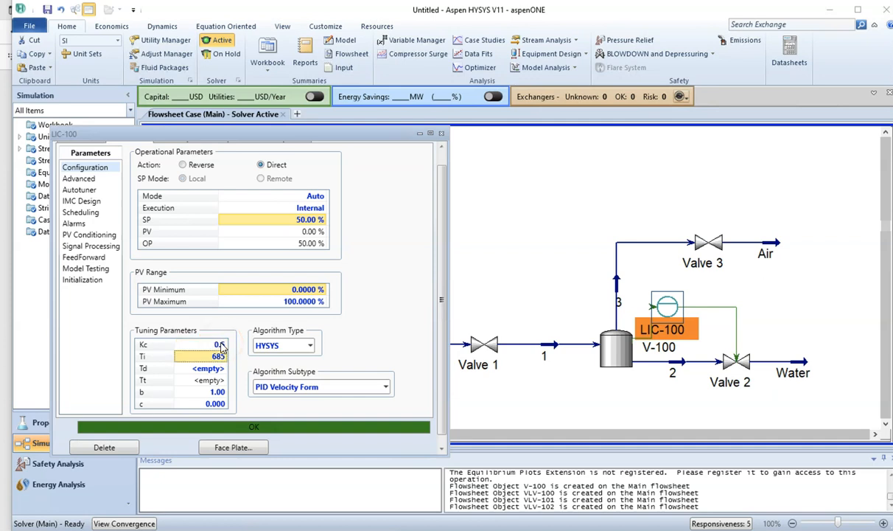
Check the level controller's Ti in the Workbook 3 PDF and set LIC-100's Ti to 5 minutes in Aspen HYSYS
click(431, 468)
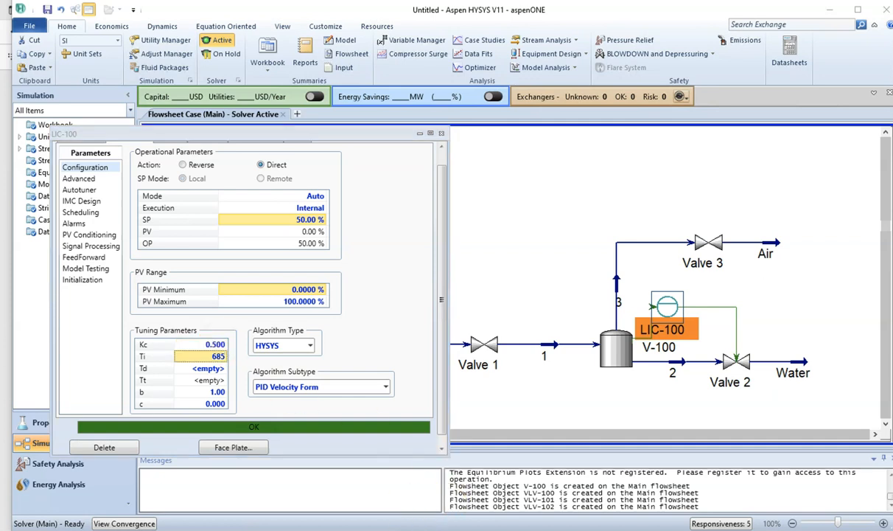
key(alt+Tab)
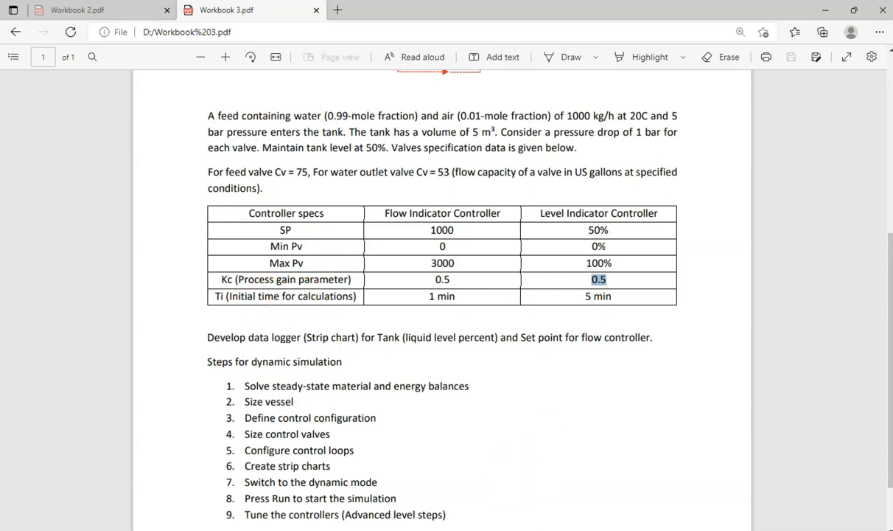
click(462, 473)
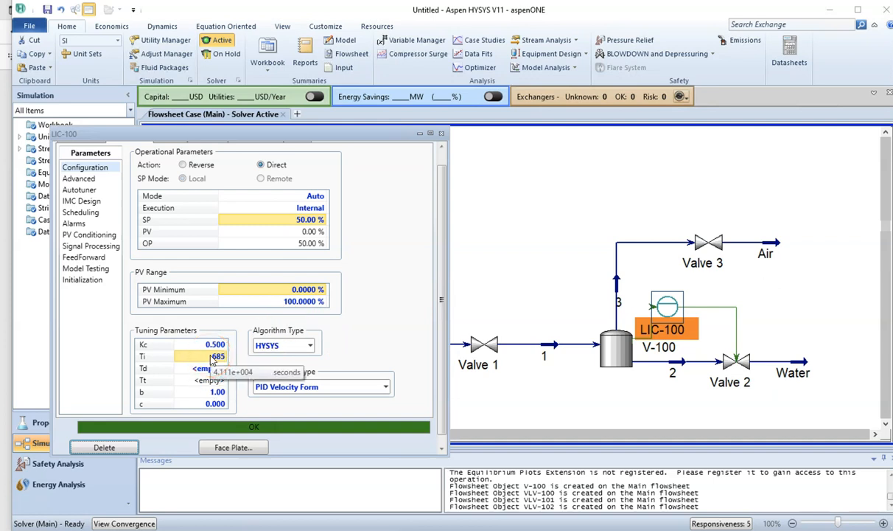
text(5)
key(Return)
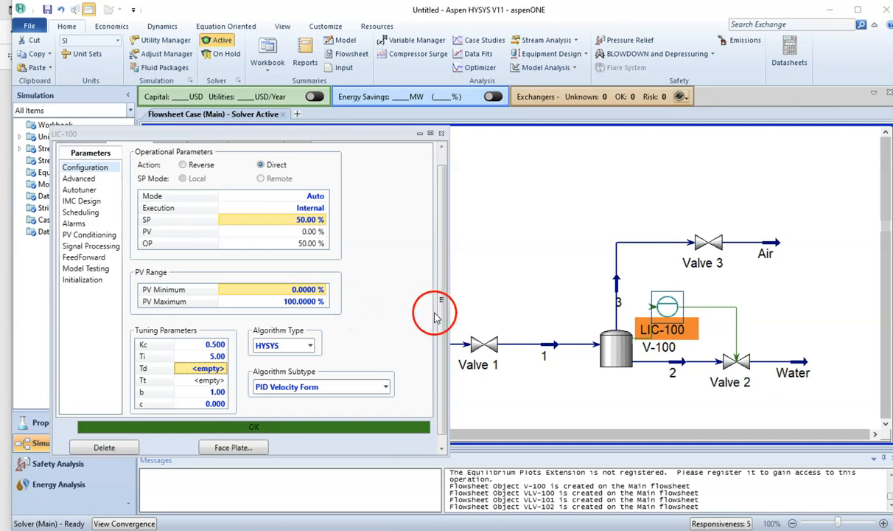
Display the LIC-100 face plate, place it clear above the flowsheet, and close the controller's property window
scroll(445, 336, down, 1)
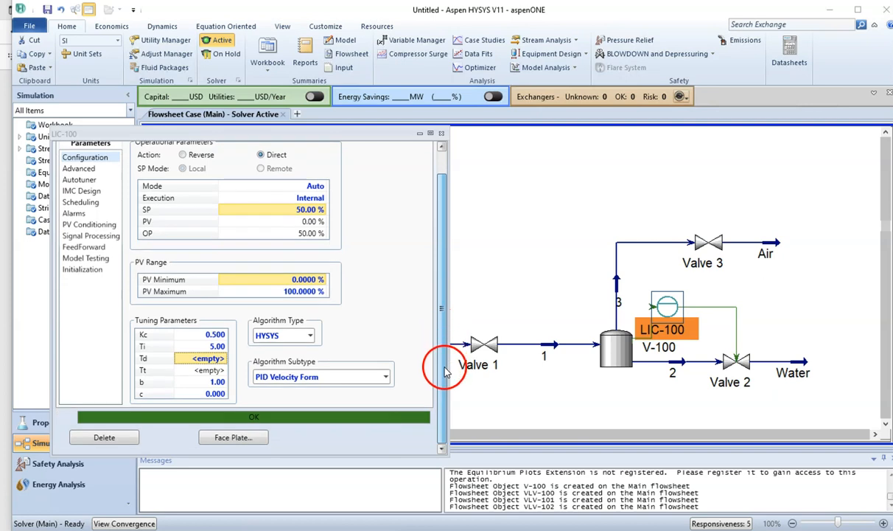
click(233, 439)
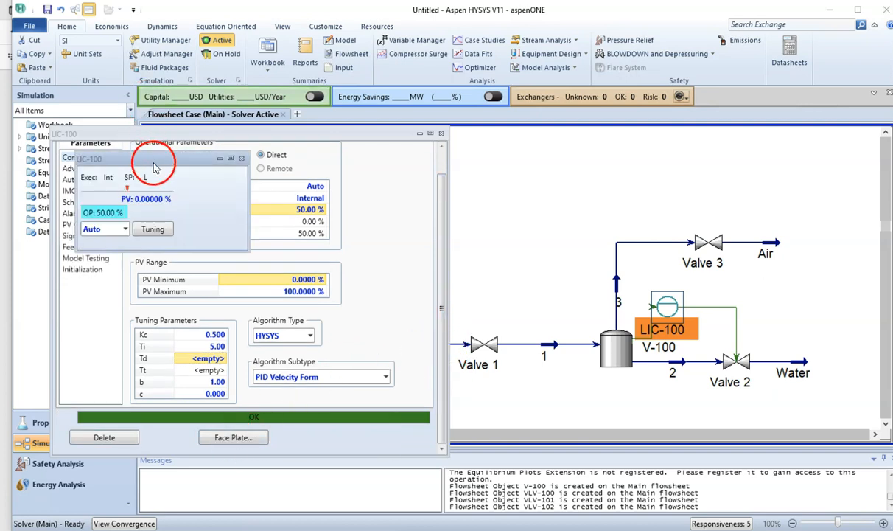
drag(153, 157, 456, 141)
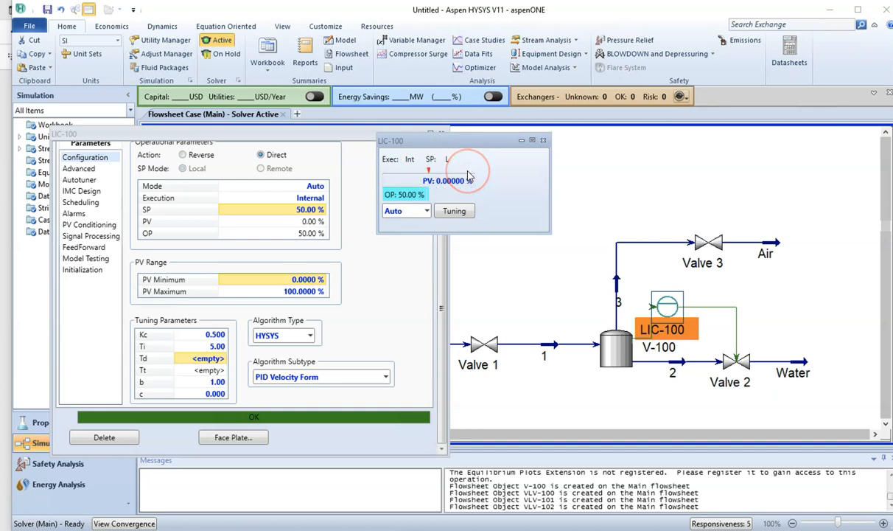
drag(464, 151, 429, 28)
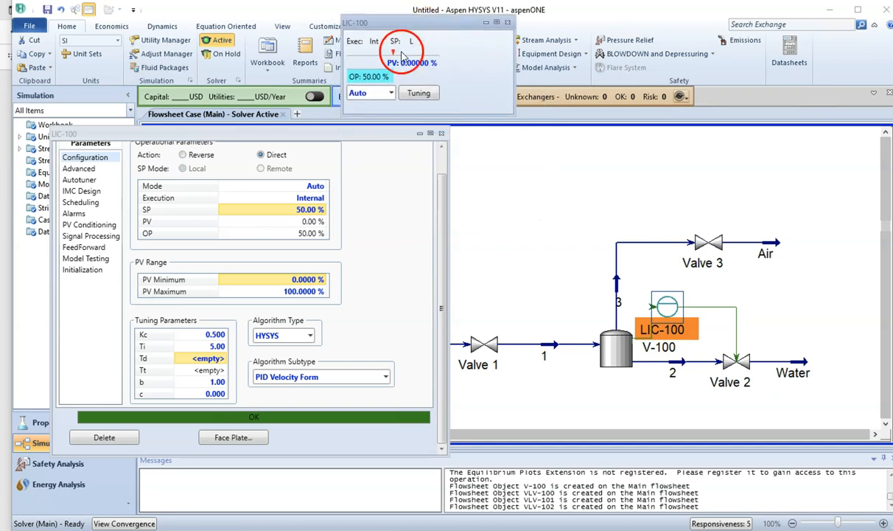
click(272, 134)
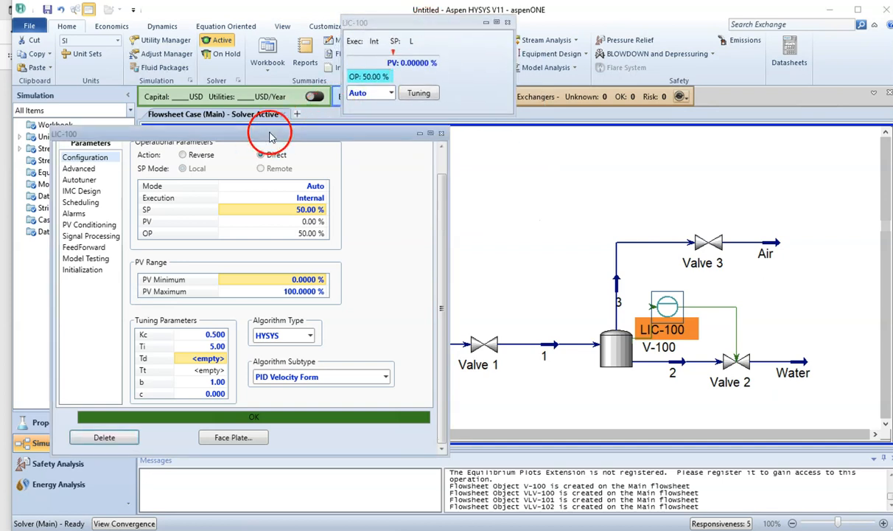
click(441, 135)
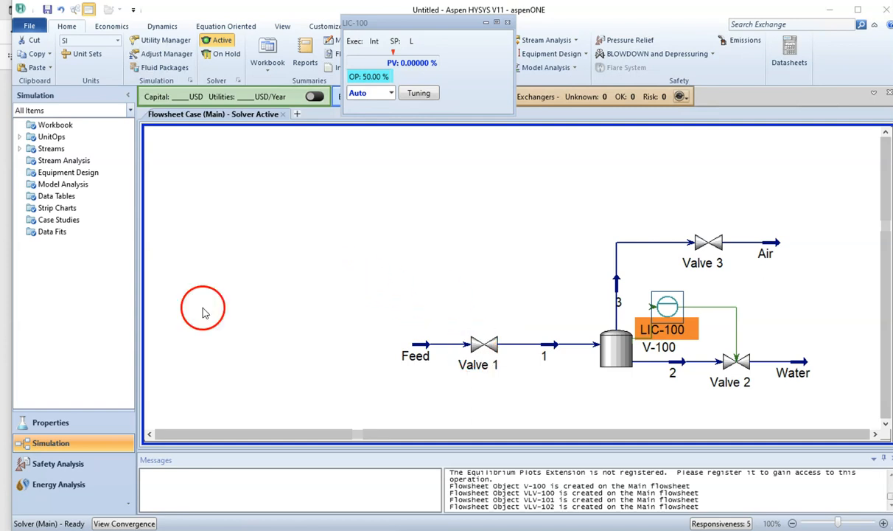
drag(410, 26, 658, 41)
Add a PID Controller from the Dynamics & Control models to the flowsheet above Valve 1 and close the model palette
click(444, 32)
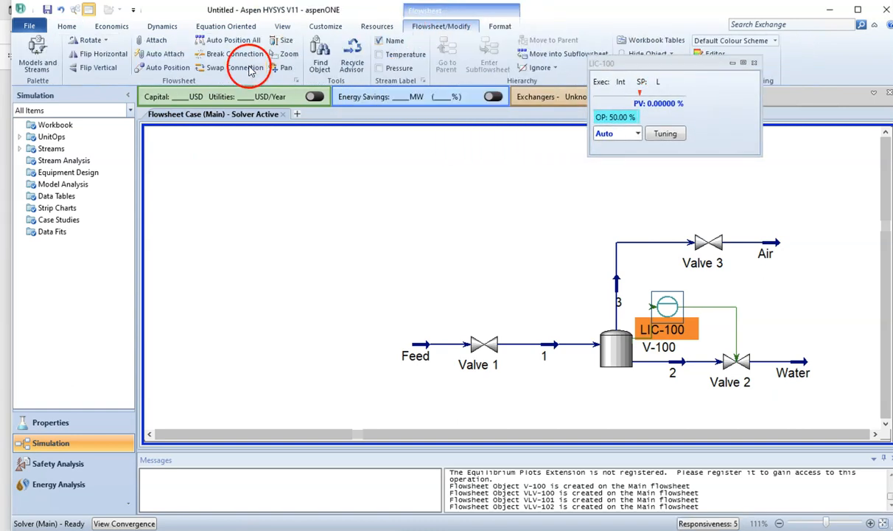
click(39, 54)
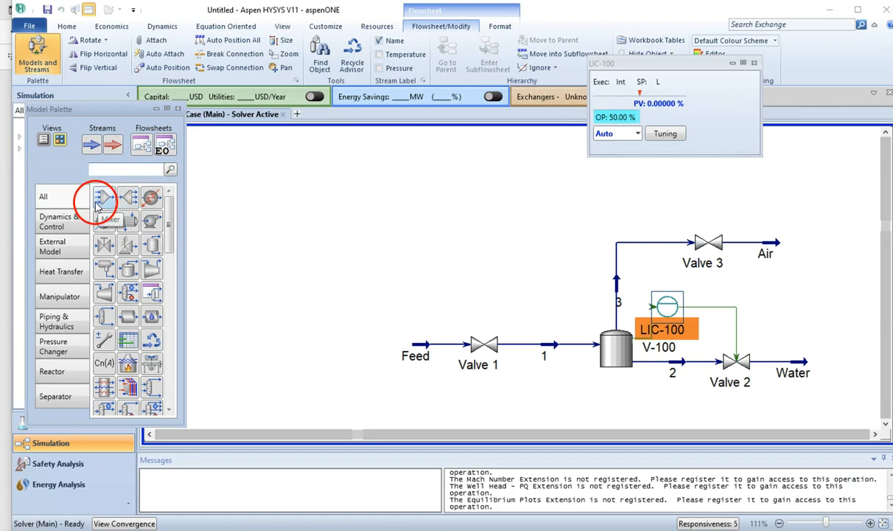
click(79, 227)
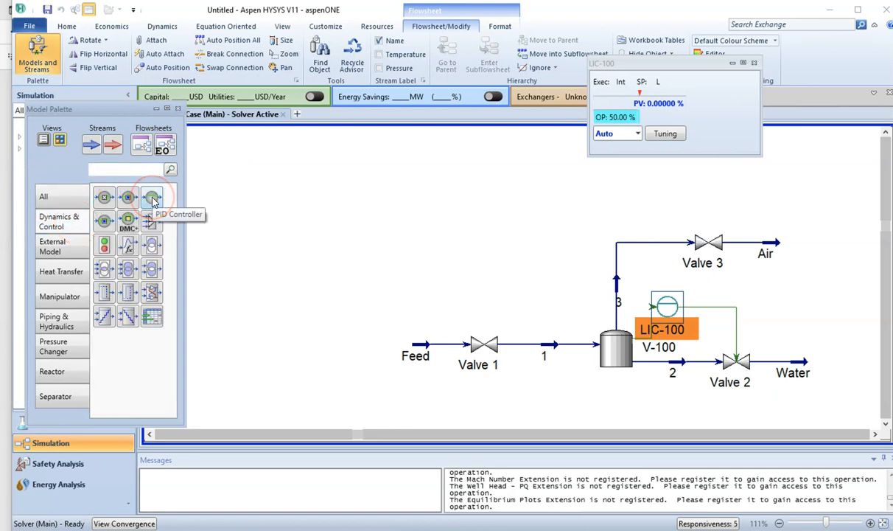
drag(153, 201, 441, 286)
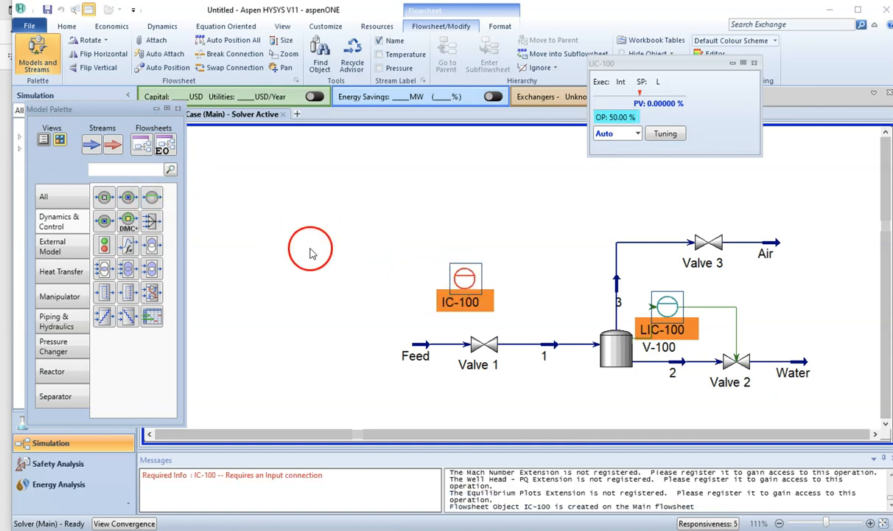
click(178, 110)
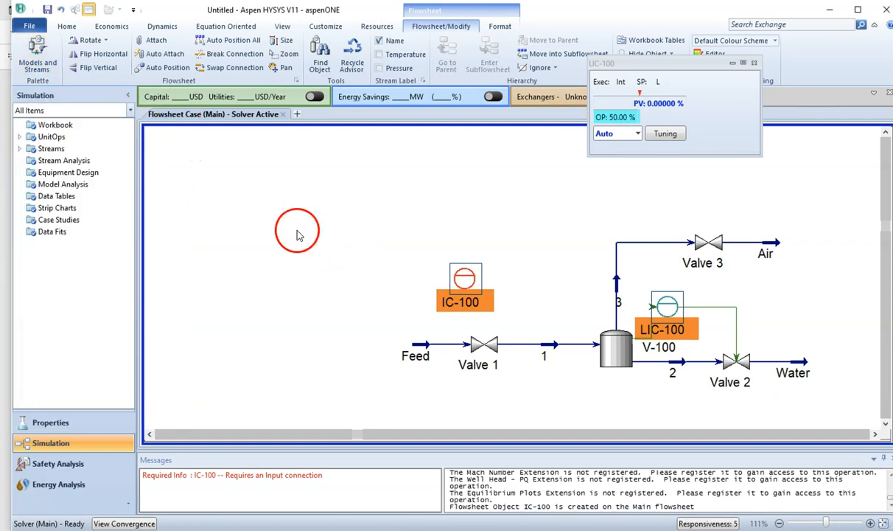
click(396, 313)
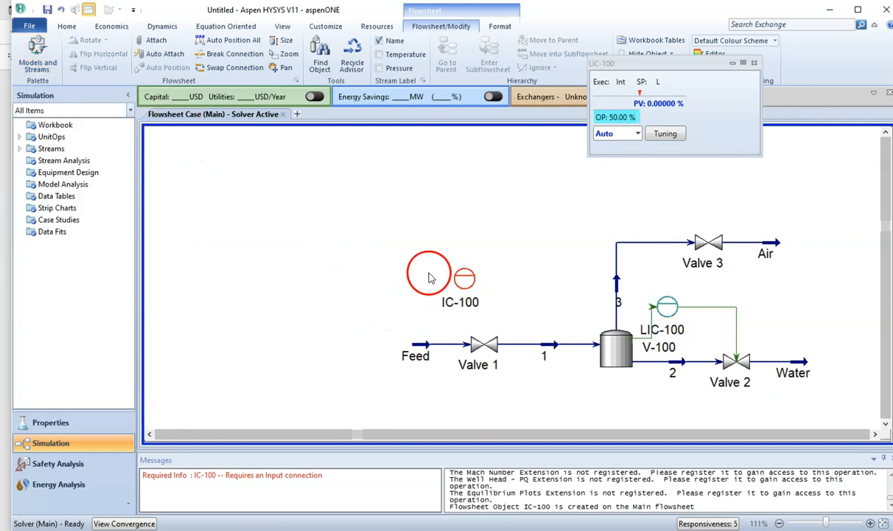
Open the new controller above Valve 1 and connect its process variable source to the Feed stream's Mass Flow
click(463, 286)
double_click(463, 287)
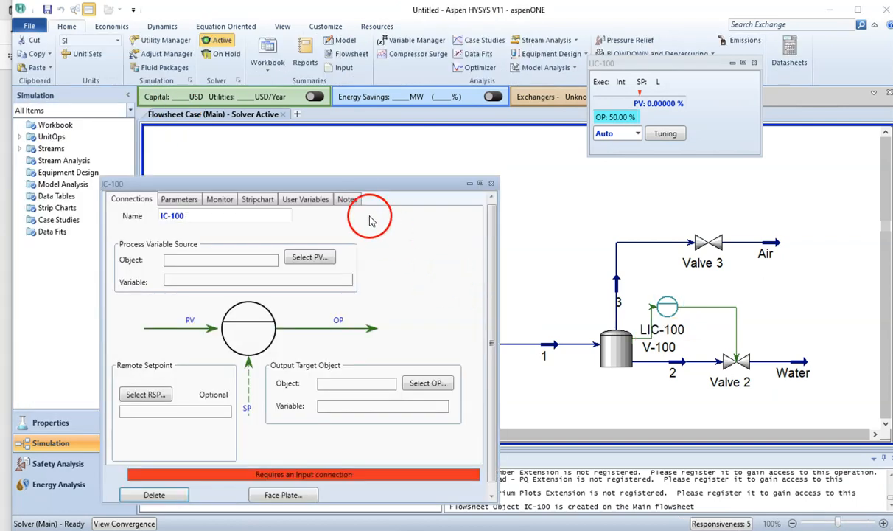
drag(342, 179, 297, 90)
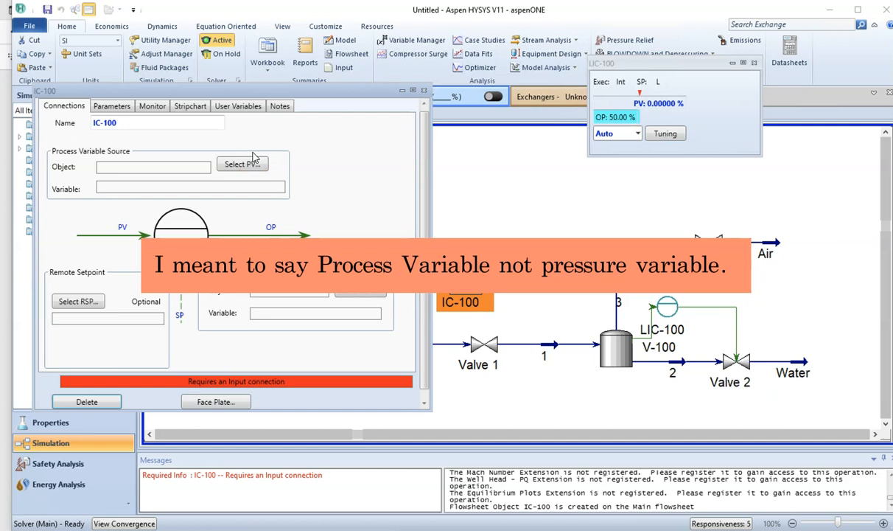
click(243, 165)
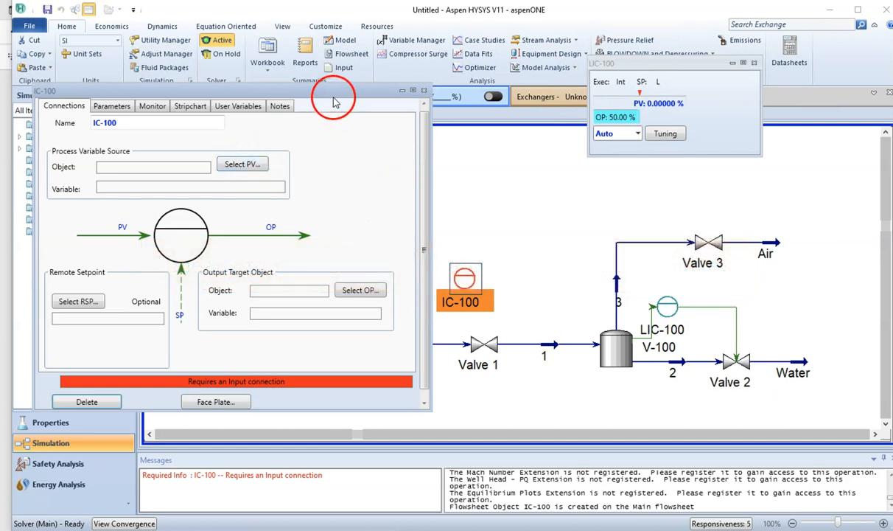
drag(314, 93, 280, 119)
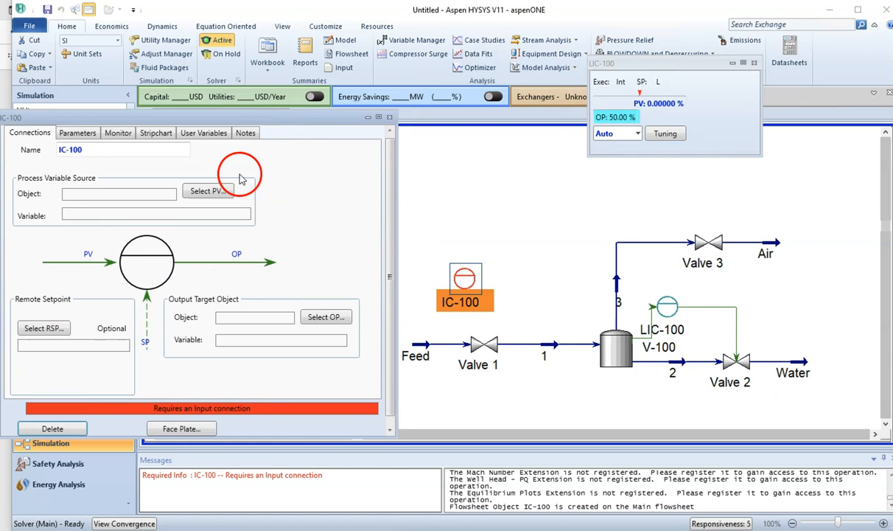
click(210, 192)
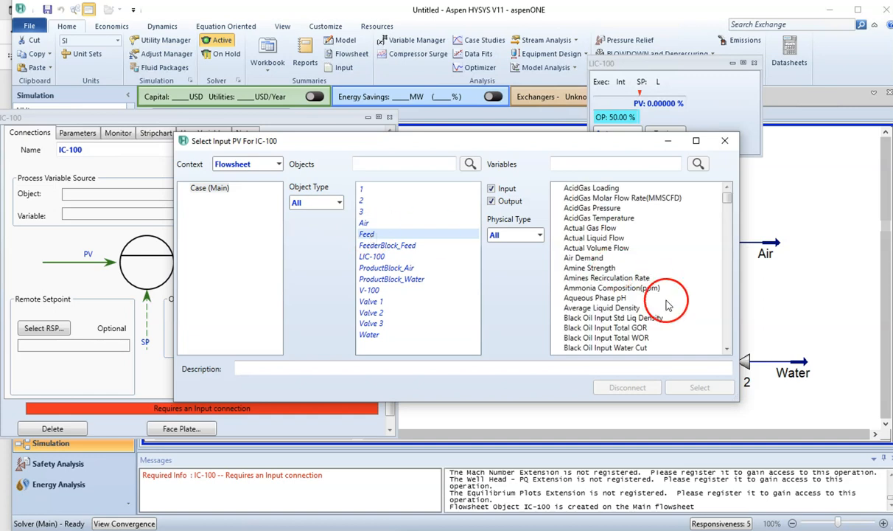
click(598, 165)
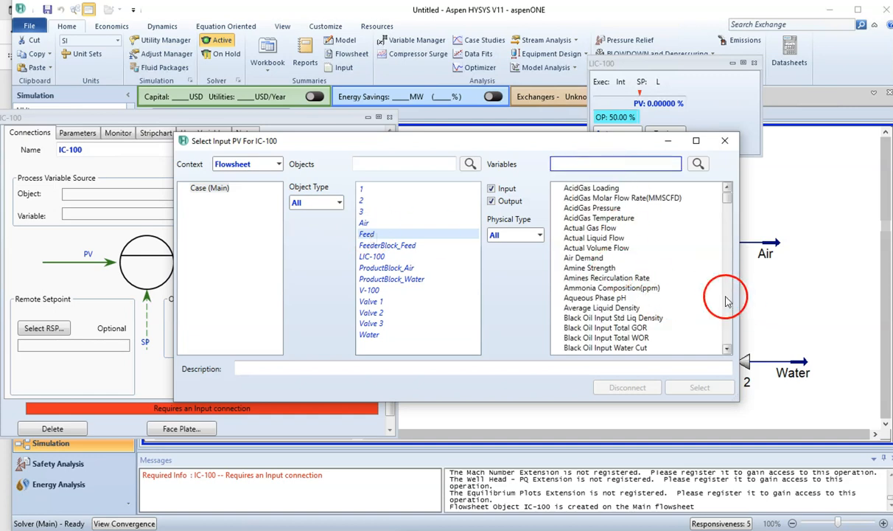
text(mass flow)
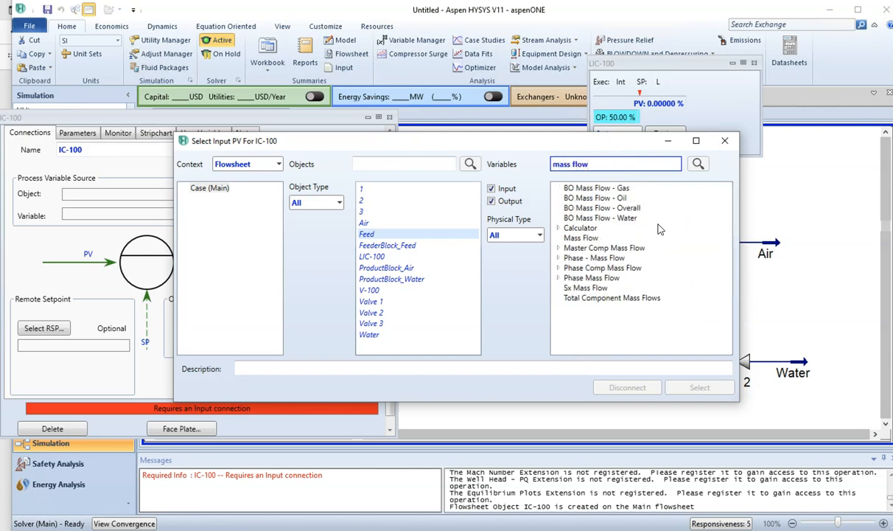
click(582, 238)
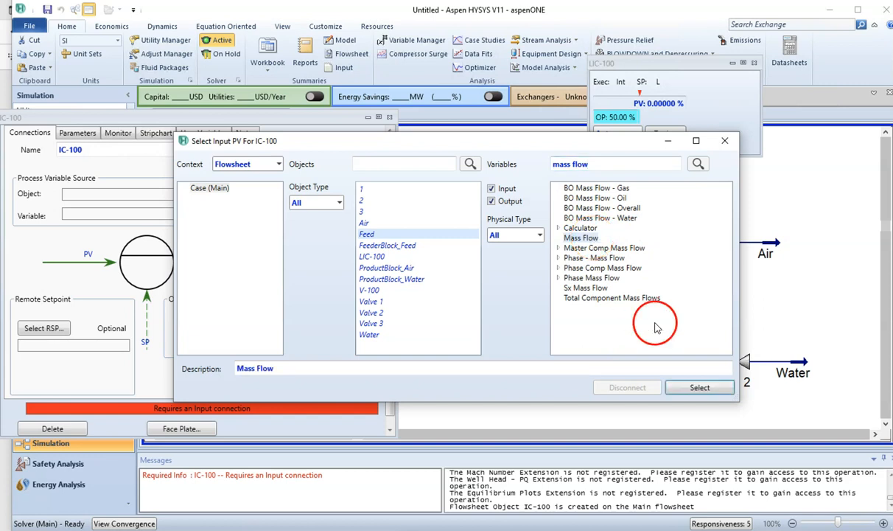
click(688, 389)
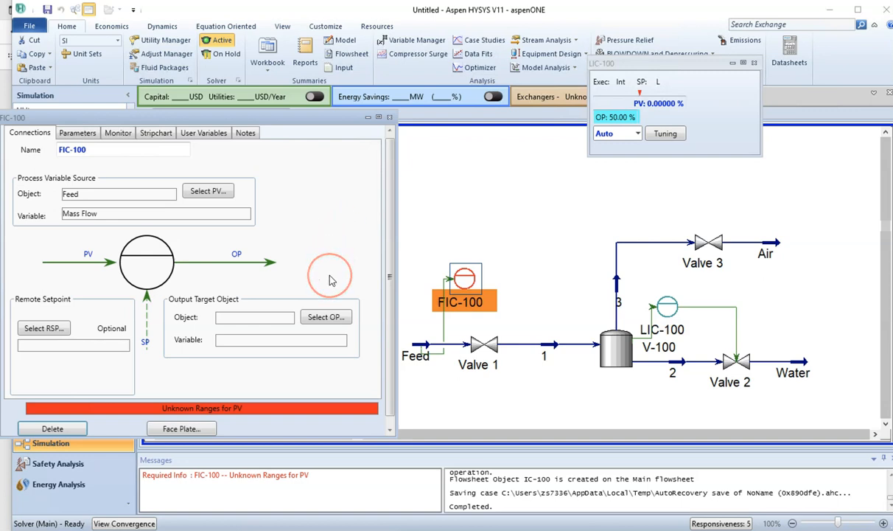
Connect FIC-100's output target object to Valve 1's Actuator Desired Position
click(326, 319)
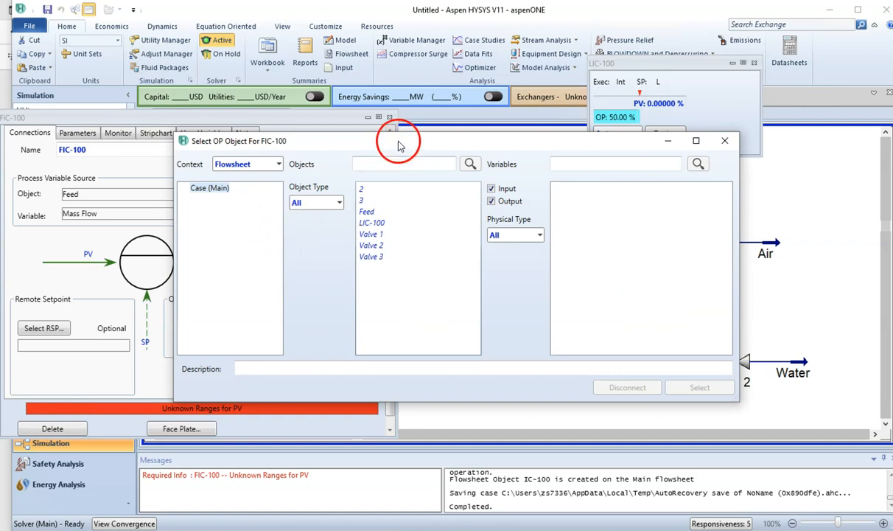
drag(402, 147, 419, 102)
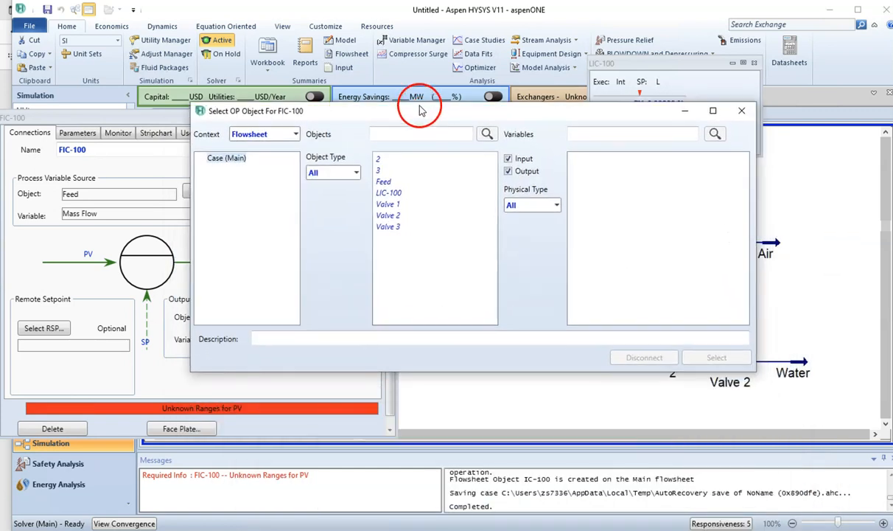
click(396, 202)
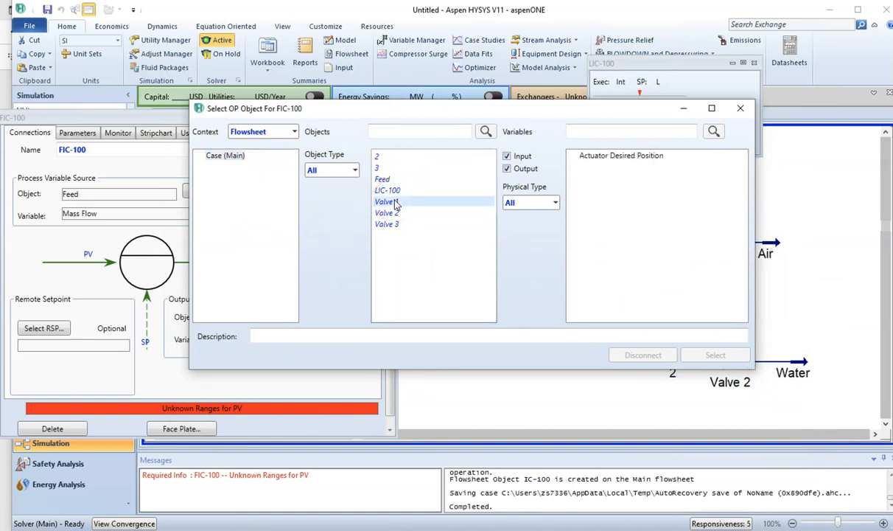
click(618, 156)
click(717, 355)
click(520, 280)
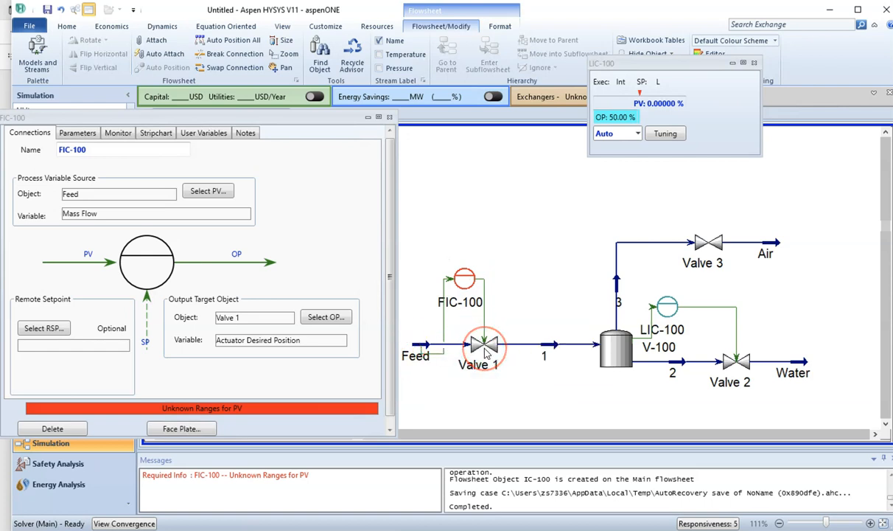
Check the flow controller's PV limits in the Workbook 3 PDF and set FIC-100's PV range to 0–3000 kg/h in Aspen HYSYS
mouse_move(426, 350)
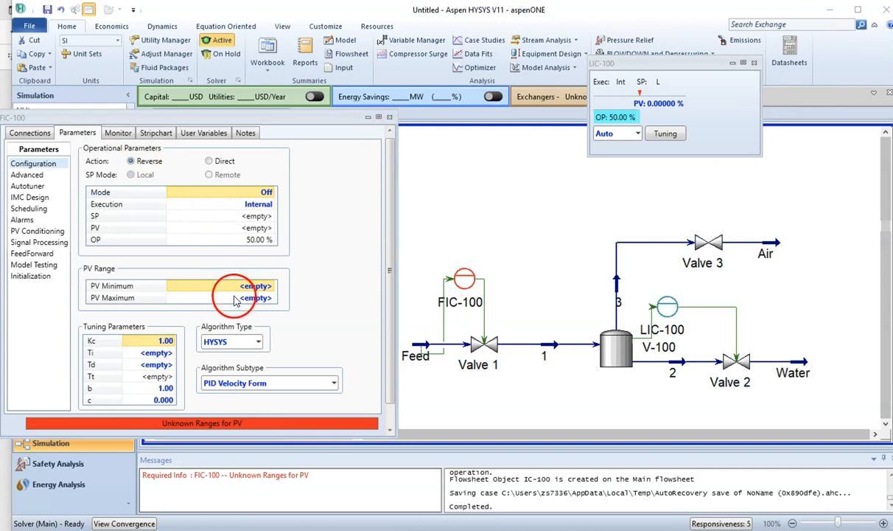
click(295, 530)
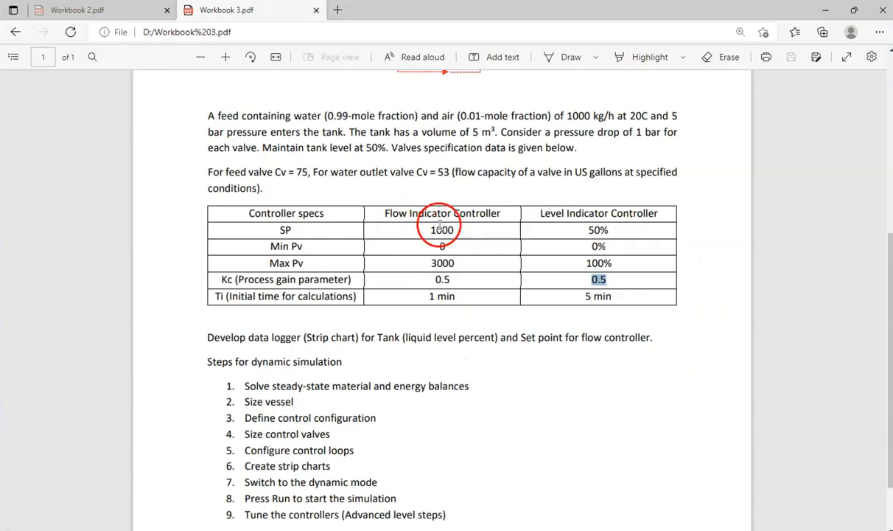
drag(438, 247, 454, 264)
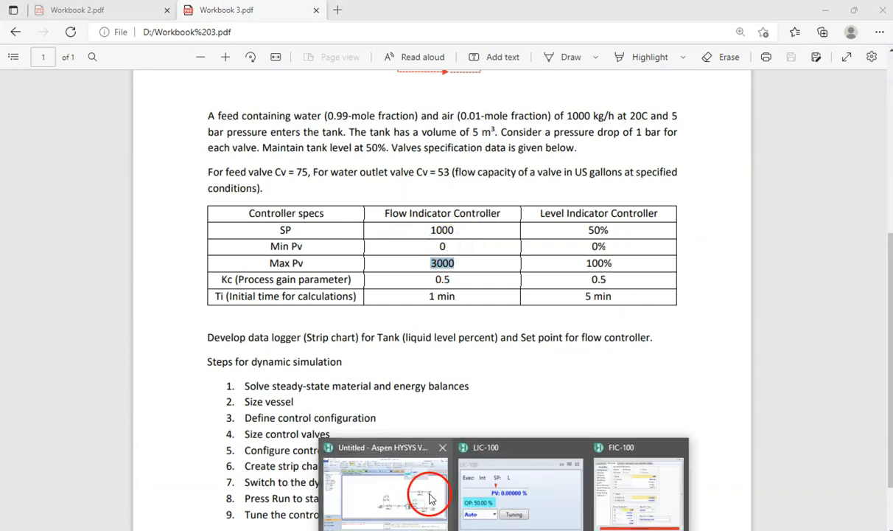
click(425, 492)
click(249, 273)
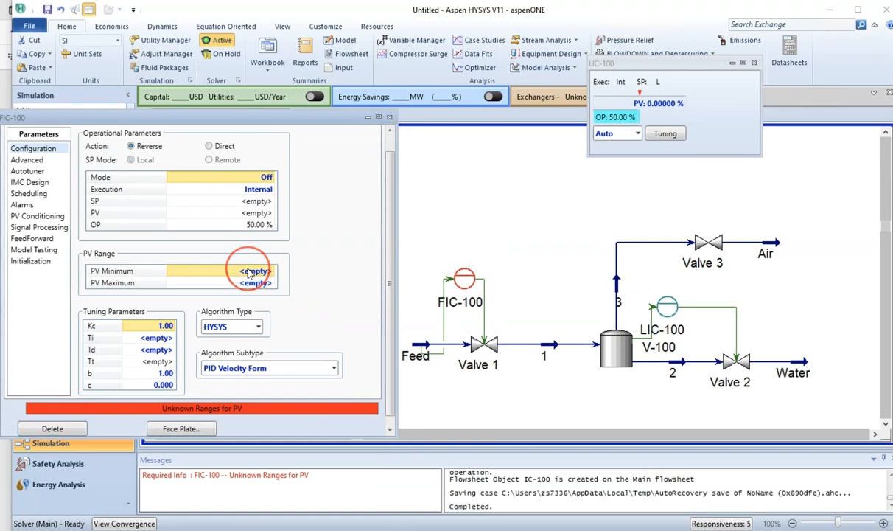
text(0)
key(Return)
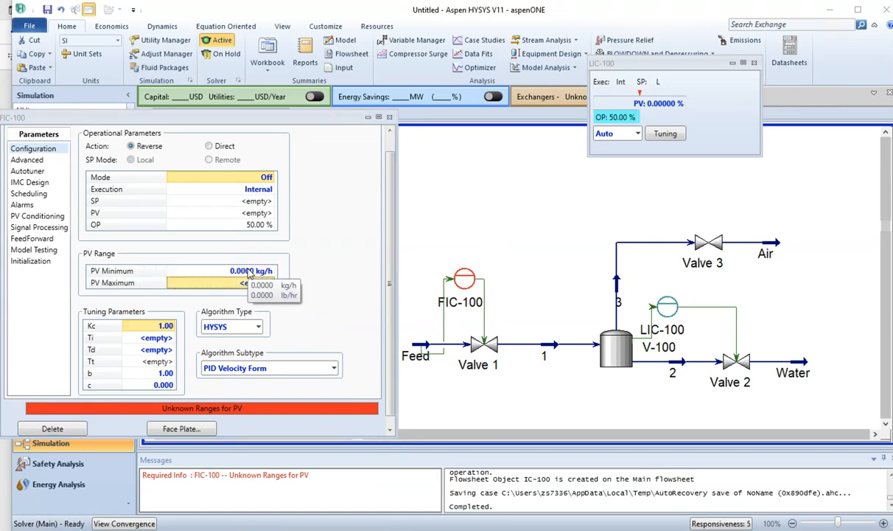
text(3000)
click(266, 253)
click(306, 235)
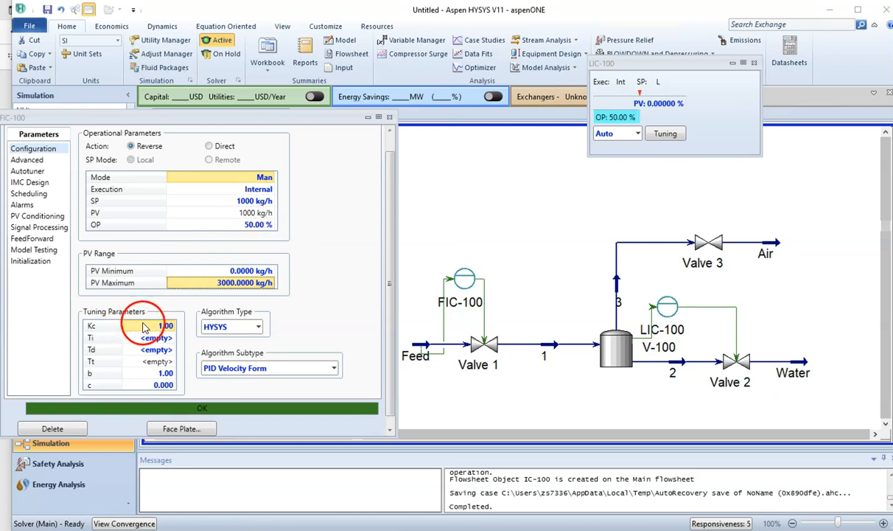
Check the flow controller's tuning values in the Workbook 3 PDF and set FIC-100's Kc to 0.5 and Ti to 1 minute in Aspen HYSYS
key(alt+Tab)
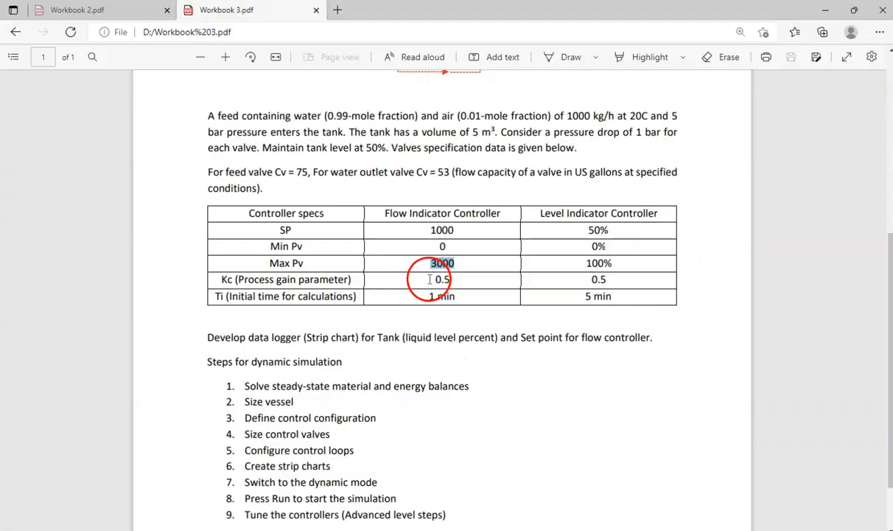
drag(434, 279, 451, 280)
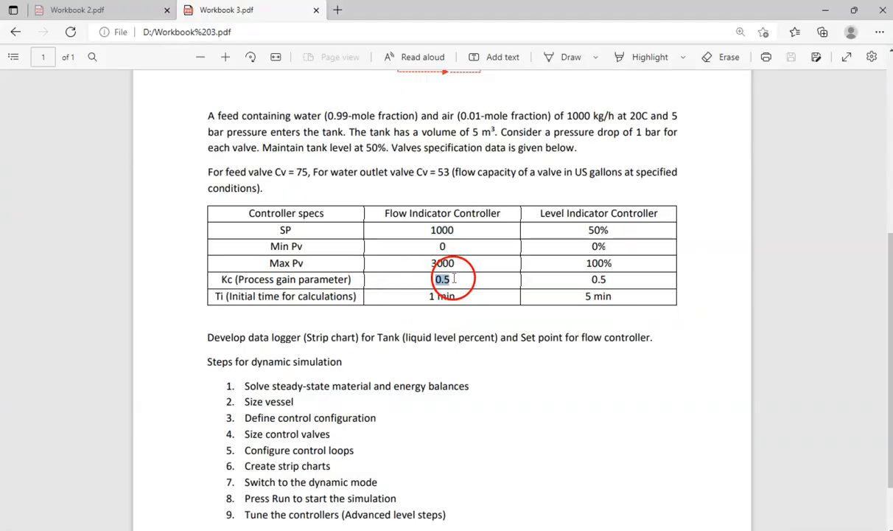
click(412, 298)
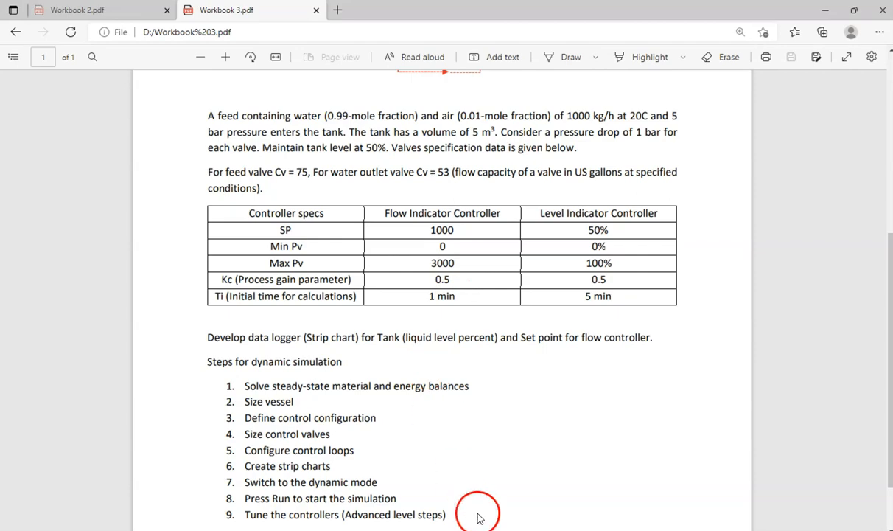
click(408, 465)
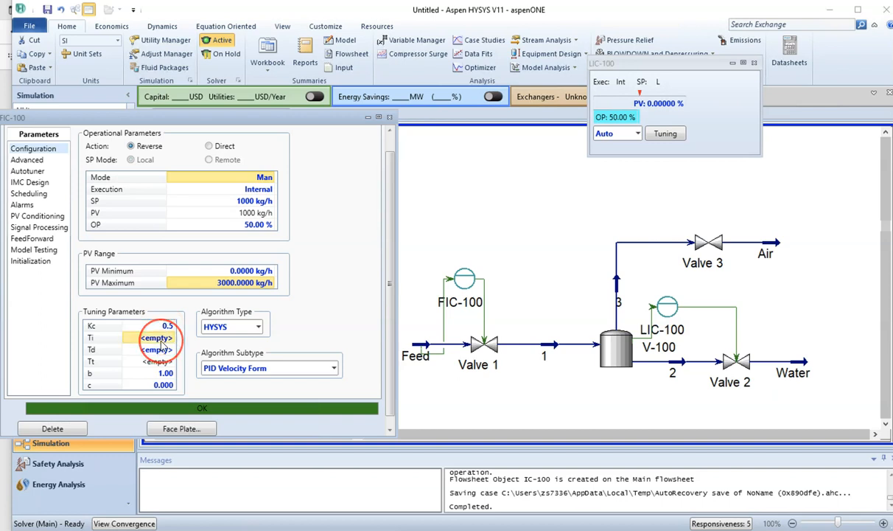
click(159, 338)
text(1)
click(161, 348)
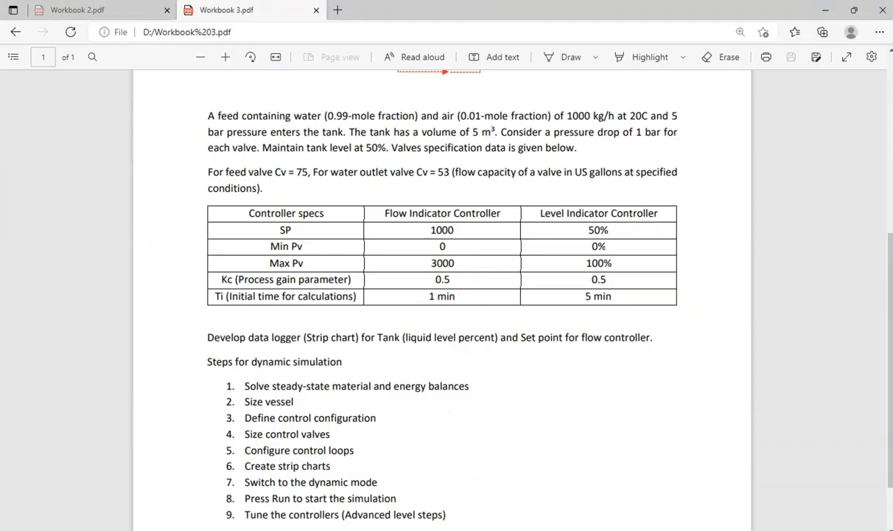
mouse_move(371, 442)
click(404, 495)
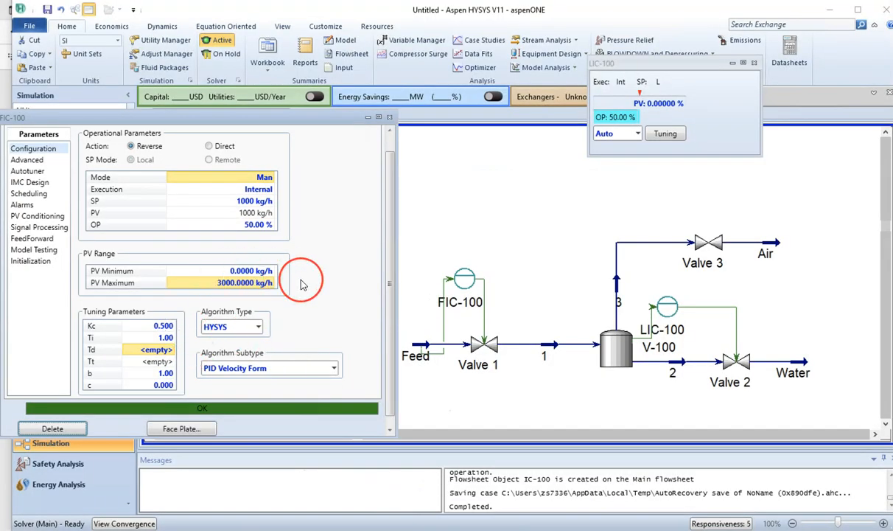
Display the FIC-100 face plate, place it beside the LIC-100 face plate, and close the controller's property window
click(181, 429)
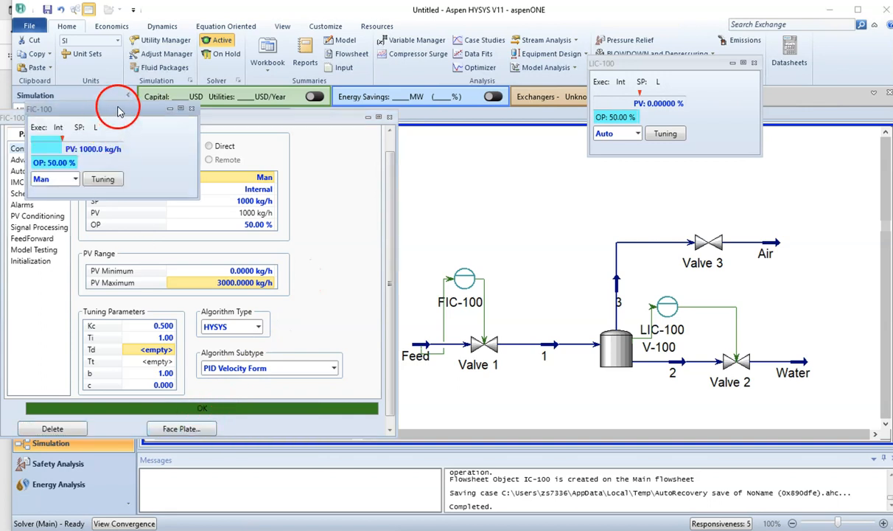
drag(136, 98, 368, 17)
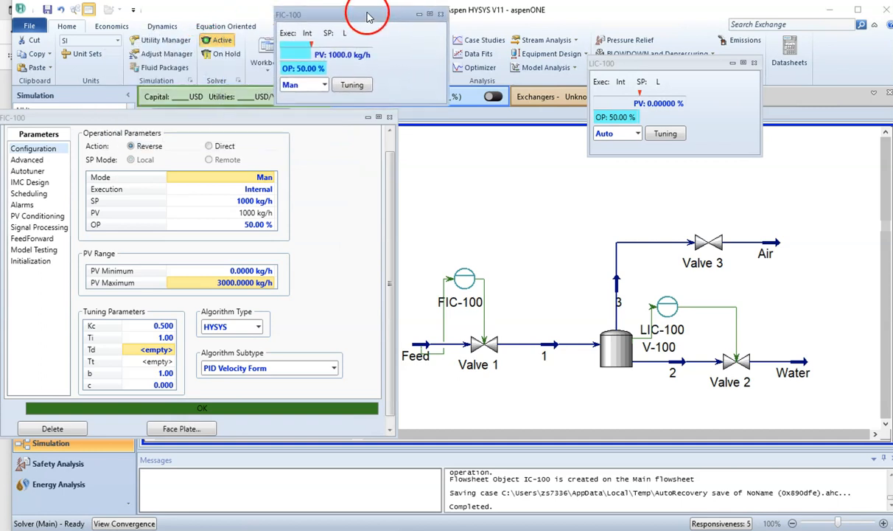
click(390, 117)
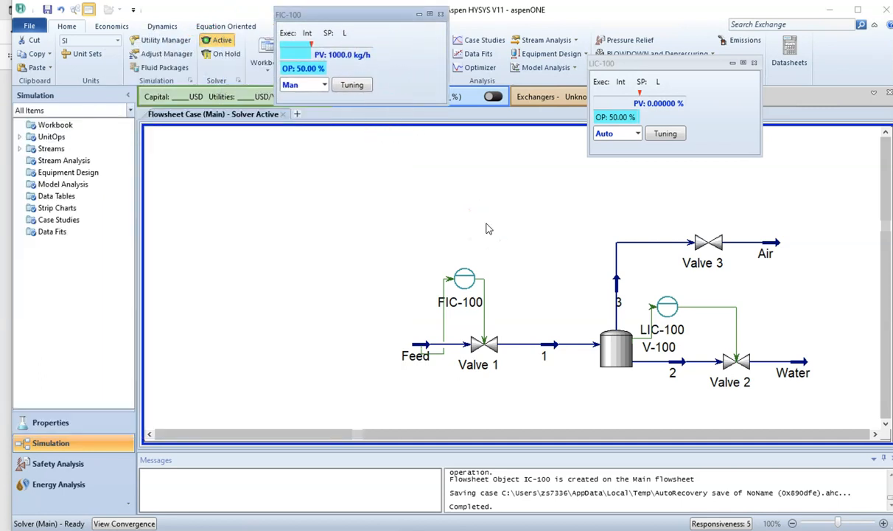
click(516, 230)
drag(374, 17, 479, 69)
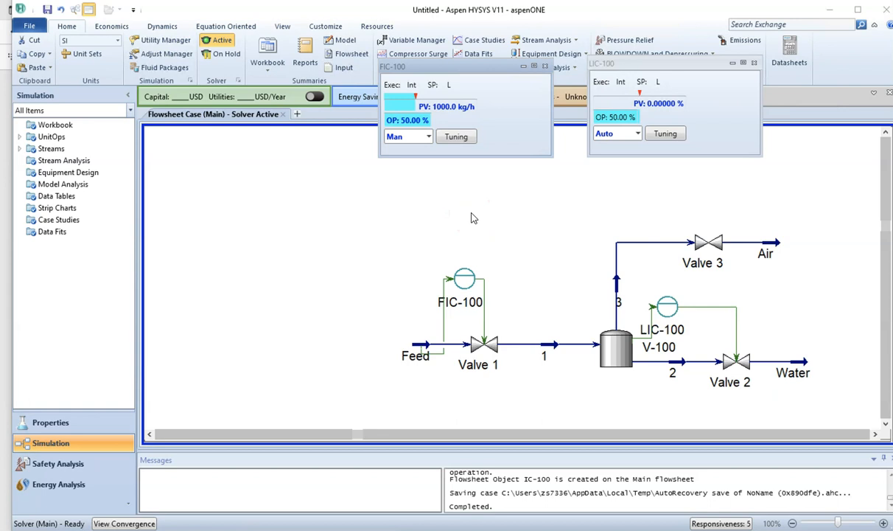
Request dynamics mode, choose to resolve the issues in steady state first, and let the Dynamics Assistant disable the stream pressure specifications
click(157, 27)
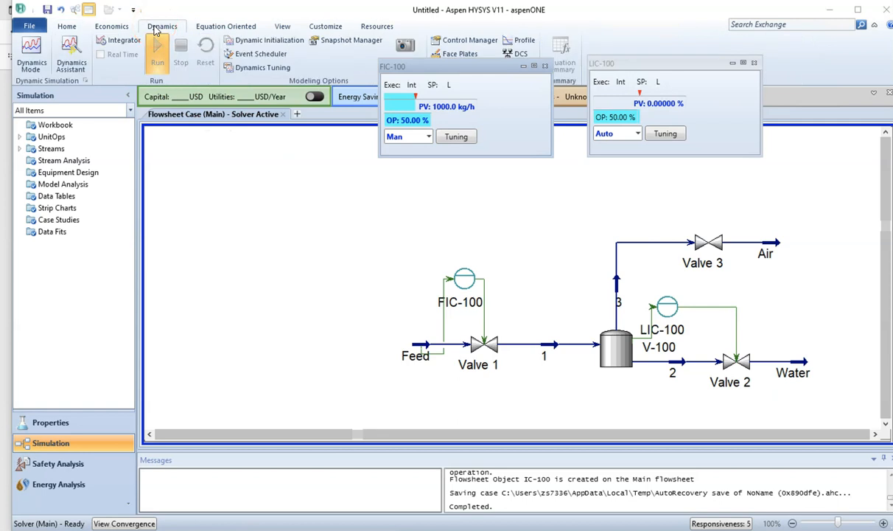
click(31, 62)
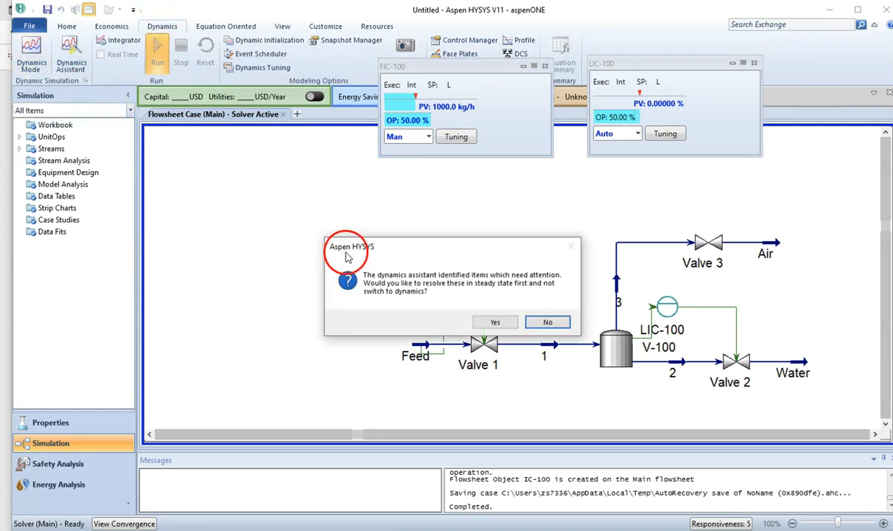
click(496, 324)
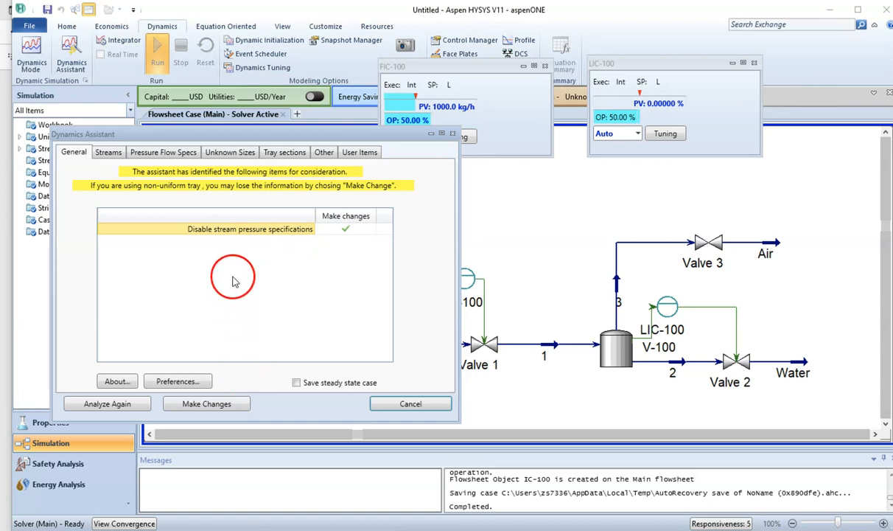
click(229, 405)
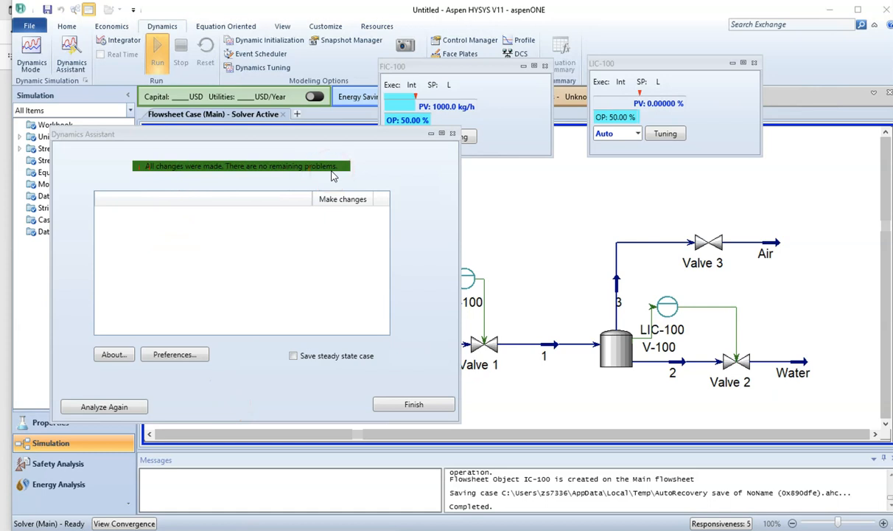
click(413, 404)
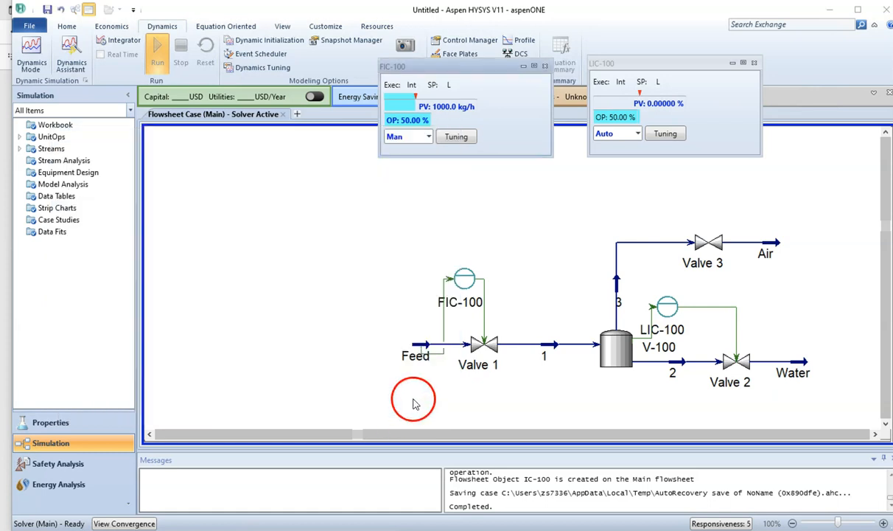
Switch the simulation to dynamics mode and check the solver status
click(37, 64)
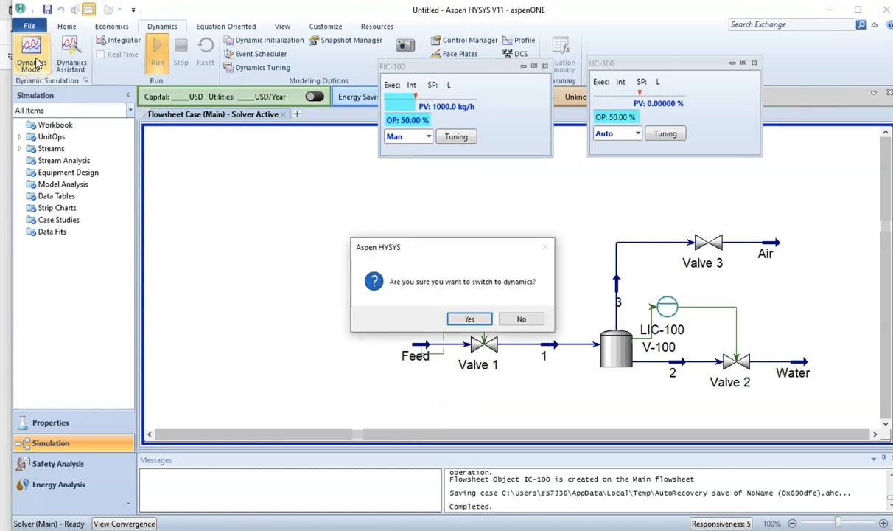
click(469, 320)
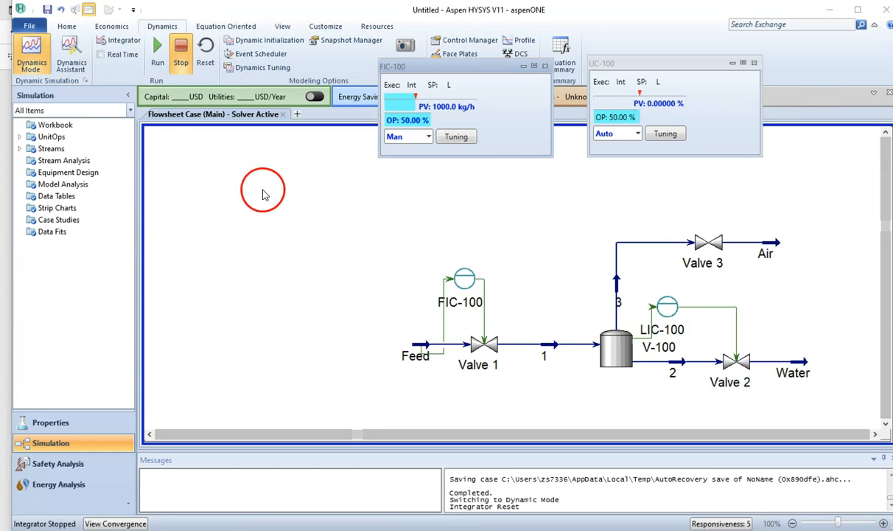
click(67, 27)
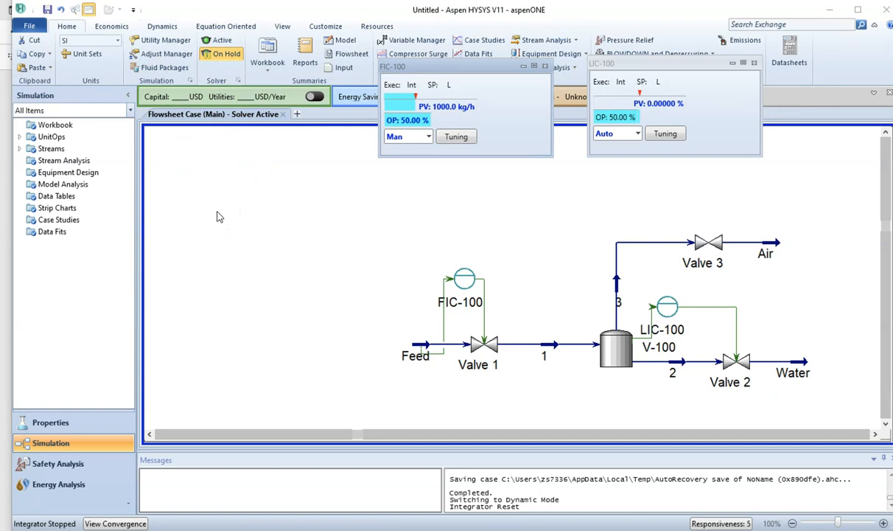
Open the Integrator settings and move their window clear of the flowsheet
click(162, 27)
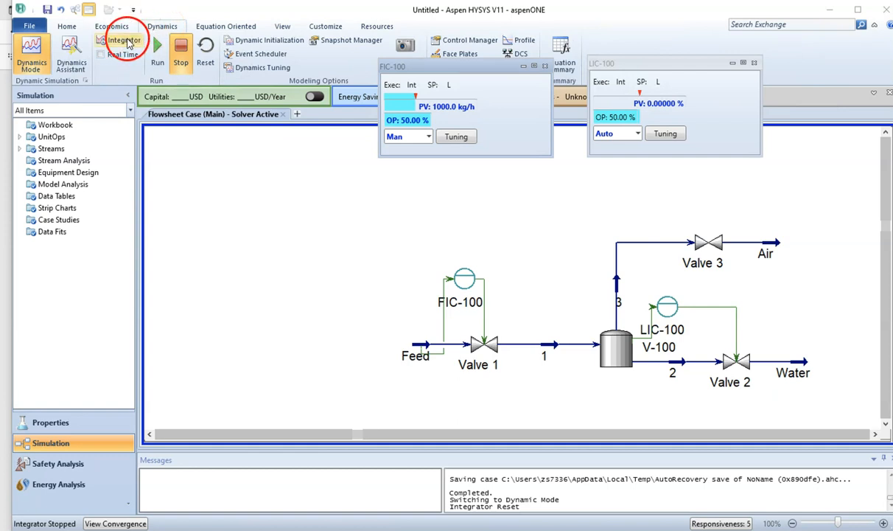
click(126, 42)
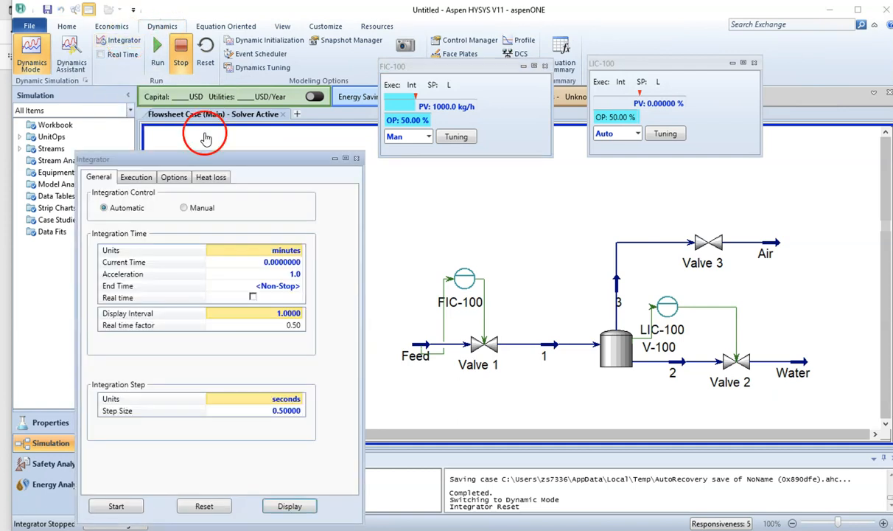
drag(226, 164, 162, 49)
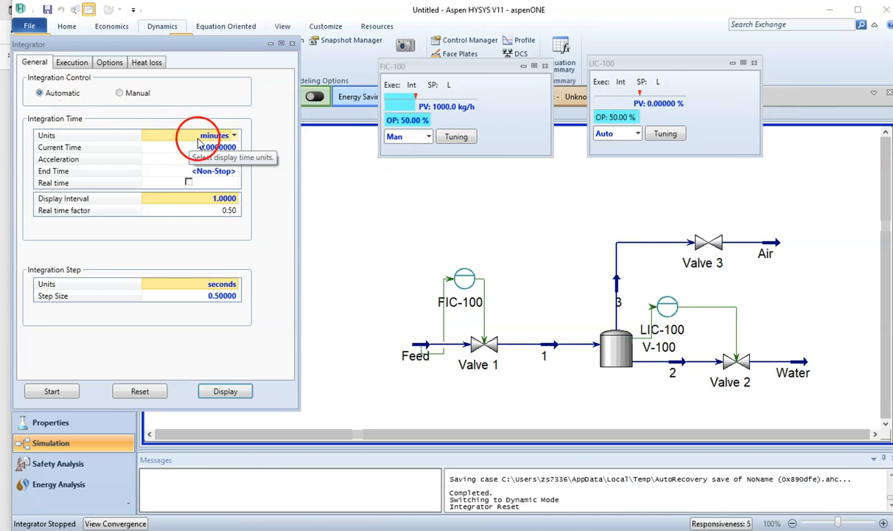
Keep the integration time units in minutes, set the Integrator acceleration to 0.1, and close the settings
click(234, 135)
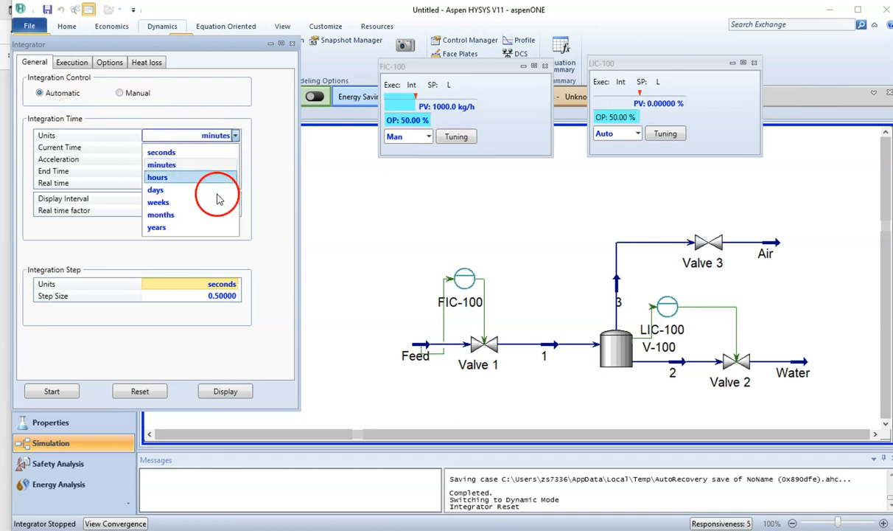
click(273, 145)
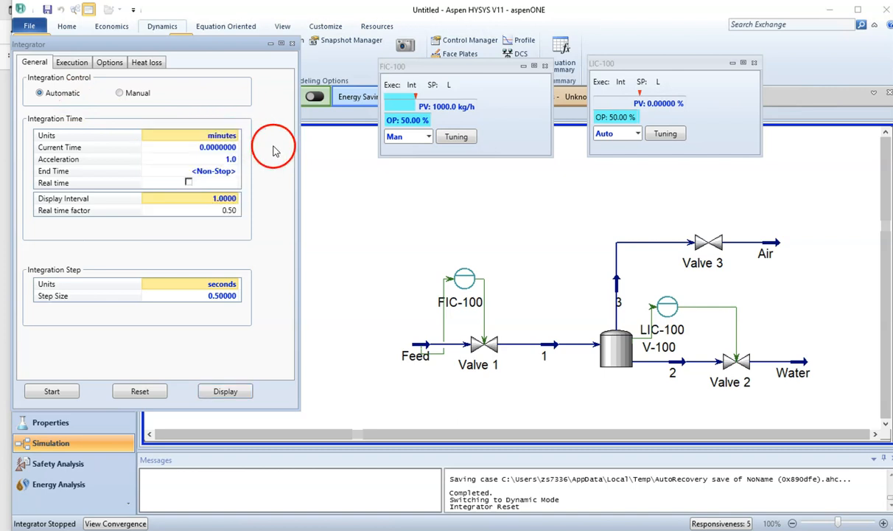
click(227, 163)
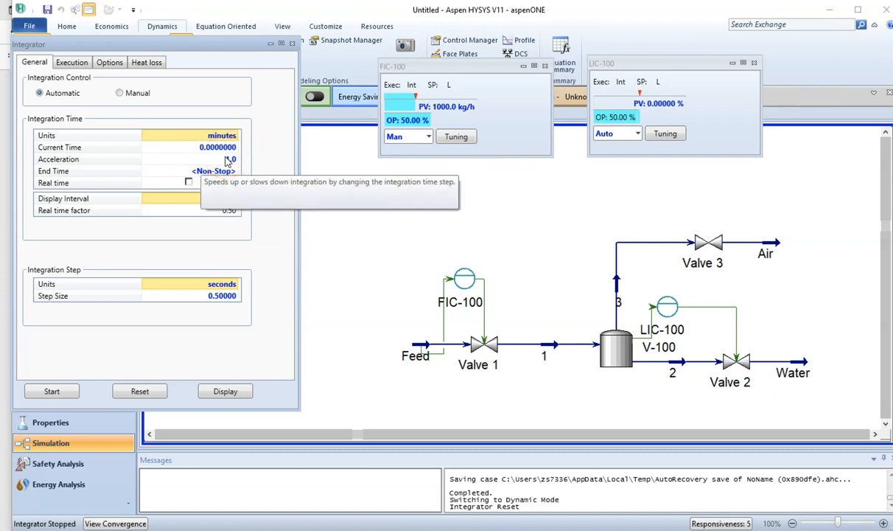
click(226, 163)
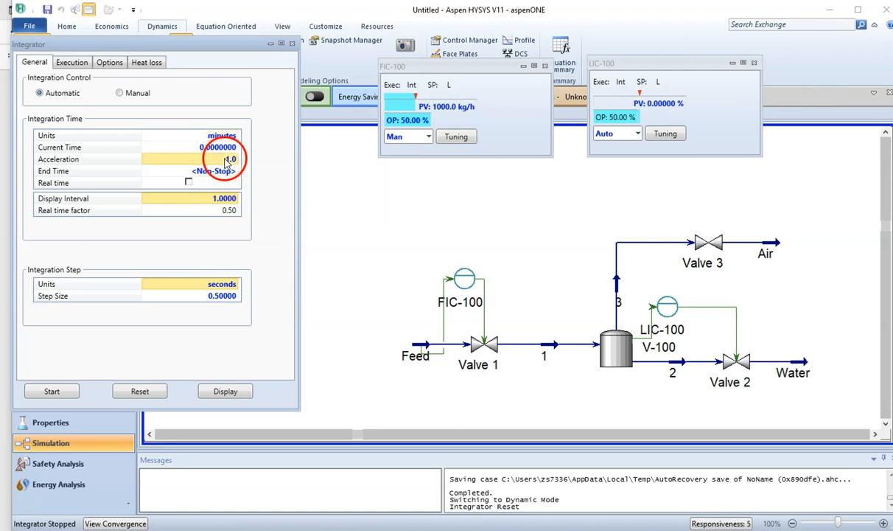
text(0.)
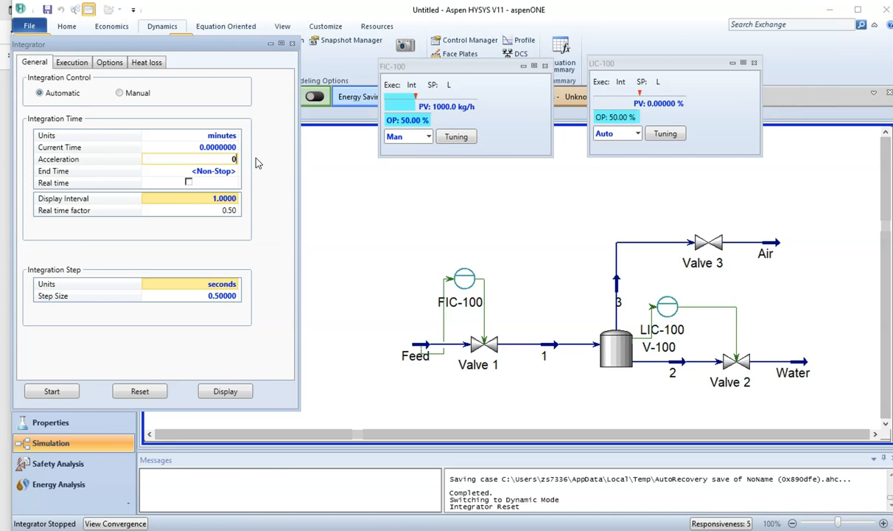
text(1)
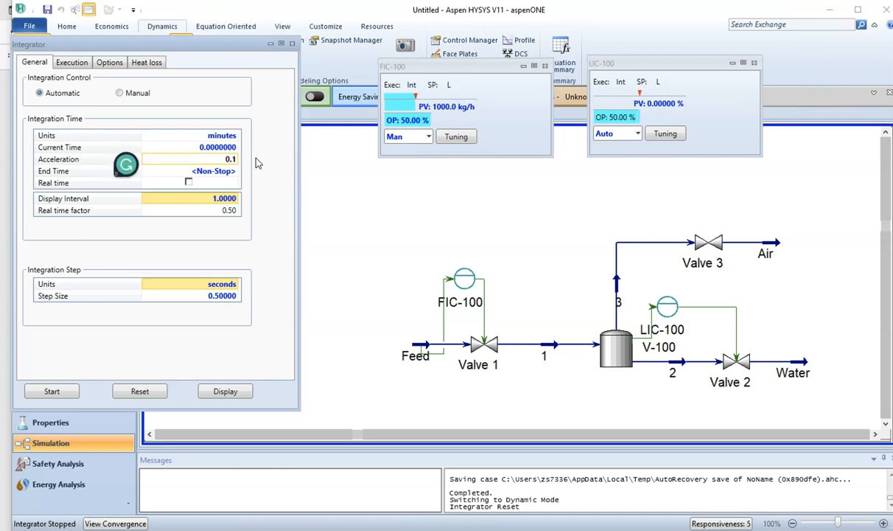
key(Return)
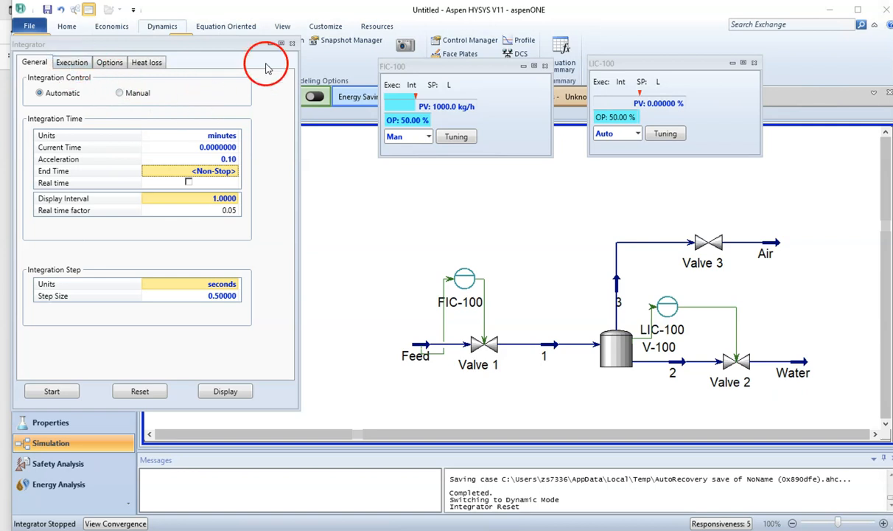
click(292, 44)
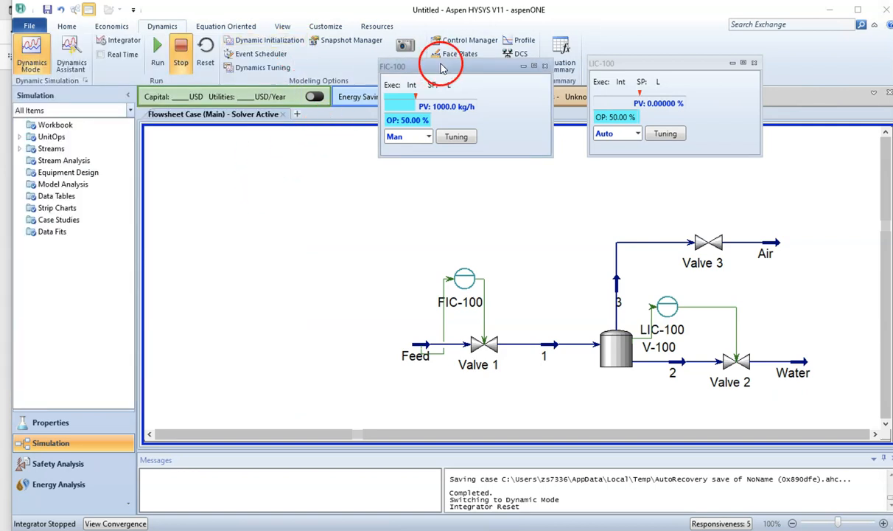
Create a new strip chart, moving the FIC-100 face plate out of the way
drag(442, 68, 460, 112)
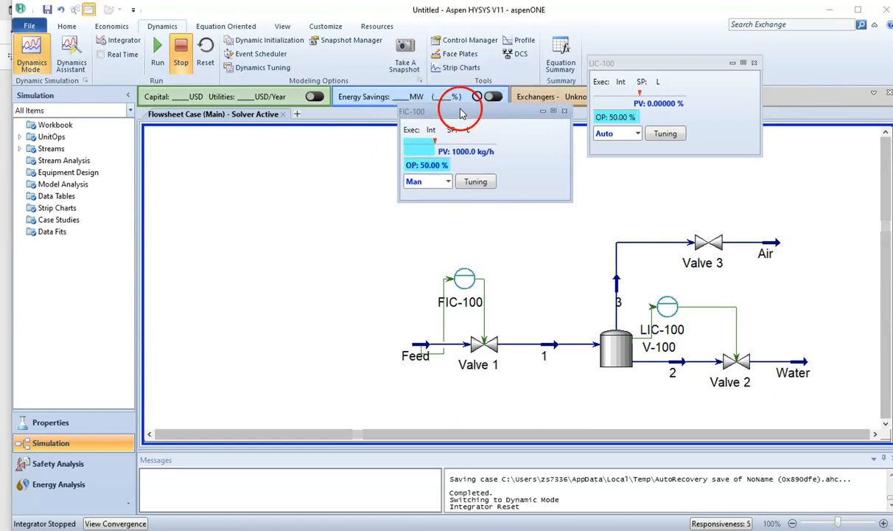
click(456, 68)
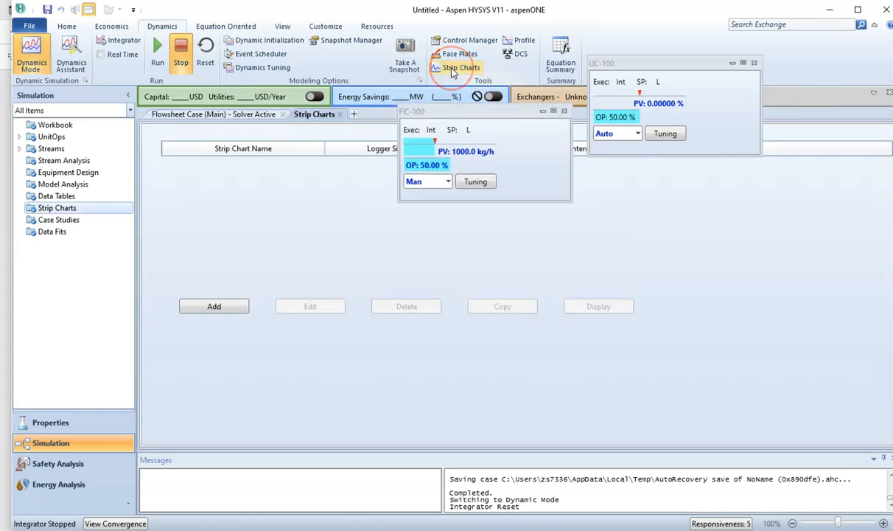
drag(483, 110, 213, 33)
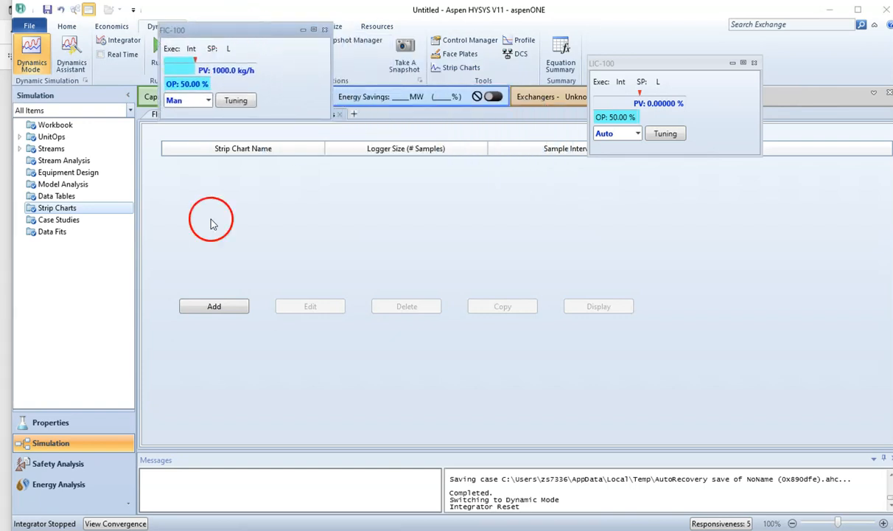
click(230, 302)
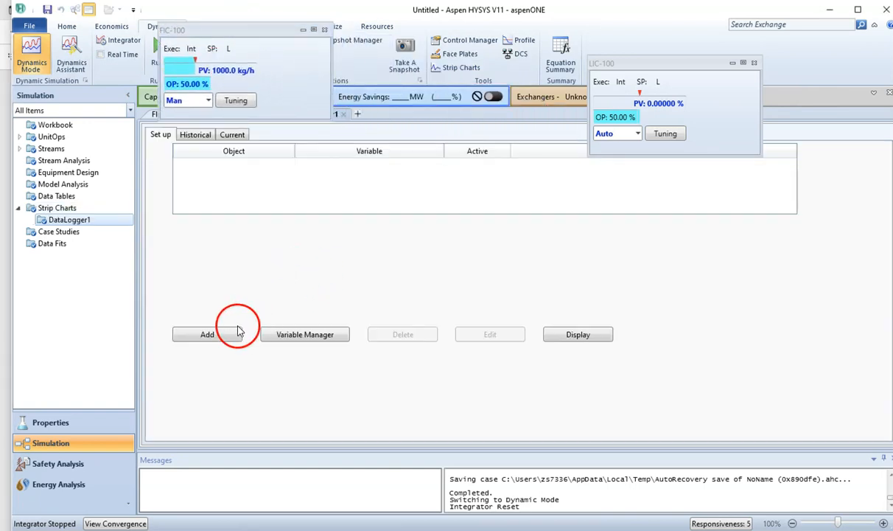
Add the Liquid Percent Level variable of vessel V-100 to the strip chart
click(208, 335)
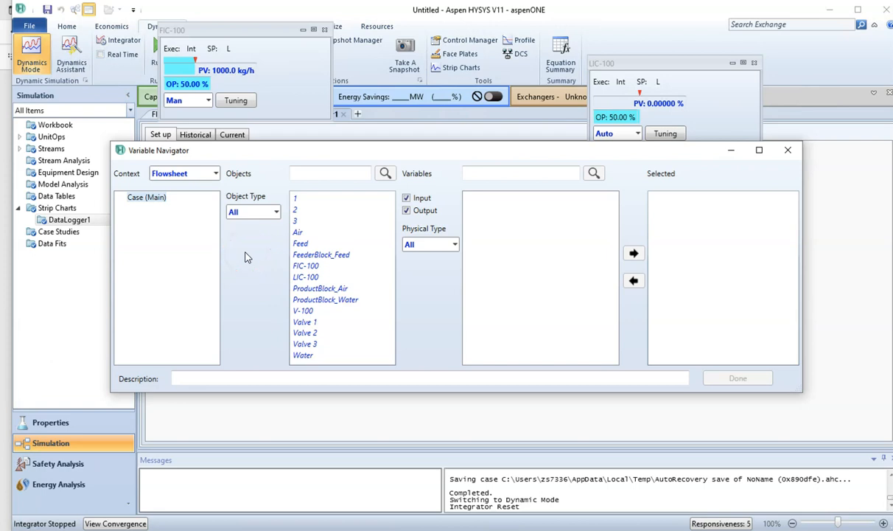
click(303, 311)
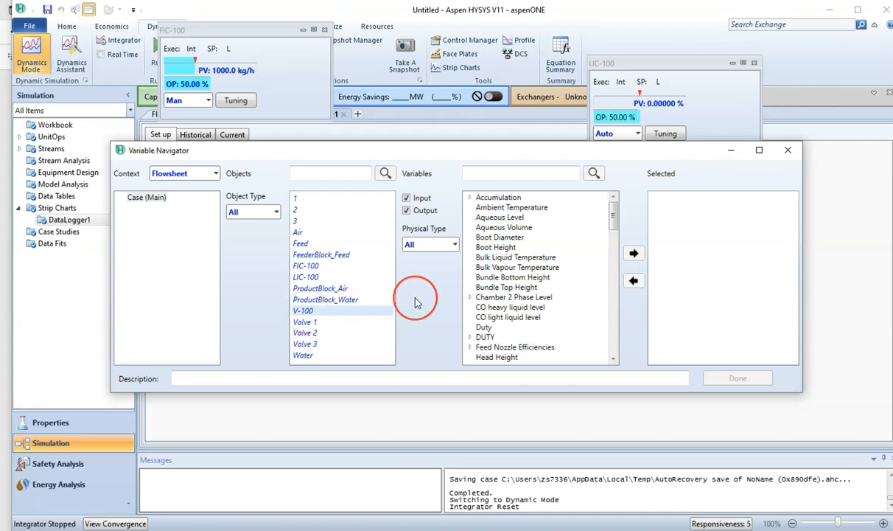
click(520, 173)
text(liqu)
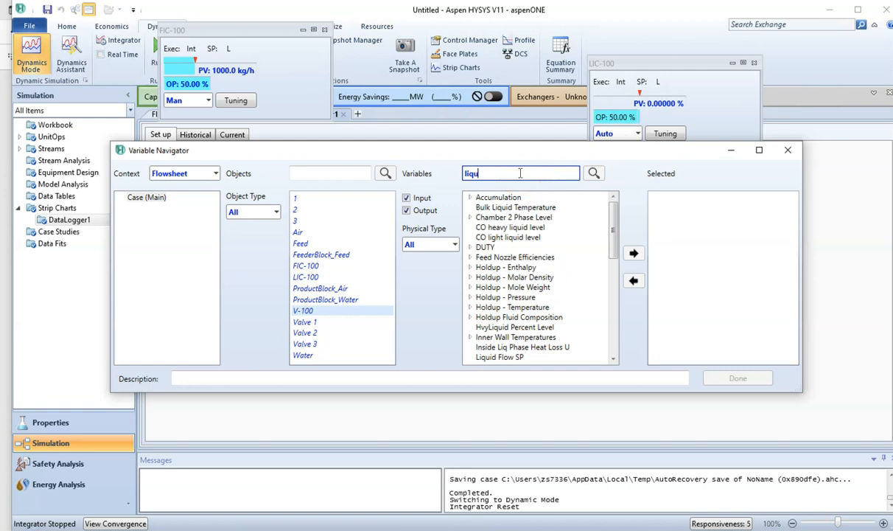
text(id per)
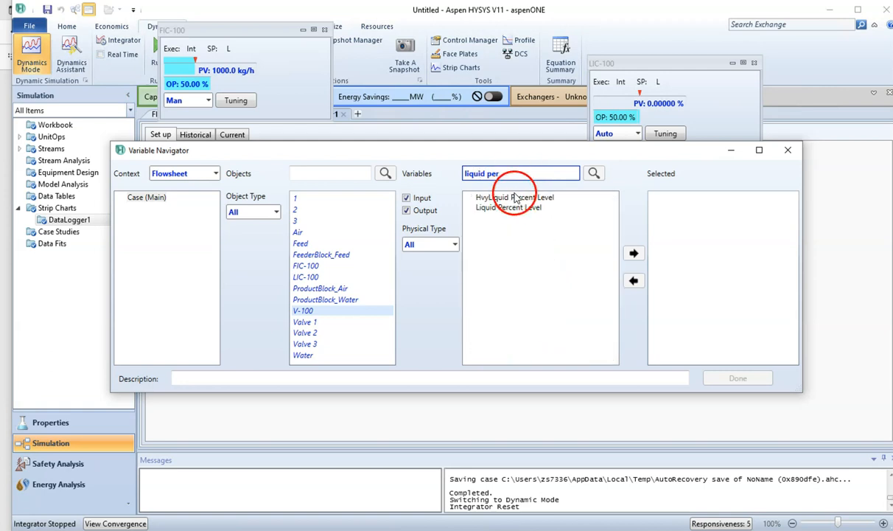
click(509, 207)
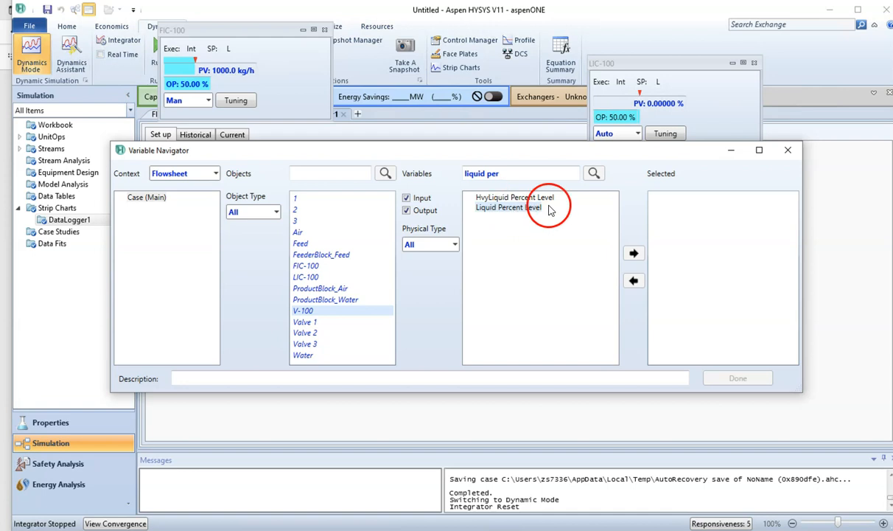
click(633, 254)
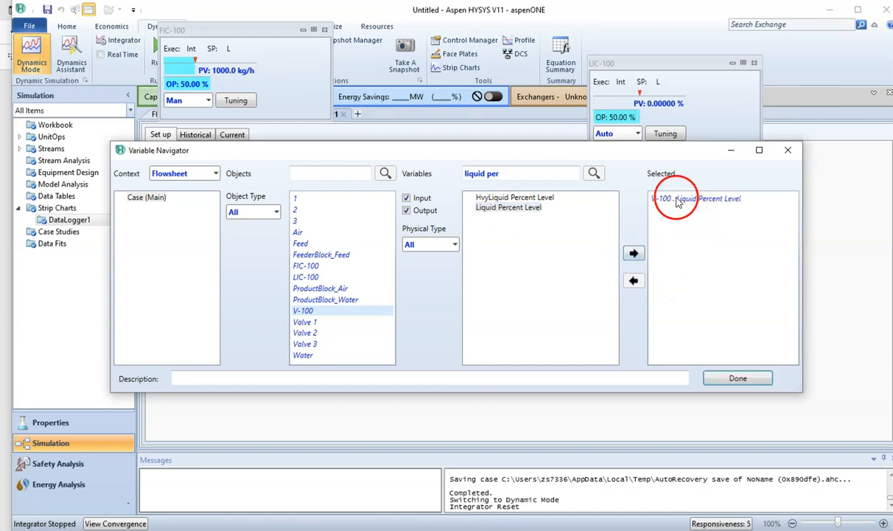
click(741, 378)
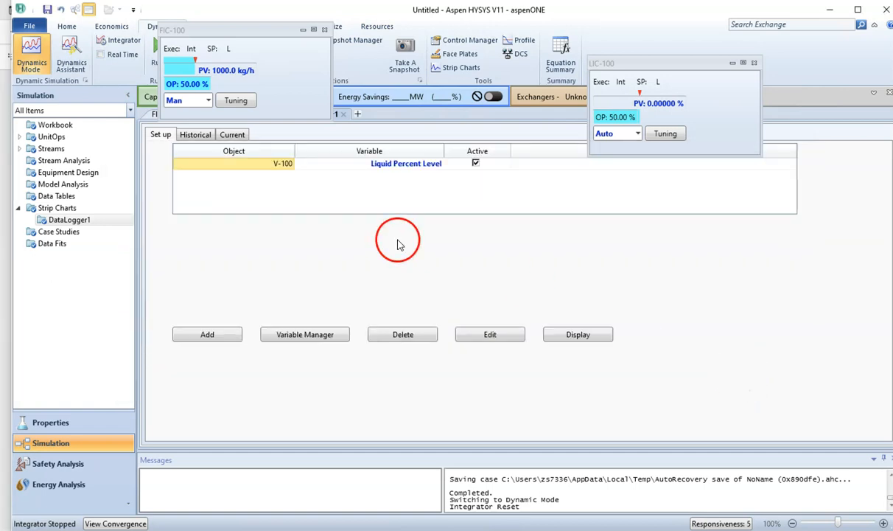
Add the SP variable of controller LIC-100 to the strip chart
click(207, 335)
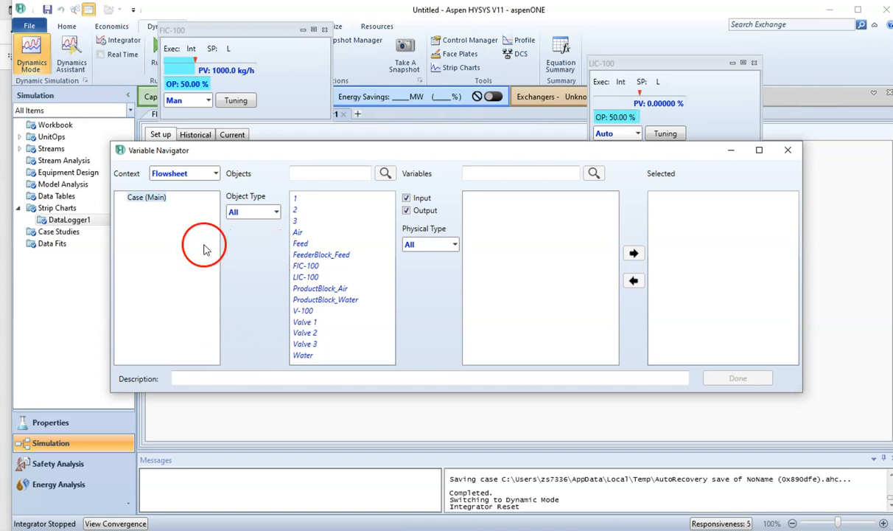
click(307, 278)
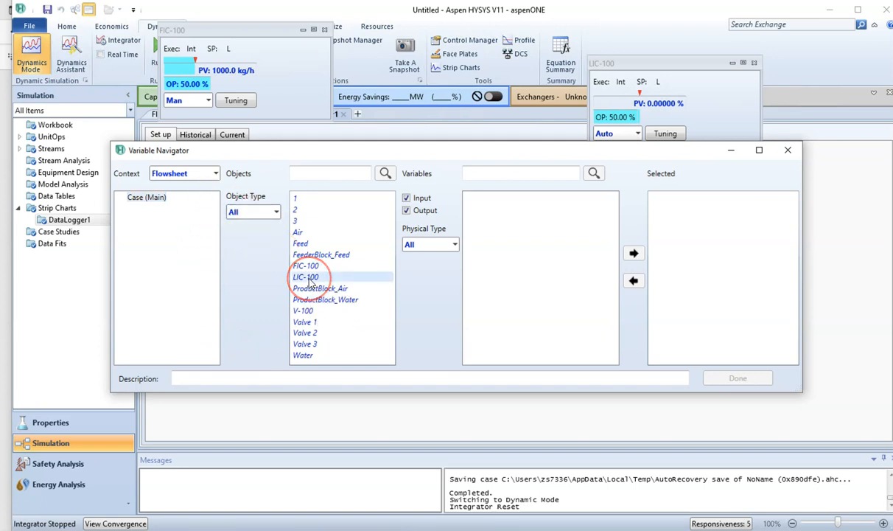
click(467, 174)
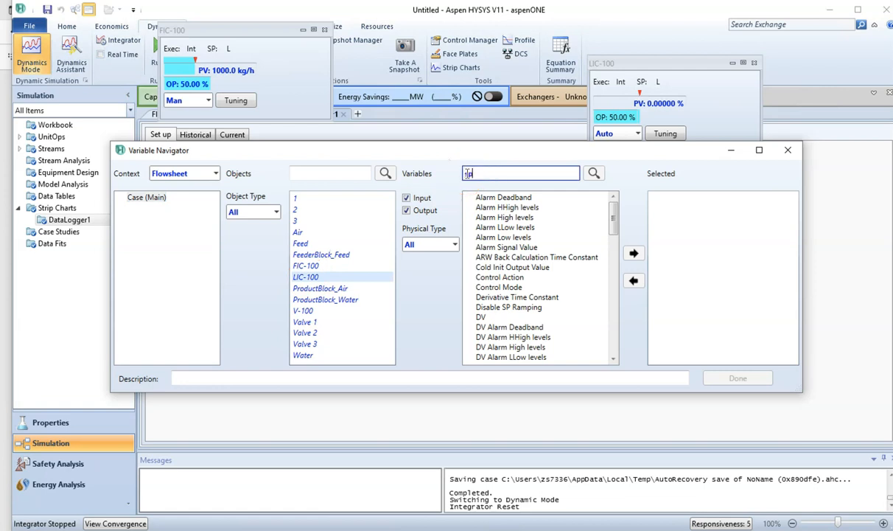
click(479, 248)
click(634, 256)
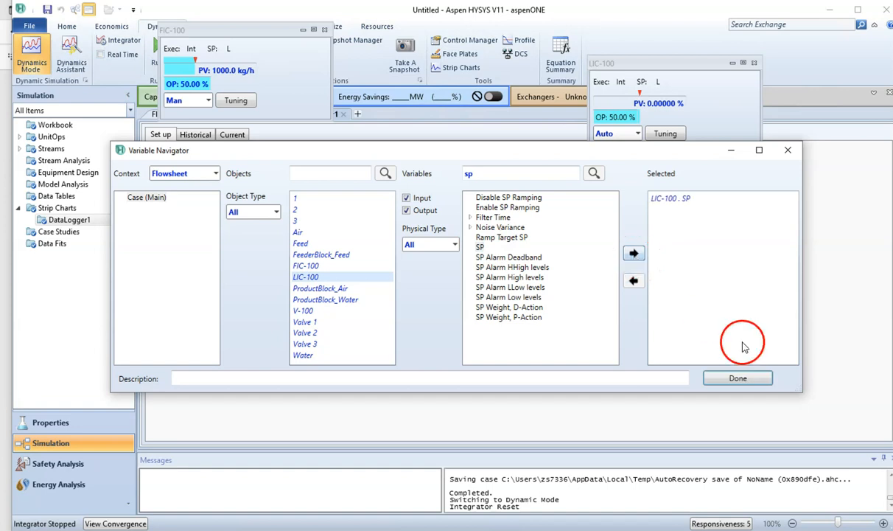
click(737, 377)
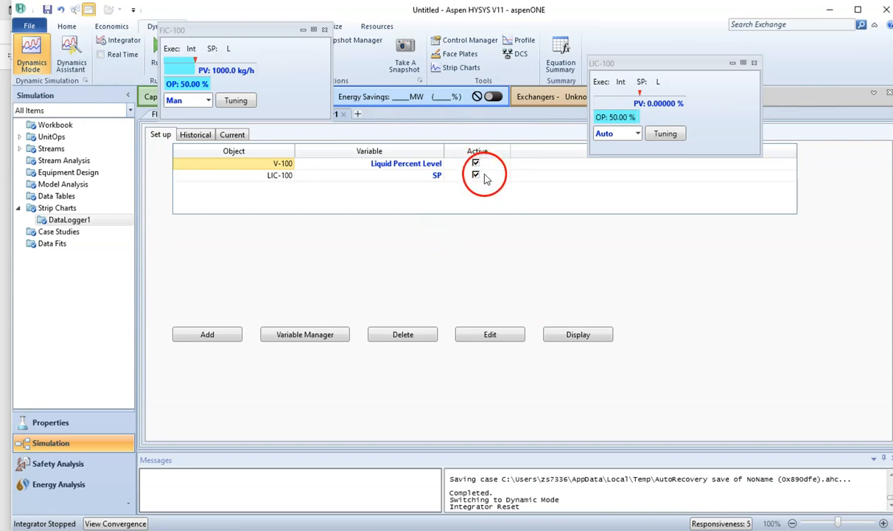
Display the strip chart, move and enlarge its window, and shift the FIC-100 face plate clear of the run controls
click(576, 336)
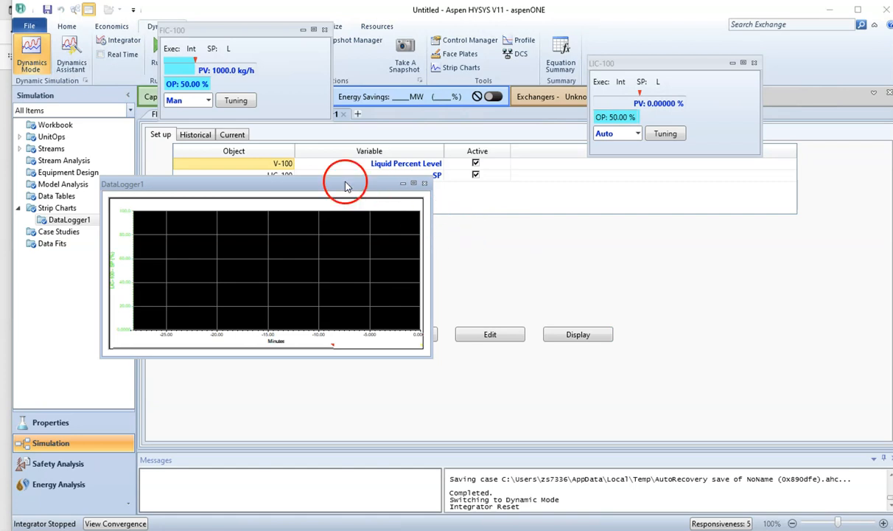
drag(330, 188, 622, 159)
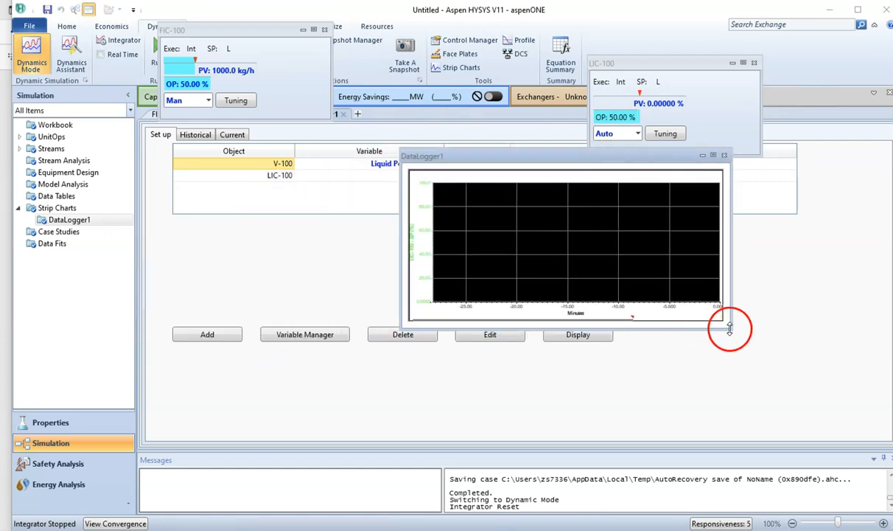
drag(727, 323, 870, 418)
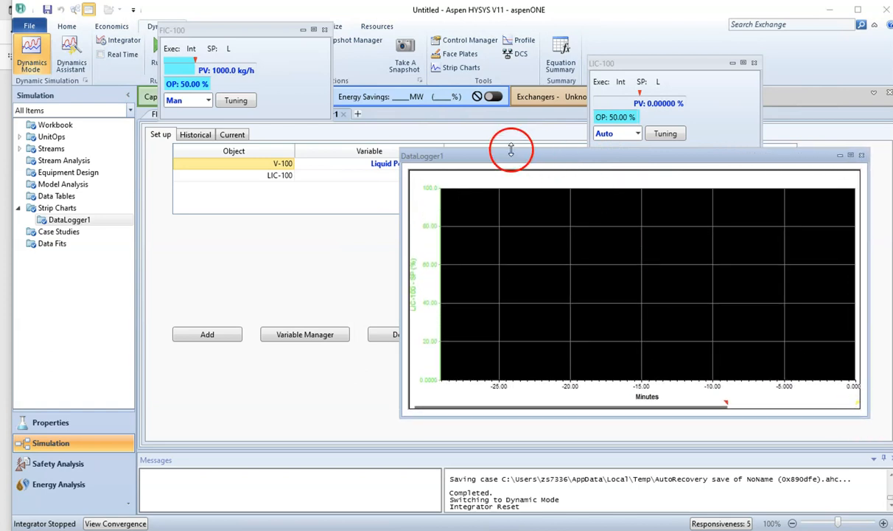
drag(247, 31, 424, 47)
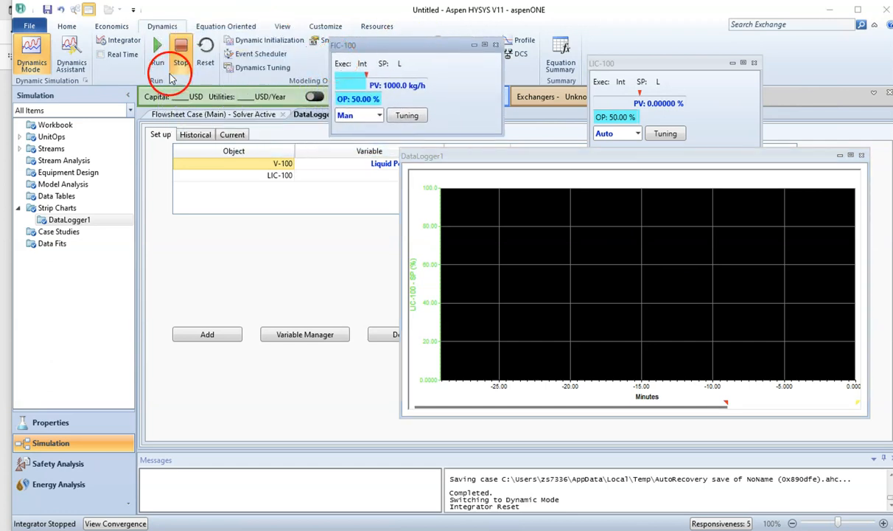
Reopen the Integrator settings, run the dynamics solver, and extend the strip chart's visible time span to about 100 minutes
click(120, 42)
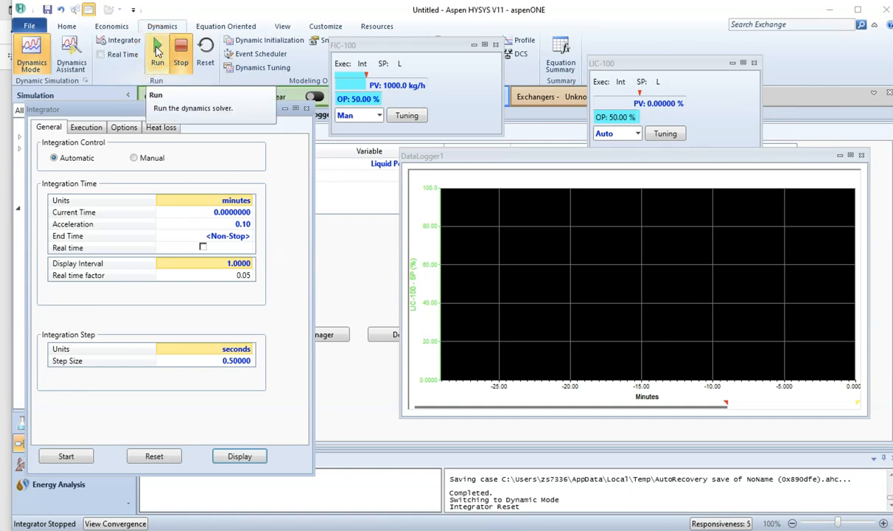
click(156, 50)
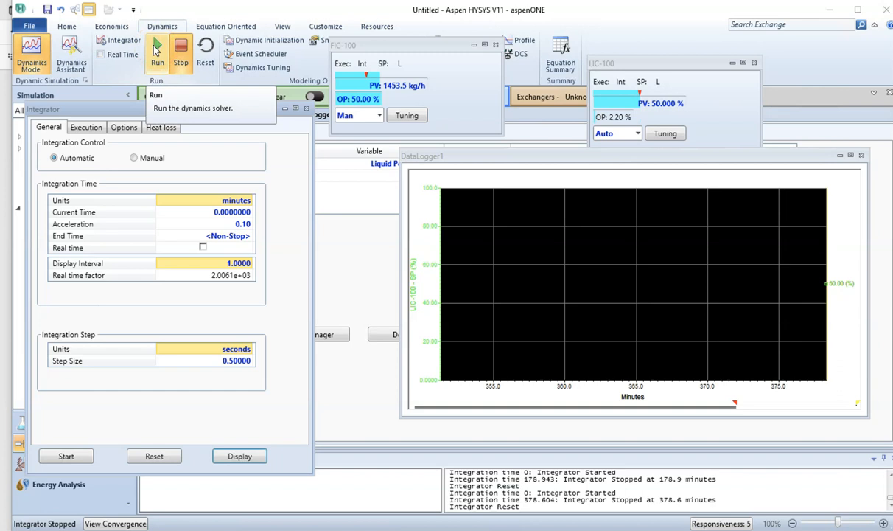
drag(734, 402, 400, 404)
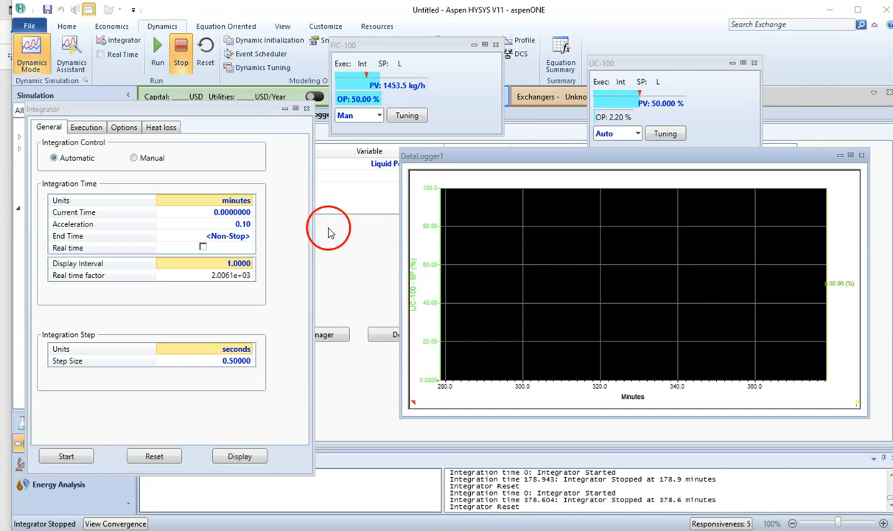
Run the dynamic simulation, pause it at about 88 minutes, resume it, and stop it at about 159 minutes
click(157, 51)
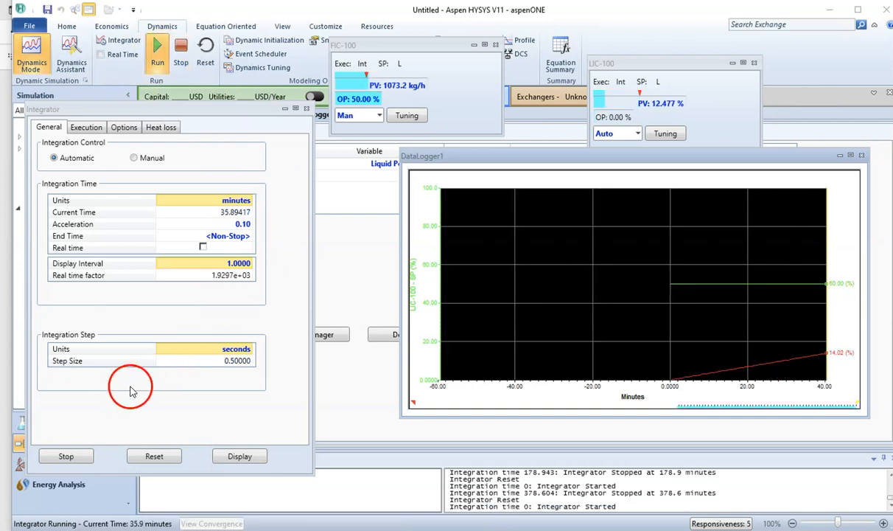
click(68, 456)
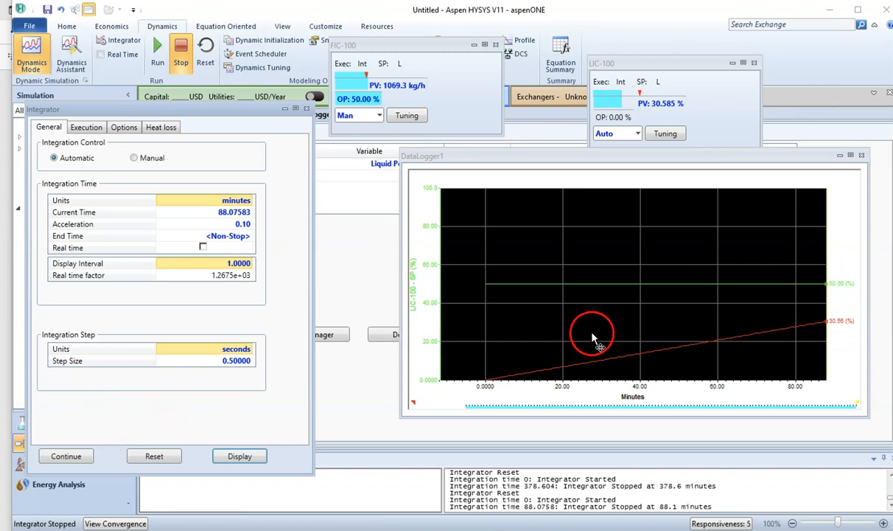
click(72, 457)
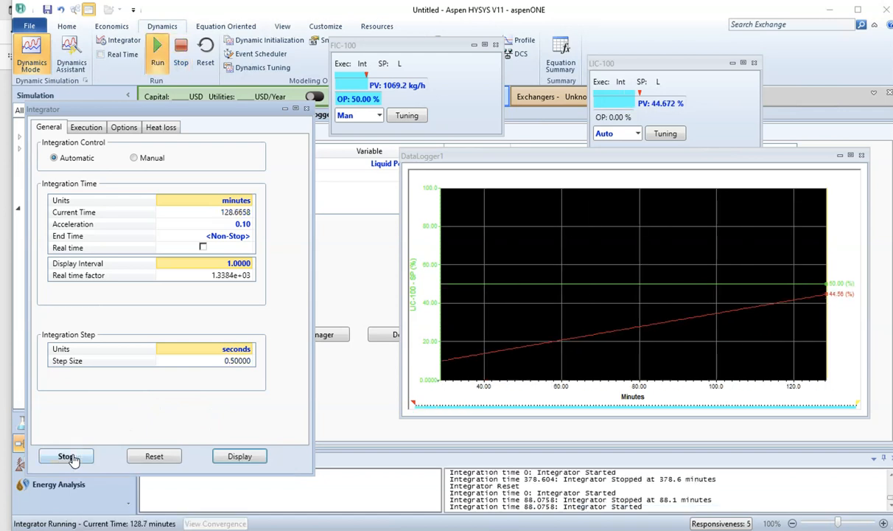
click(72, 457)
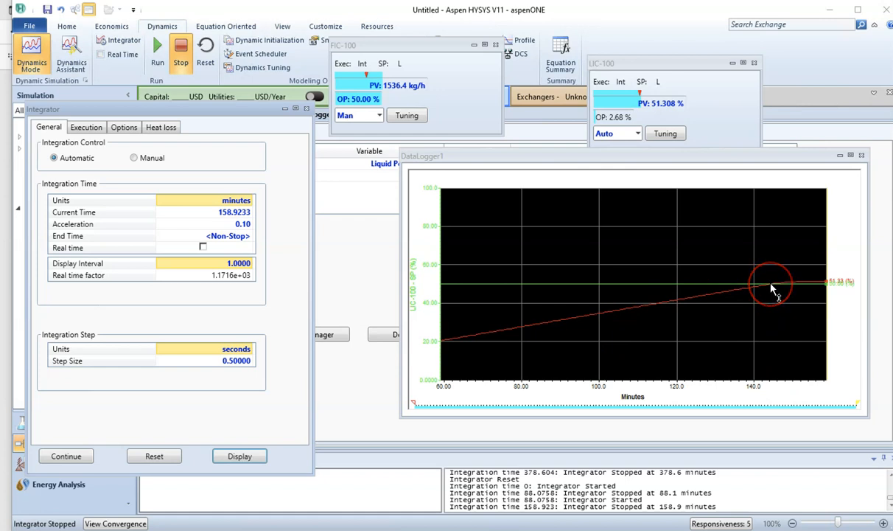
Inspect where the level curve crosses the setpoint on the strip chart, then resume the run and stop it at about 317 minutes
click(425, 377)
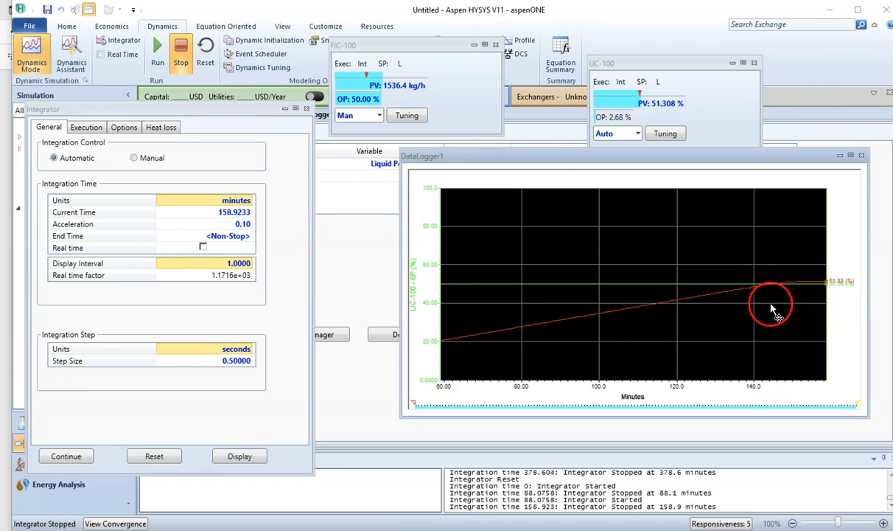
mouse_move(770, 287)
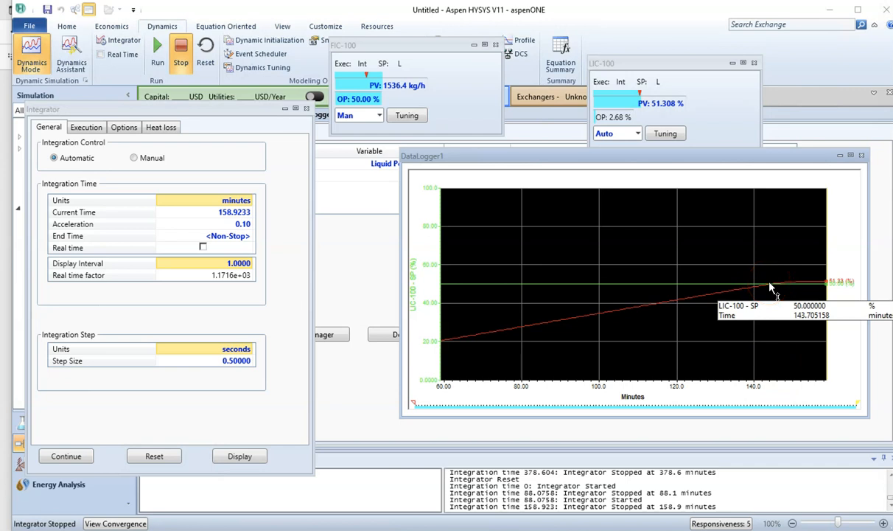
mouse_move(713, 305)
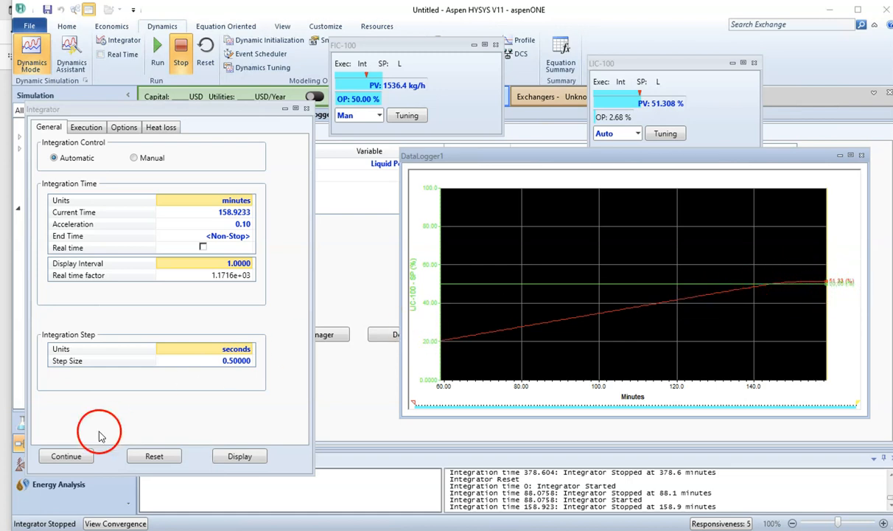
click(76, 457)
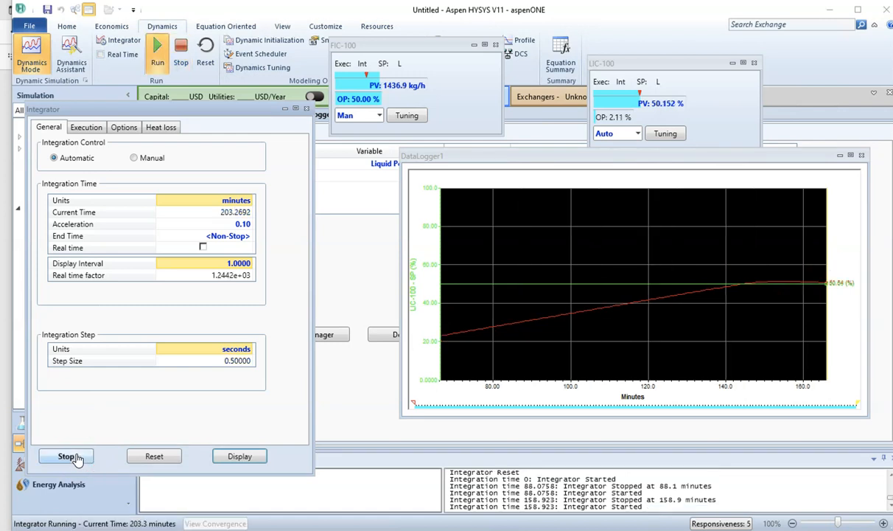
click(77, 458)
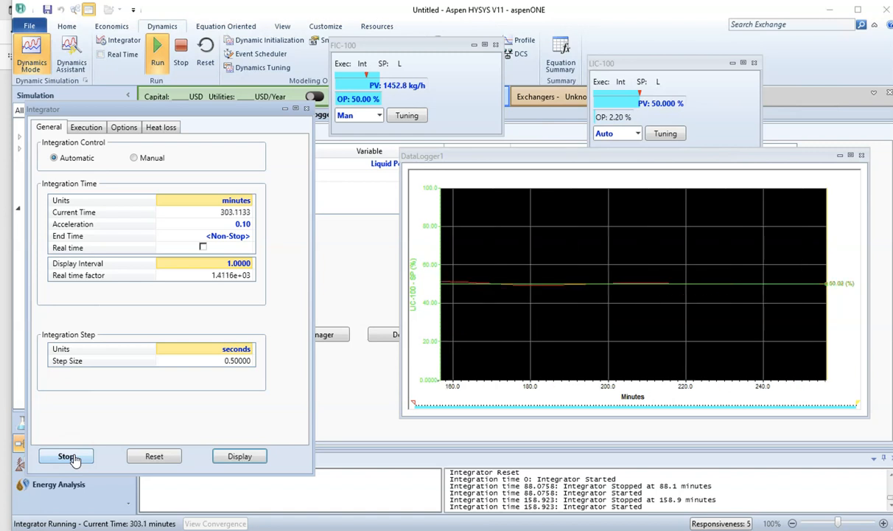
click(411, 389)
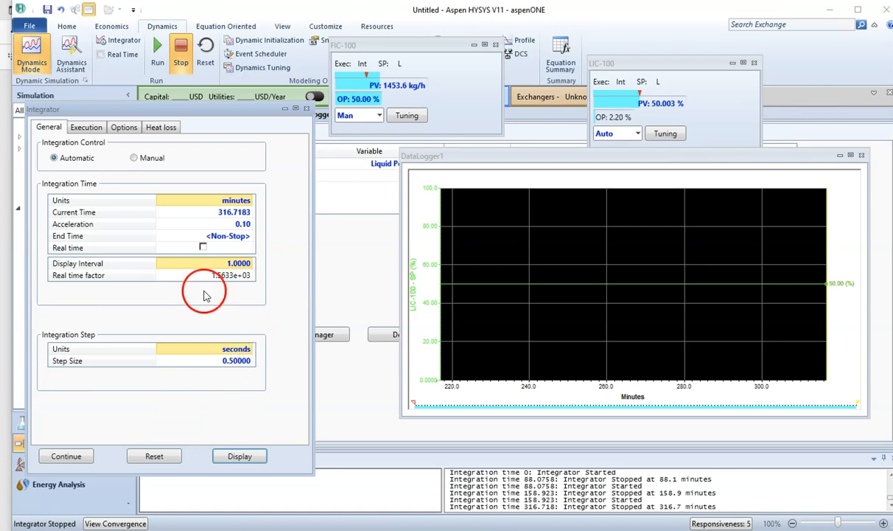
Reset the integrator, rerun the dynamic simulation from time zero, and stop it at about 193 minutes
click(157, 464)
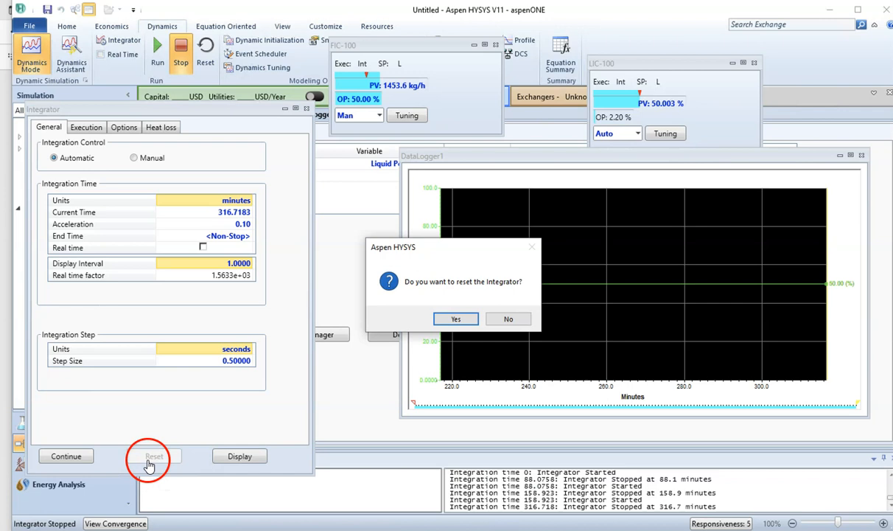
click(457, 323)
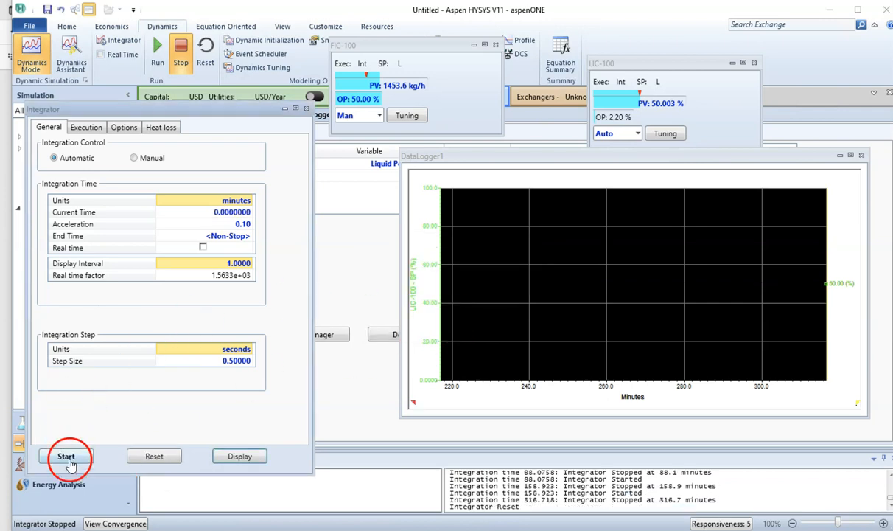
click(68, 458)
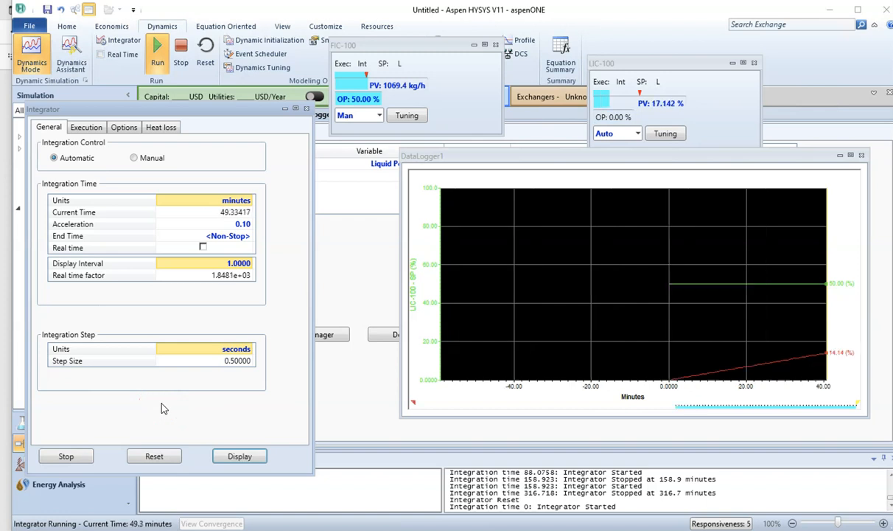
click(66, 457)
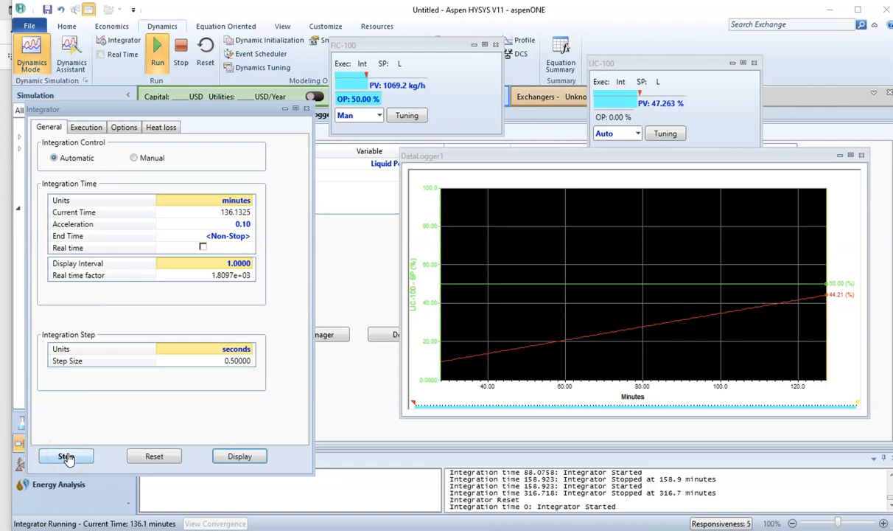
click(67, 457)
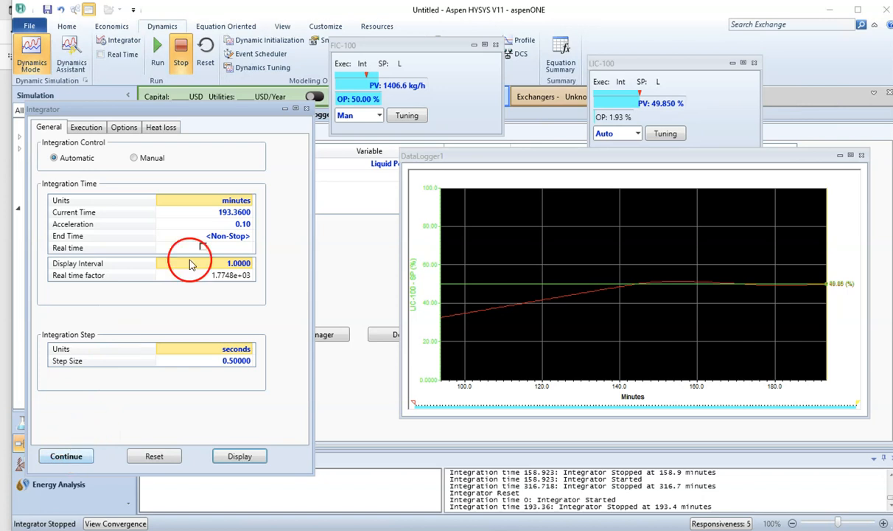
Set the integration acceleration to 0.01 and reset the integrator
click(243, 226)
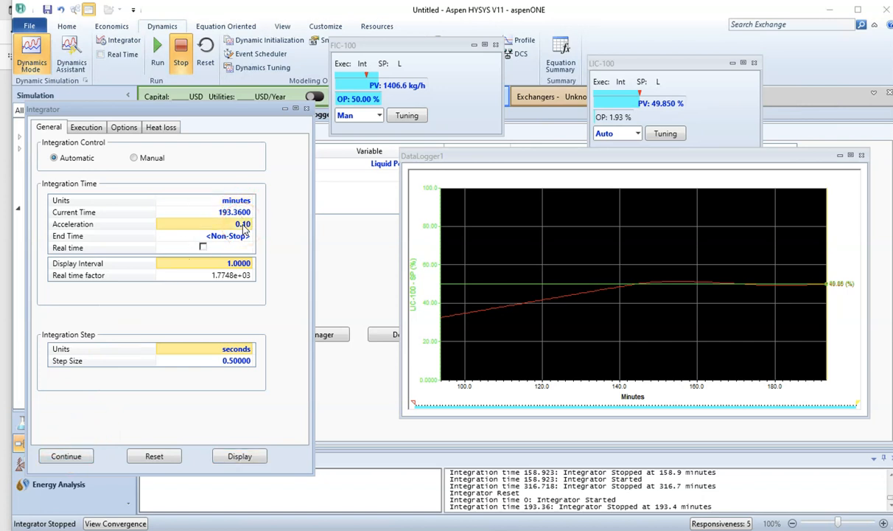
text(0.01)
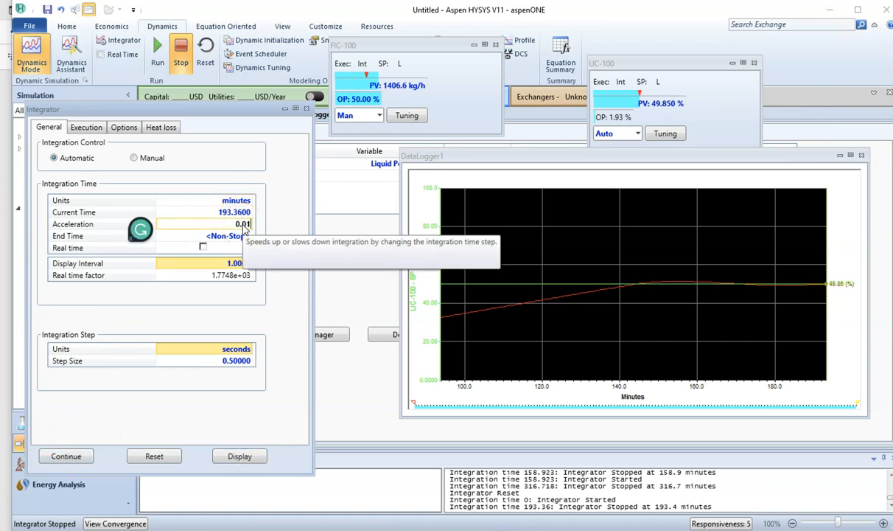
key(Return)
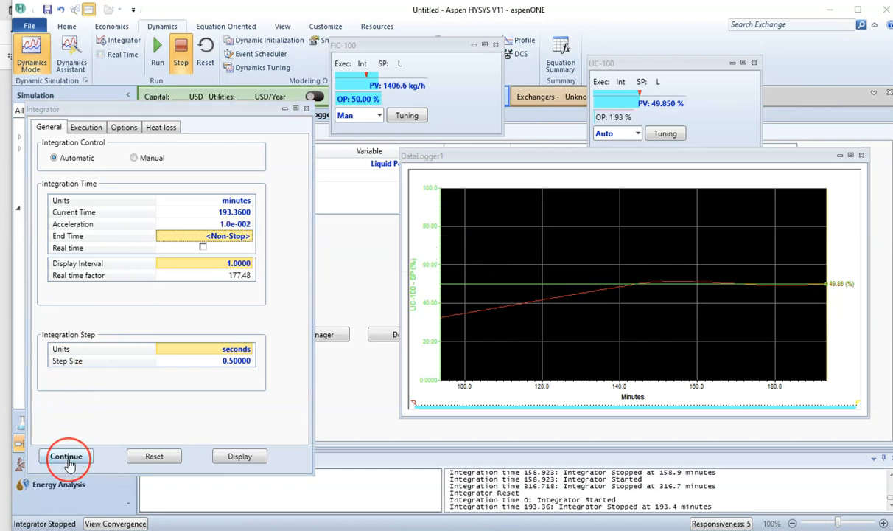
click(145, 449)
click(461, 319)
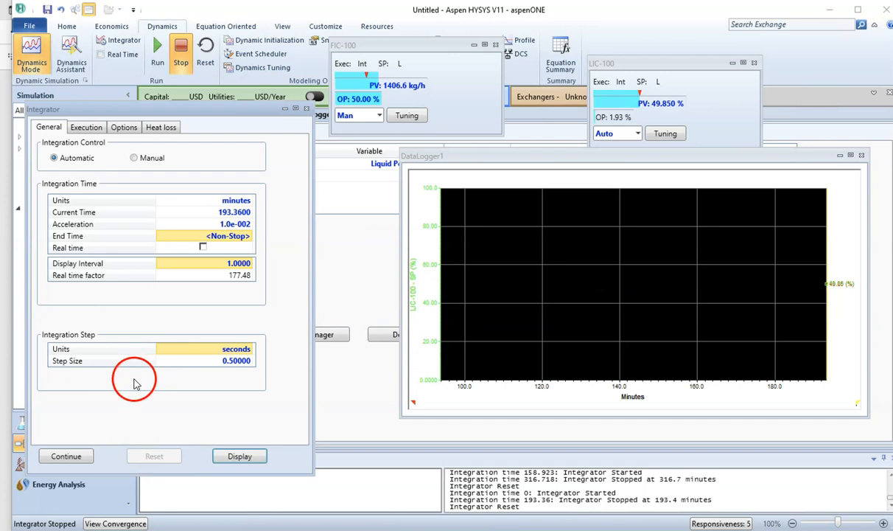
Run the slowed simulation from time zero and stop it at about 150 minutes
click(67, 458)
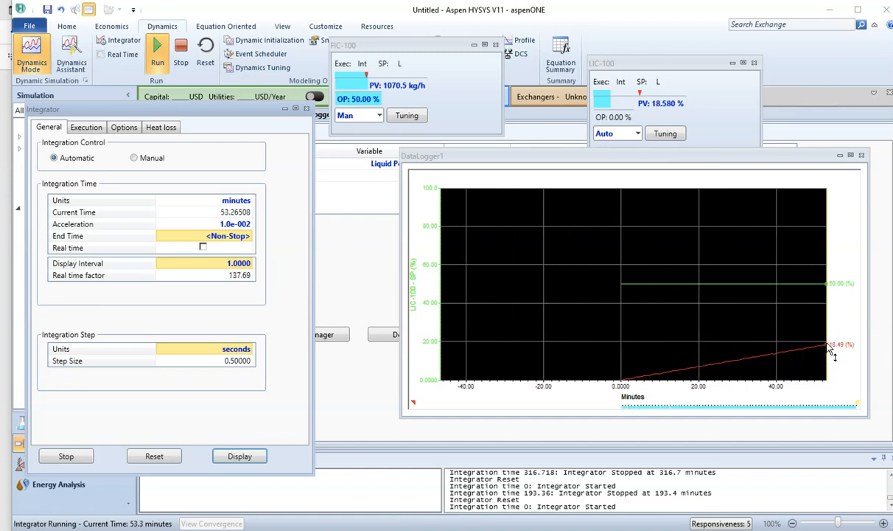
click(827, 339)
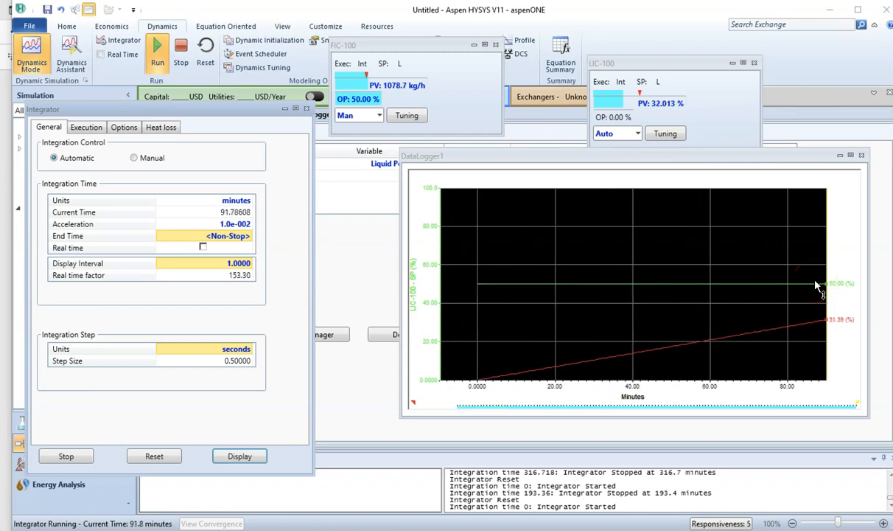
click(684, 341)
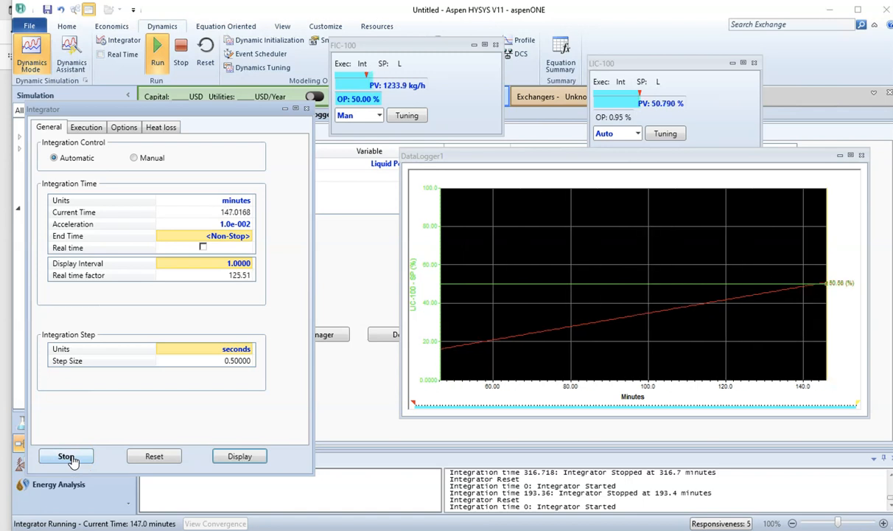
click(66, 456)
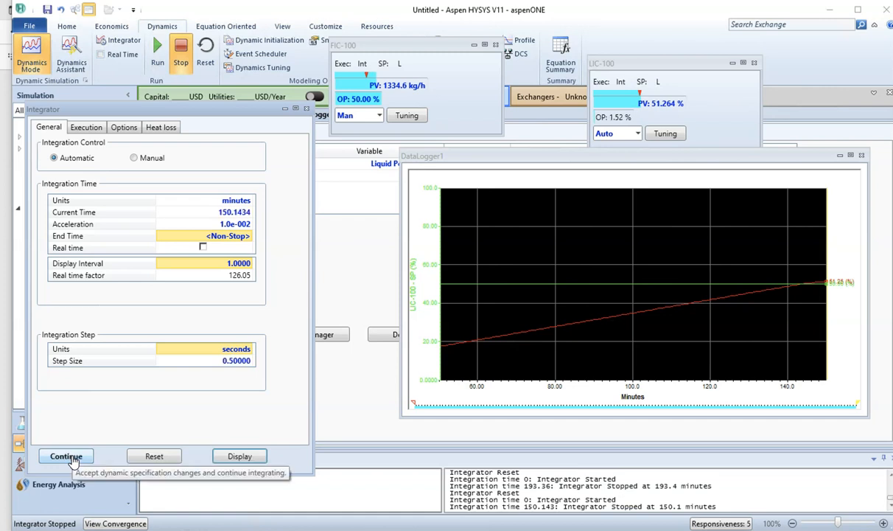
Check the level curve near the setpoint line, then resume the simulation and stop it at about 193 minutes
click(735, 355)
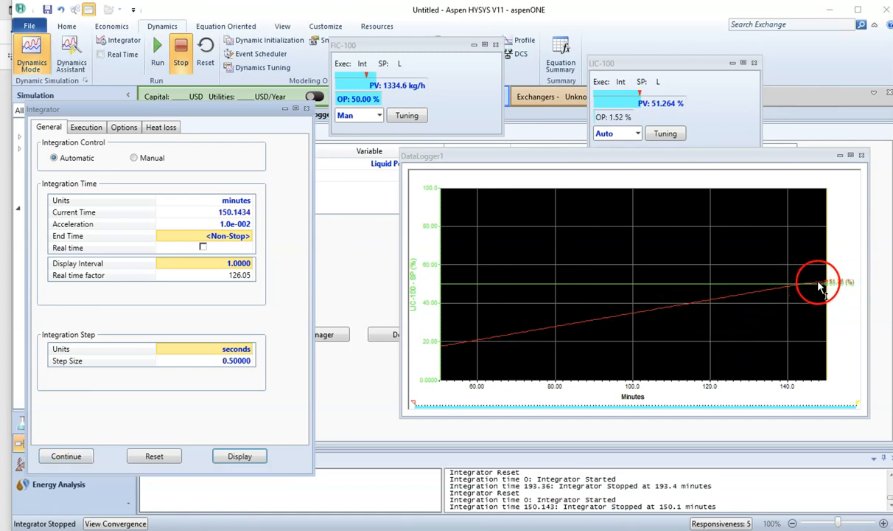
click(65, 455)
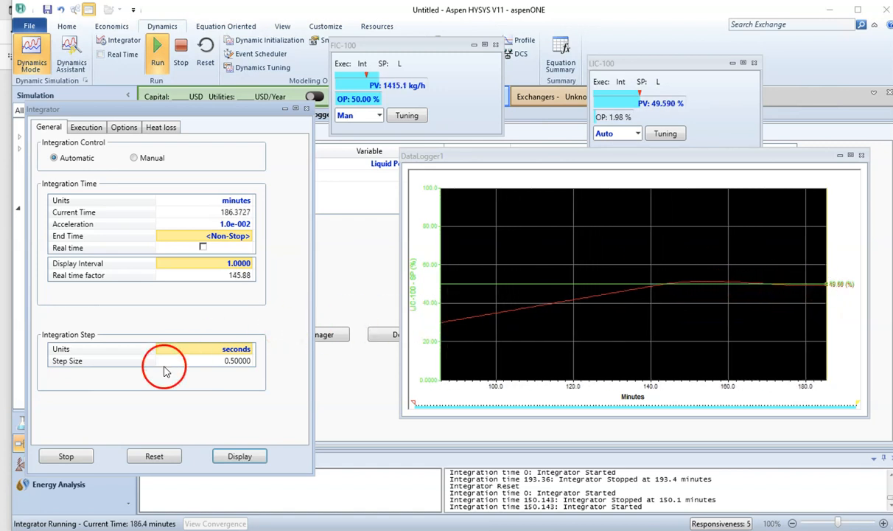
click(70, 457)
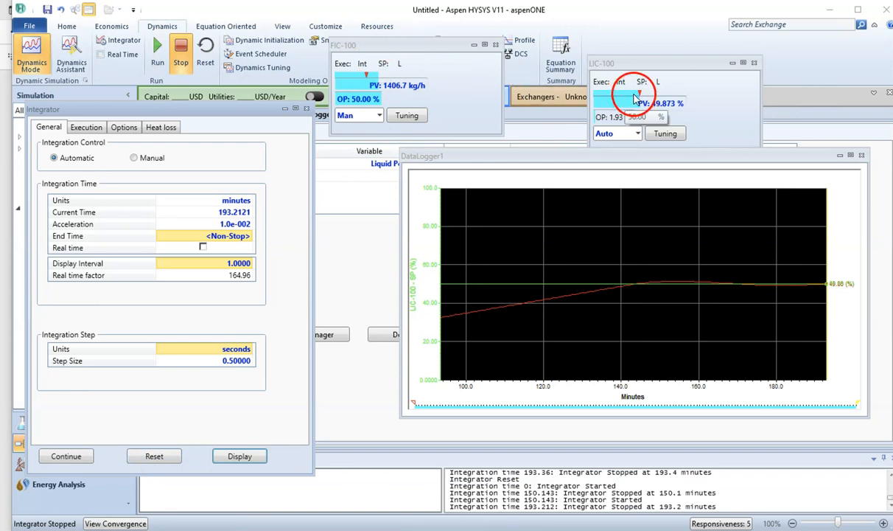
Raise the LIC-100 setpoint to about 64.7 % on its face plate and reset the integrator
mouse_move(653, 104)
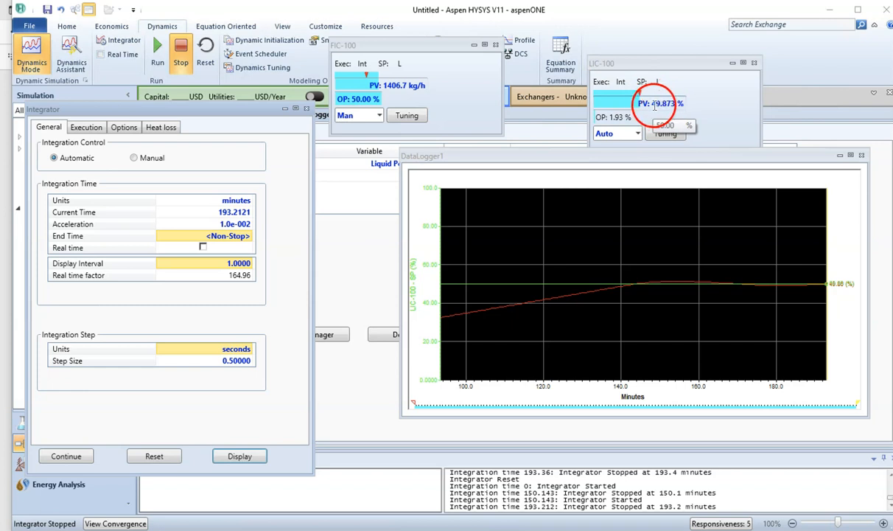
drag(641, 95, 654, 96)
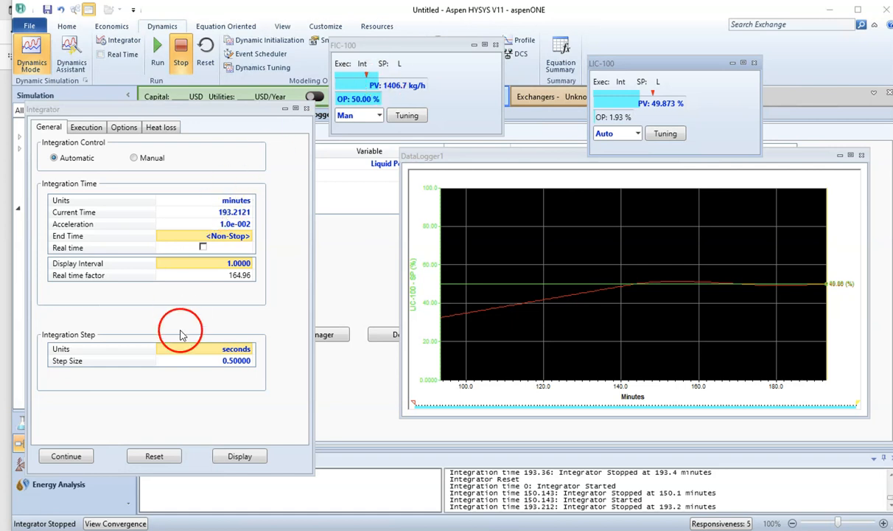
click(164, 459)
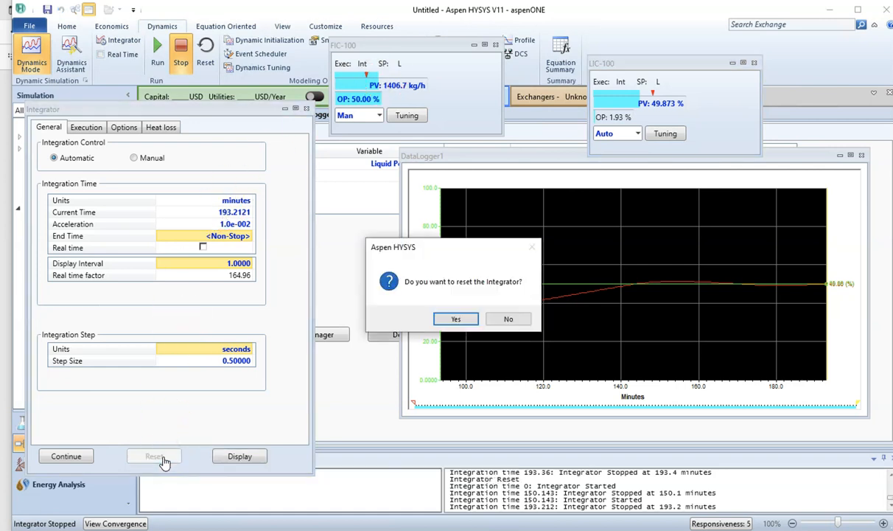
click(457, 319)
Run the simulation from time zero with the raised setpoint to about 229 minutes, following the level curve on the strip chart
click(67, 457)
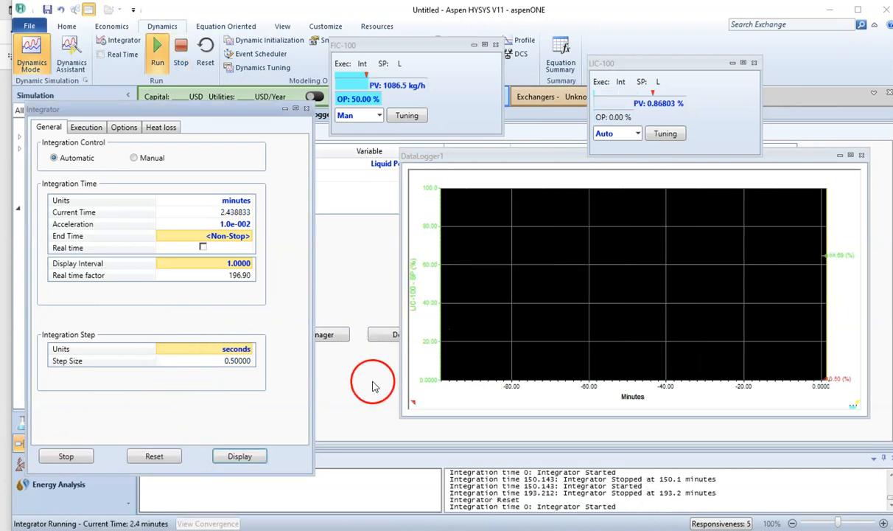
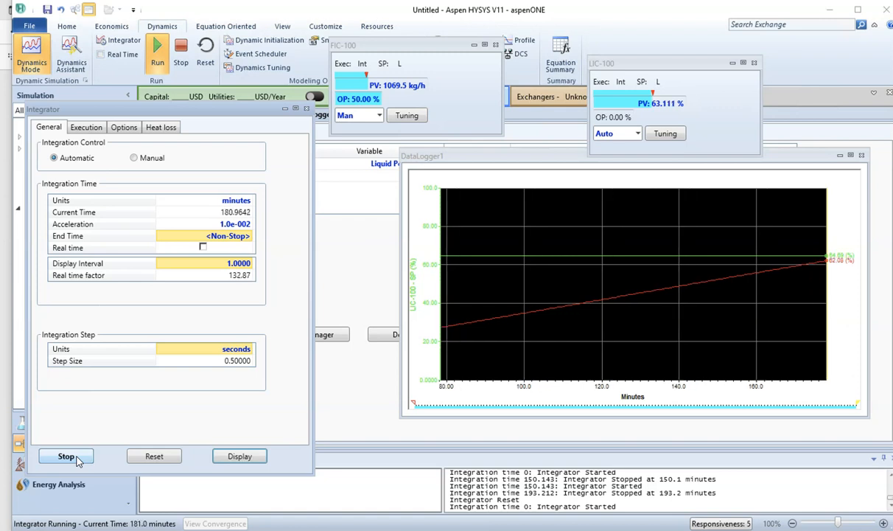
click(68, 459)
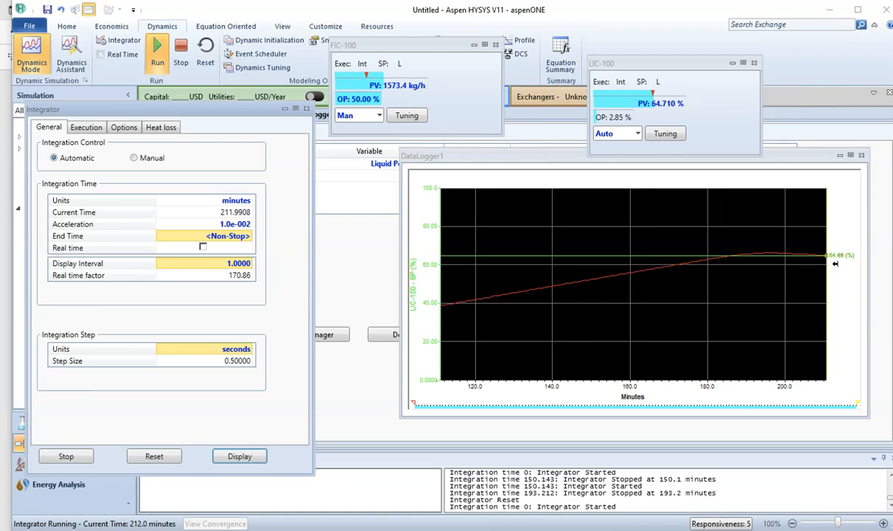
click(613, 194)
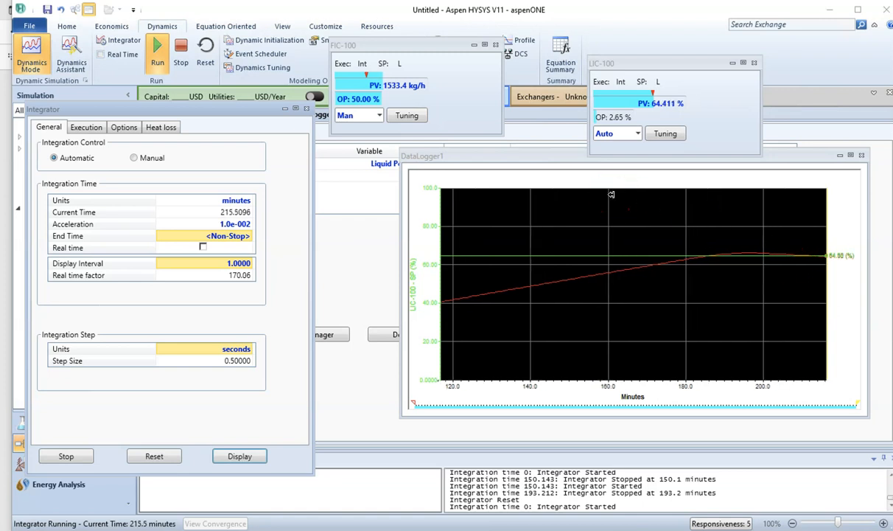
click(476, 145)
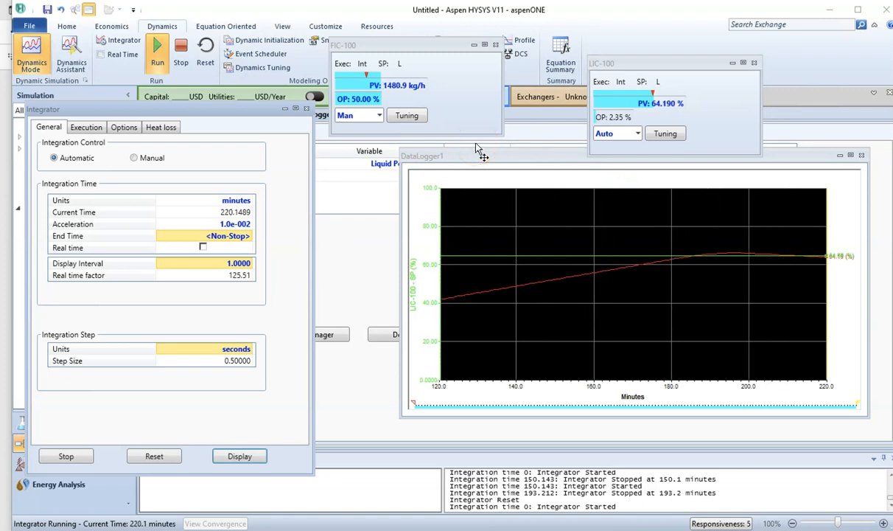
mouse_move(476, 145)
mouse_down()
mouse_move(232, 143)
mouse_move(479, 159)
mouse_move(433, 112)
mouse_up()
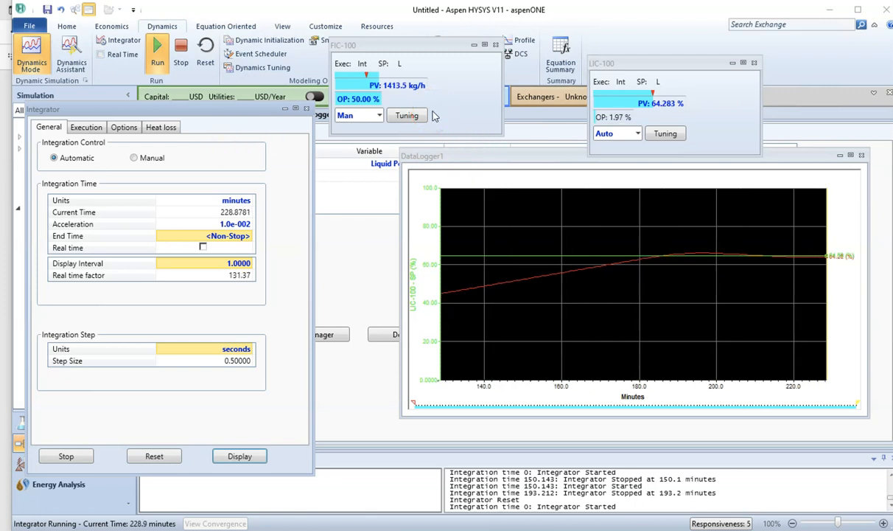